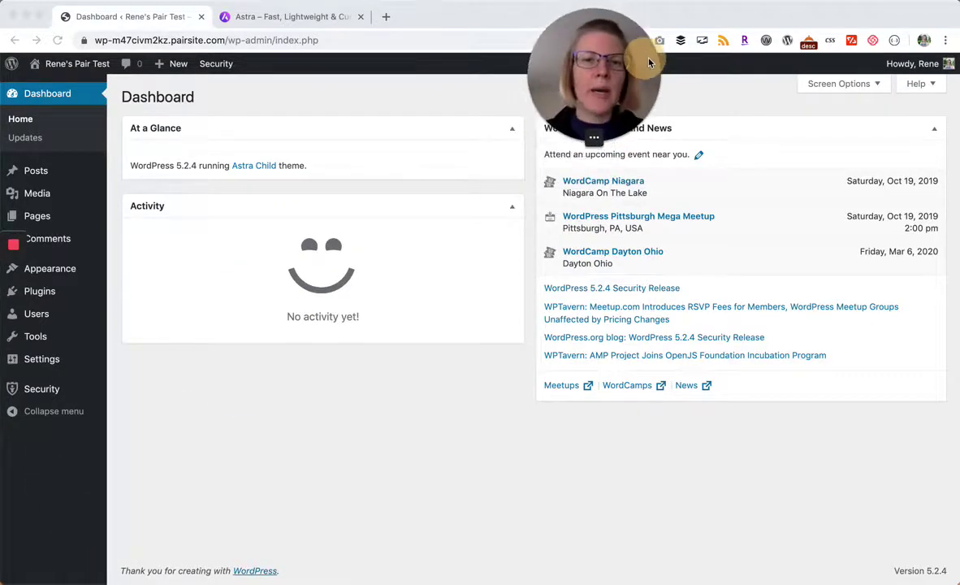
Open Appearance to view the installed themes: Astra Child (active), Astra and Twenty Nineteen
{"action": "left_click", "coordinate": [48, 274]}
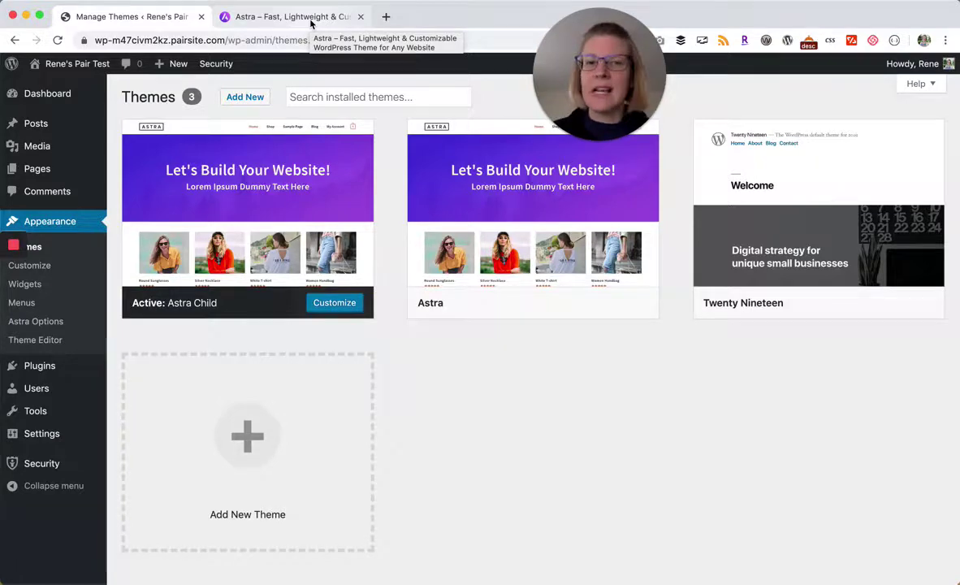
Switch to the wpastra.com tab and browse its Starter Sites gallery
{"action": "left_click", "coordinate": [312, 18]}
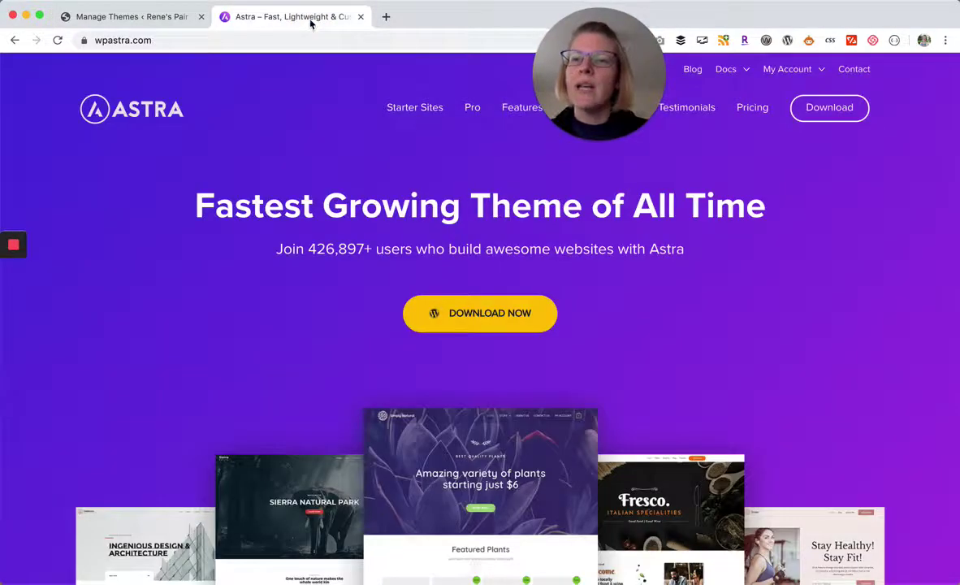
{"action": "left_click", "coordinate": [412, 112]}
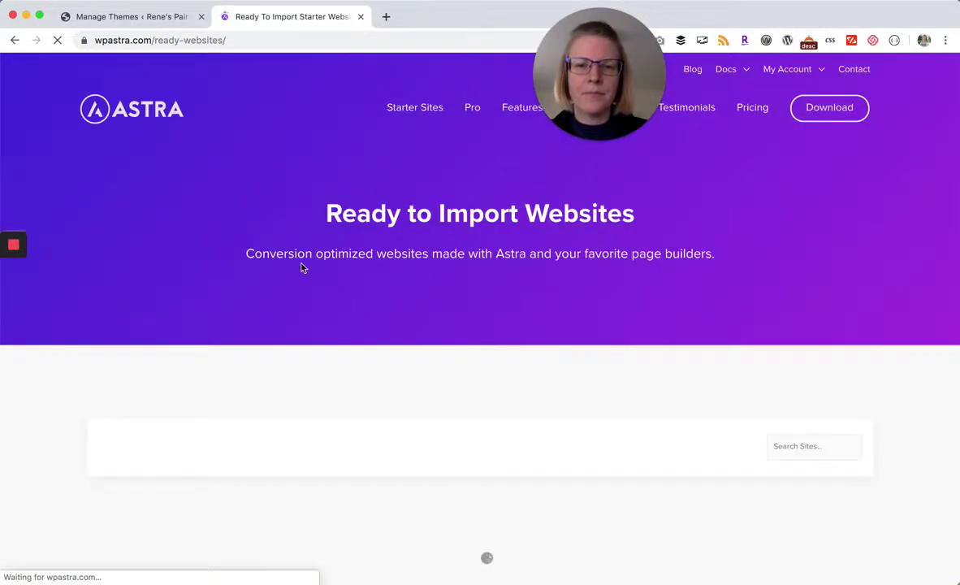
{"action": "scroll", "coordinate": [301, 268], "scroll_direction": "down", "scroll_amount": 2}
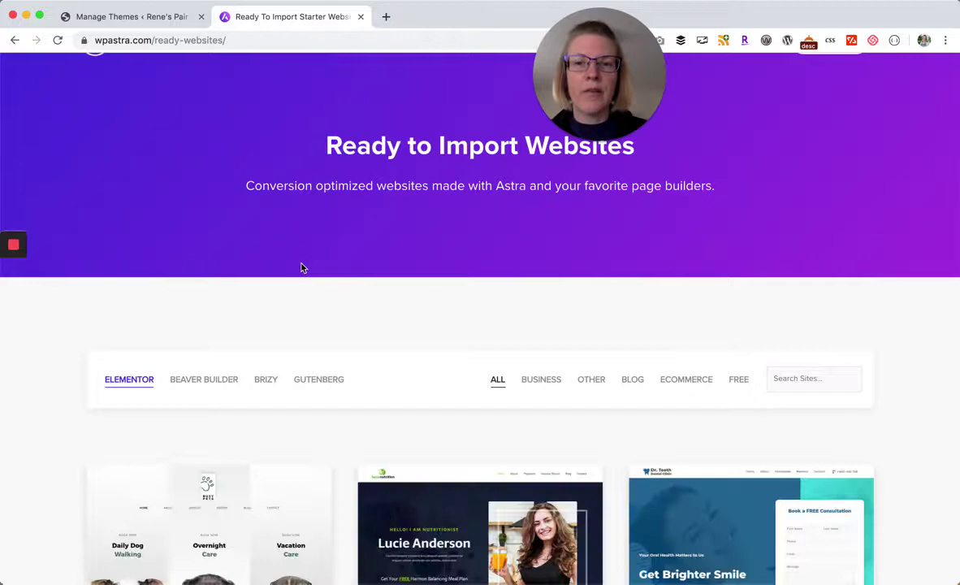
{"action": "scroll", "coordinate": [303, 268], "scroll_direction": "down", "scroll_amount": 5}
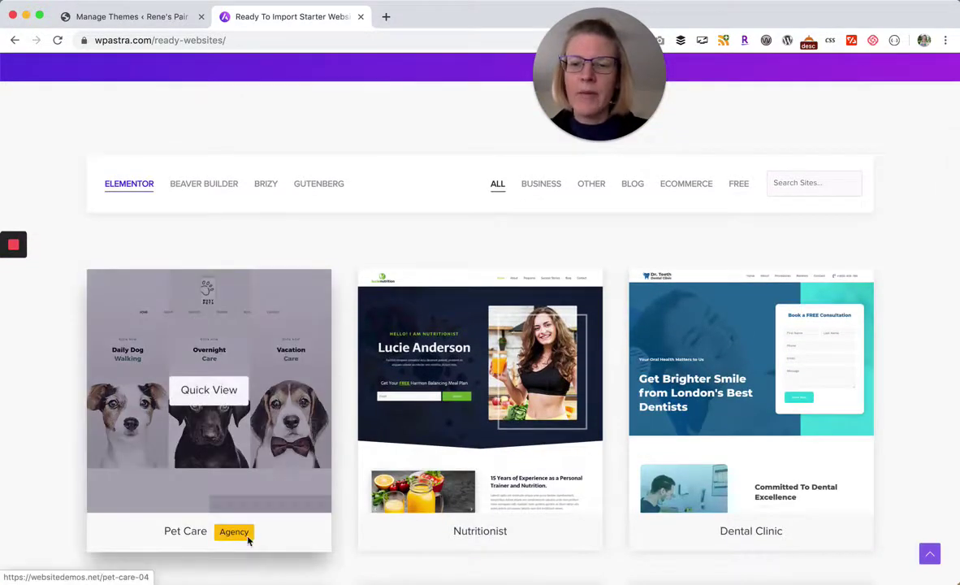
{"action": "scroll", "coordinate": [246, 532], "scroll_direction": "down", "scroll_amount": 2}
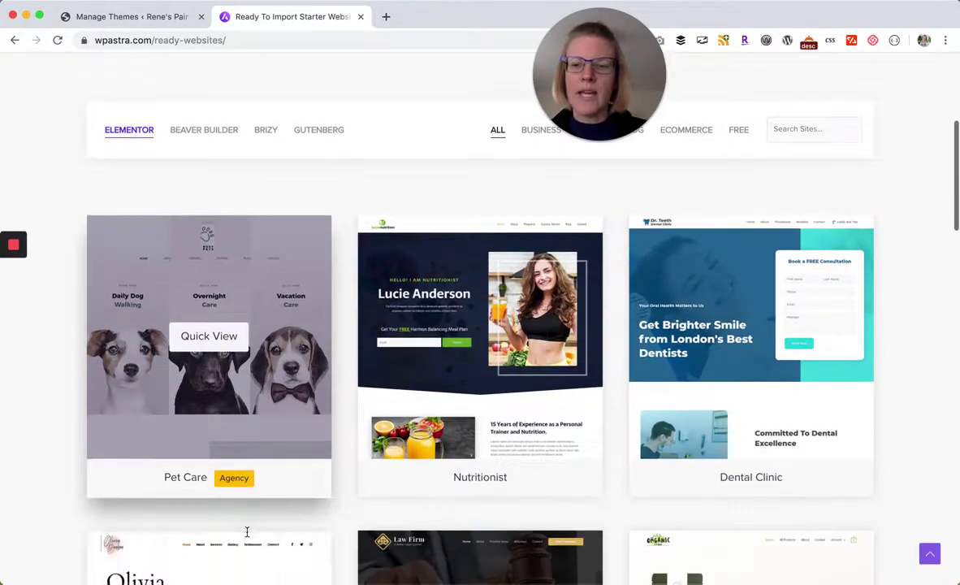
{"action": "scroll", "coordinate": [236, 486], "scroll_direction": "up", "scroll_amount": 3}
{"action": "scroll", "coordinate": [236, 486], "scroll_direction": "up", "scroll_amount": 1}
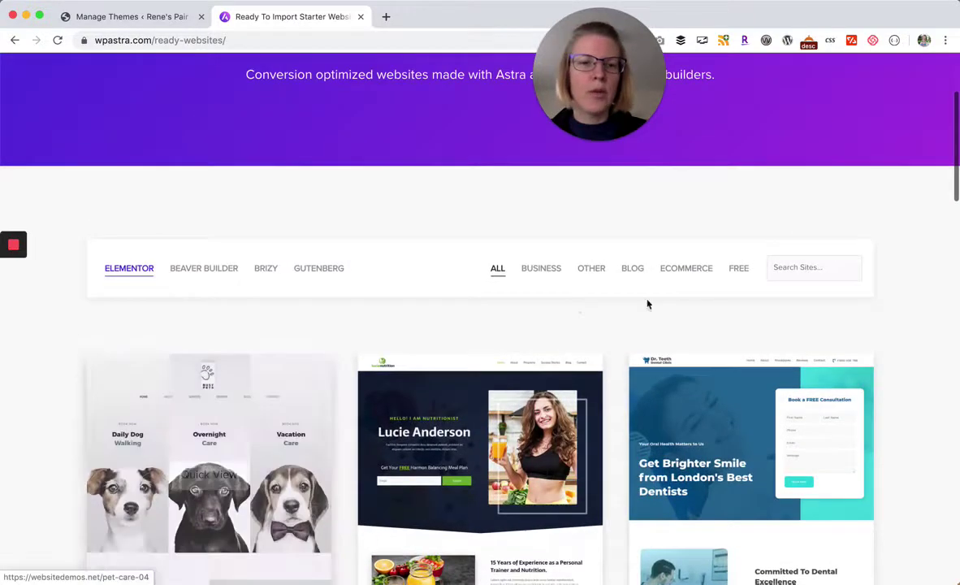
Filter the Elementor starter sites to FREE and scroll down to the Life Coach card
{"action": "left_click", "coordinate": [738, 272]}
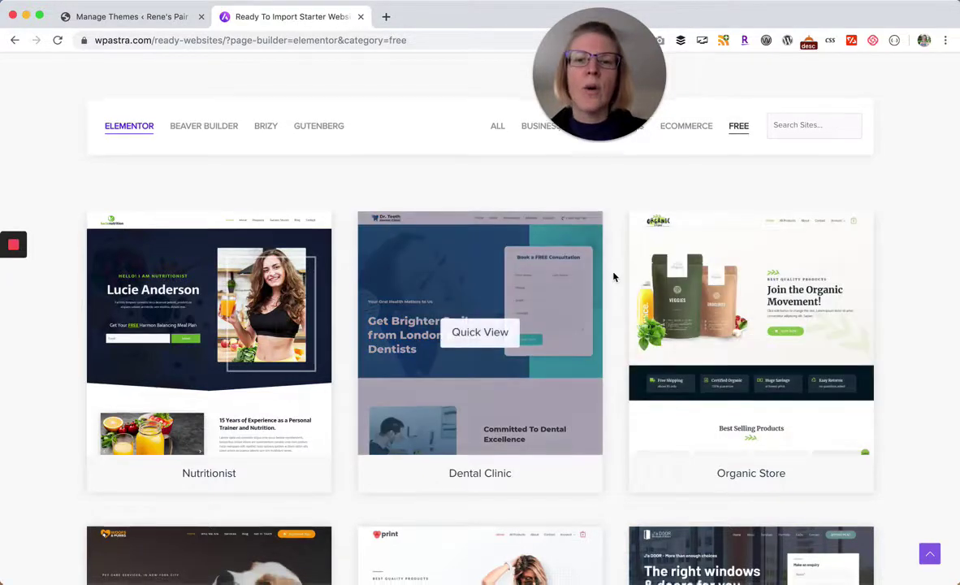
{"action": "scroll", "coordinate": [613, 277], "scroll_direction": "down", "scroll_amount": 2}
{"action": "scroll", "coordinate": [614, 276], "scroll_direction": "down", "scroll_amount": 1}
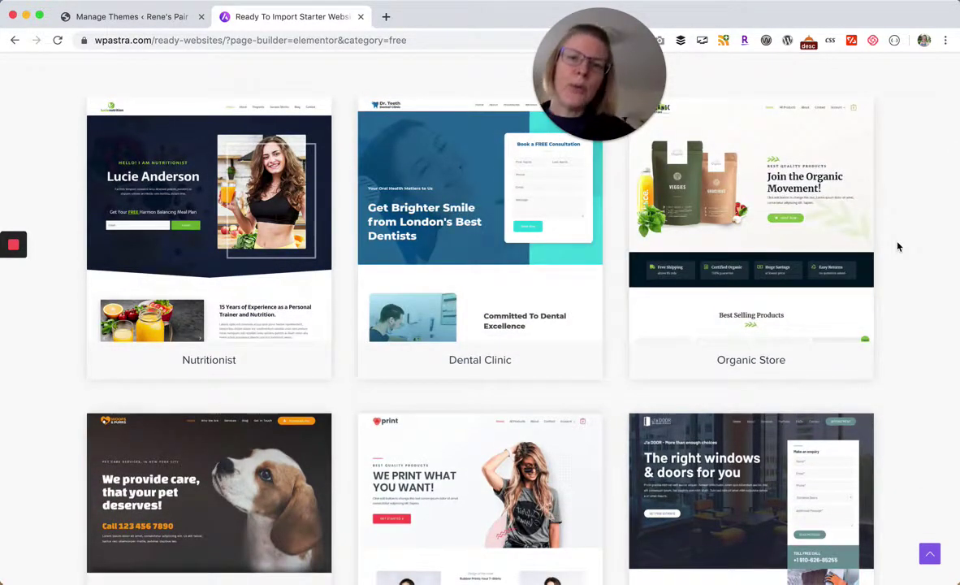
{"action": "scroll", "coordinate": [488, 252], "scroll_direction": "down", "scroll_amount": 1}
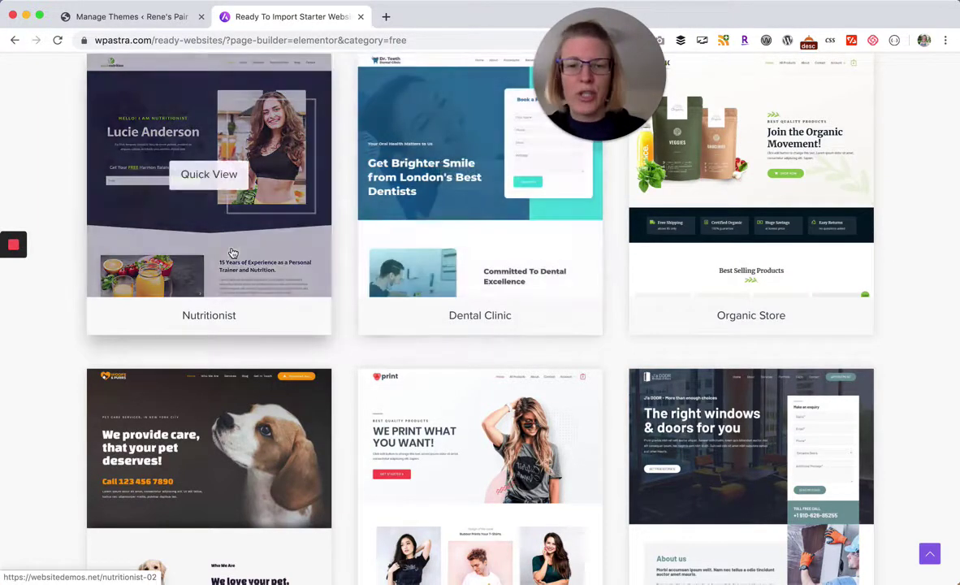
{"action": "mouse_move", "coordinate": [484, 240]}
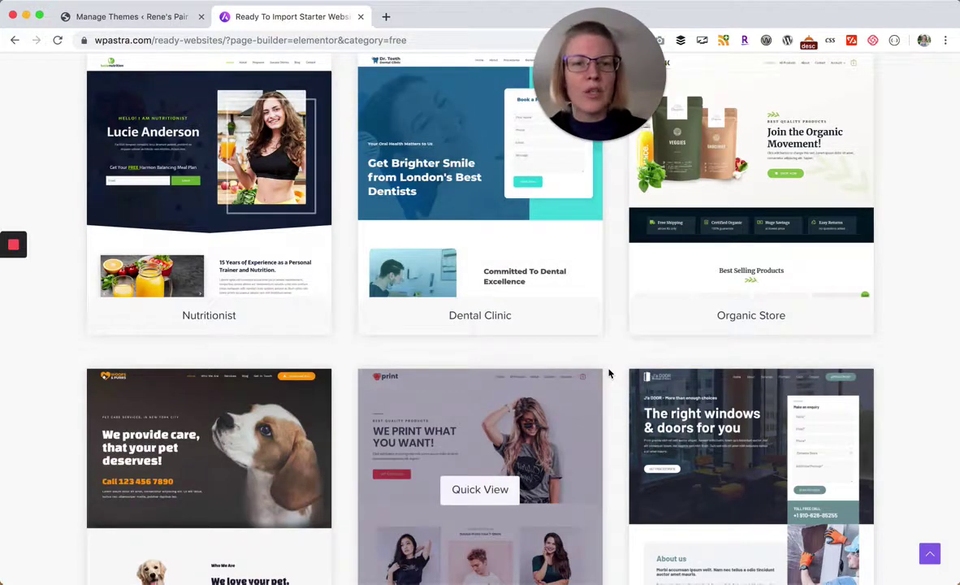
{"action": "scroll", "coordinate": [610, 374], "scroll_direction": "down", "scroll_amount": 5}
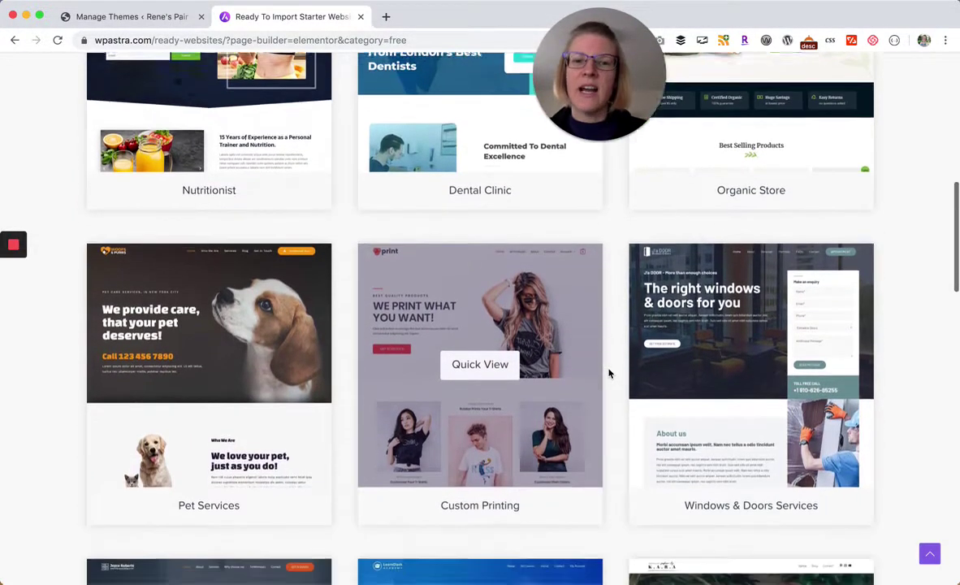
{"action": "scroll", "coordinate": [609, 373], "scroll_direction": "down", "scroll_amount": 6}
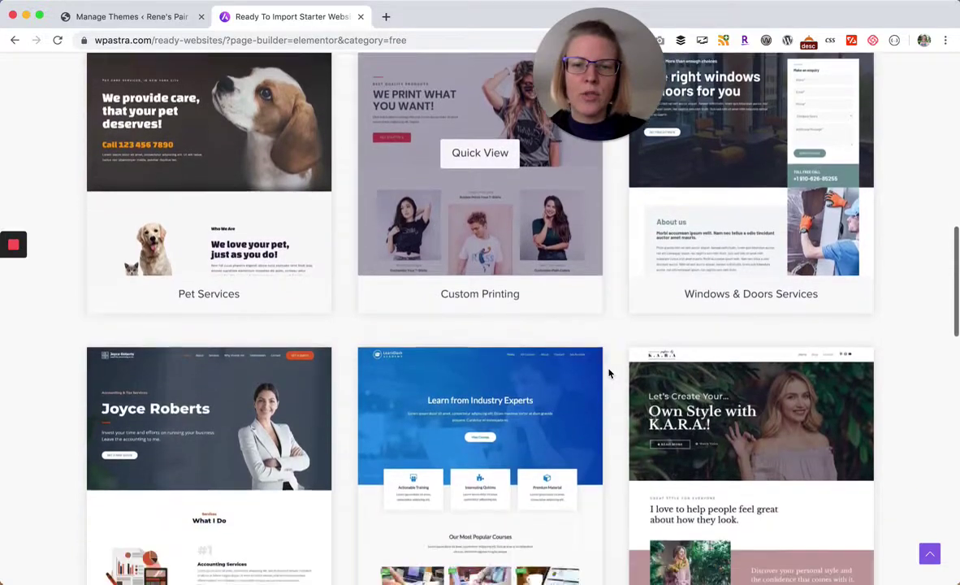
{"action": "scroll", "coordinate": [609, 374], "scroll_direction": "down", "scroll_amount": 7}
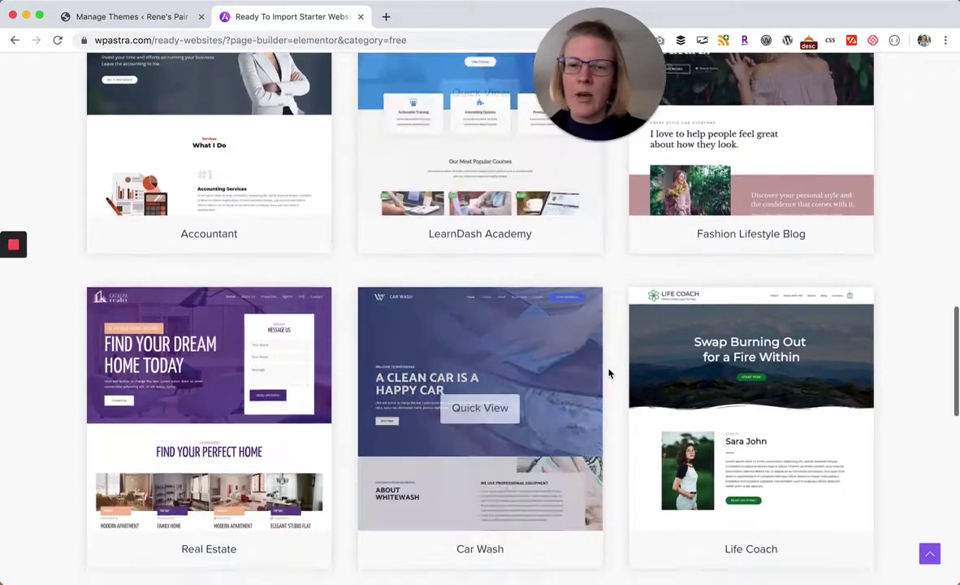
{"action": "scroll", "coordinate": [908, 325], "scroll_direction": "down", "scroll_amount": 1}
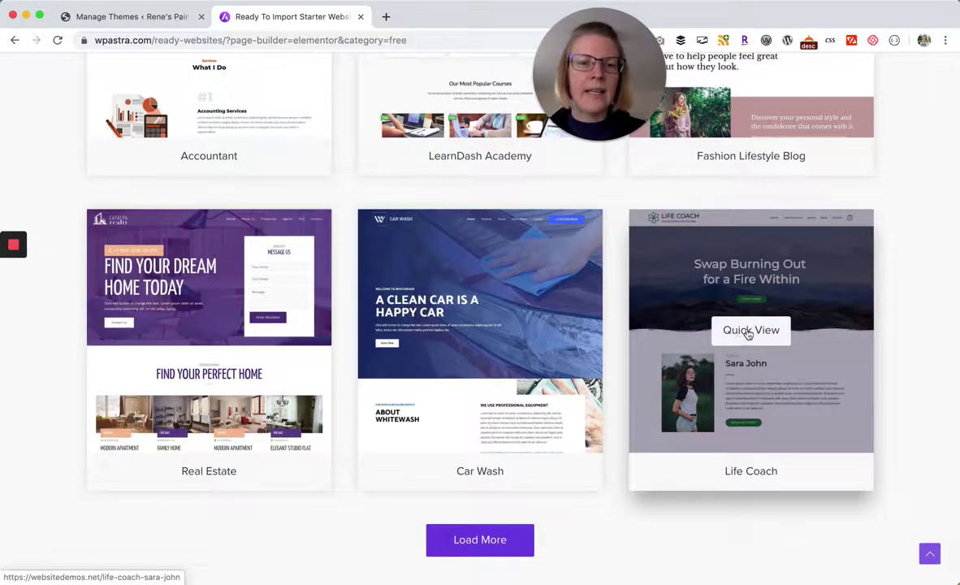
Preview the Life Coach starter site and scroll through its demo home page
{"action": "left_click", "coordinate": [748, 333]}
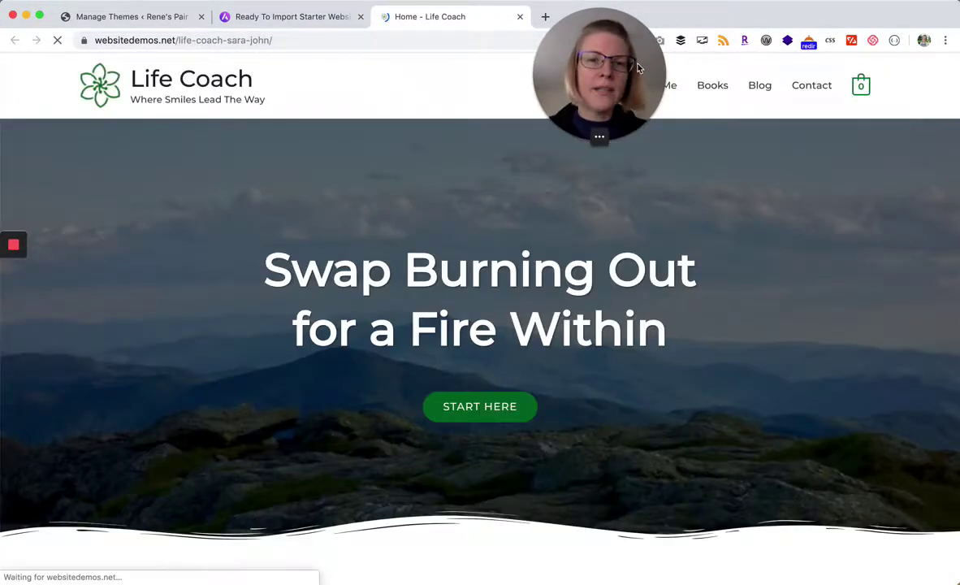
{"action": "left_click_drag", "start_coordinate": [640, 61], "coordinate": [922, 67]}
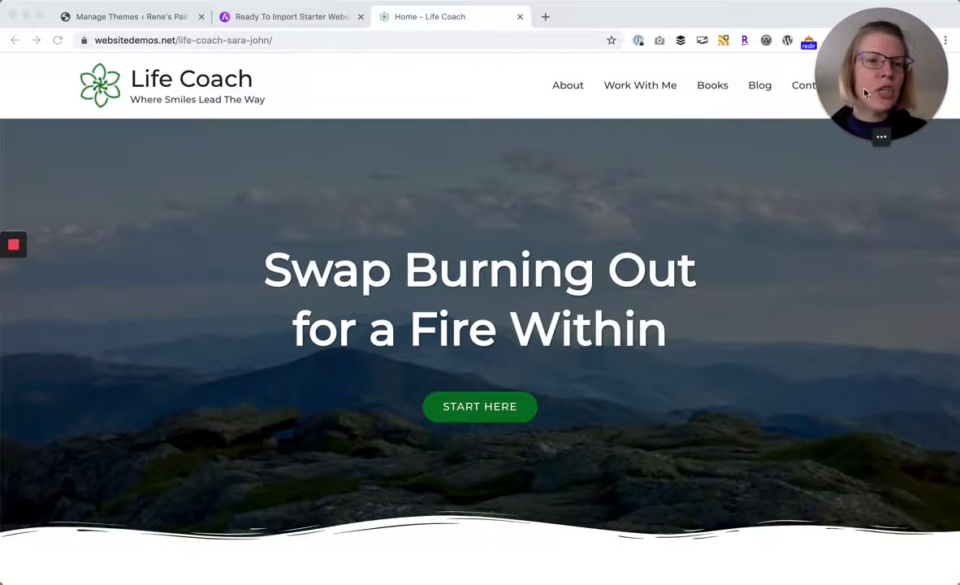
{"action": "scroll", "coordinate": [459, 293], "scroll_direction": "down", "scroll_amount": 10}
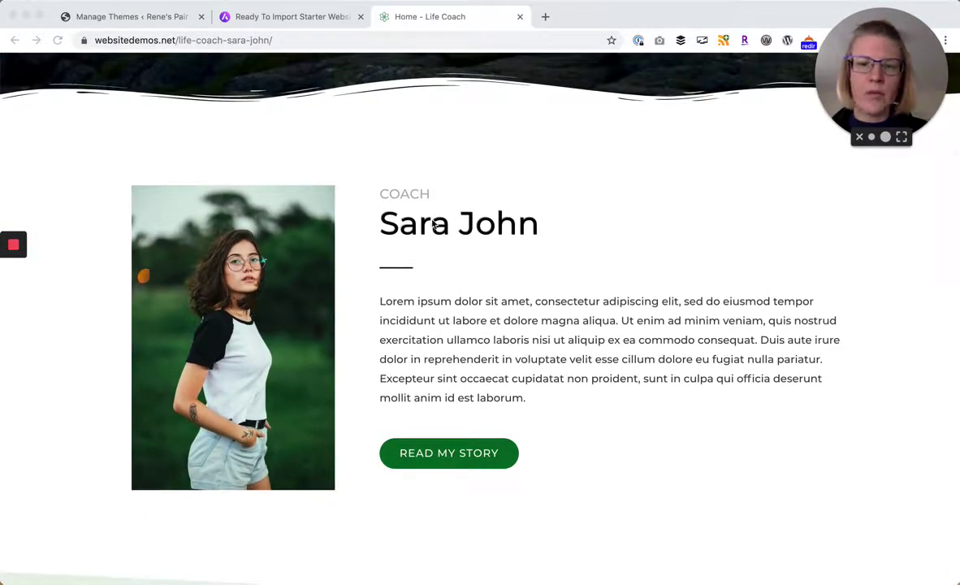
{"action": "scroll", "coordinate": [376, 338], "scroll_direction": "down", "scroll_amount": 2}
{"action": "scroll", "coordinate": [376, 338], "scroll_direction": "down", "scroll_amount": 10}
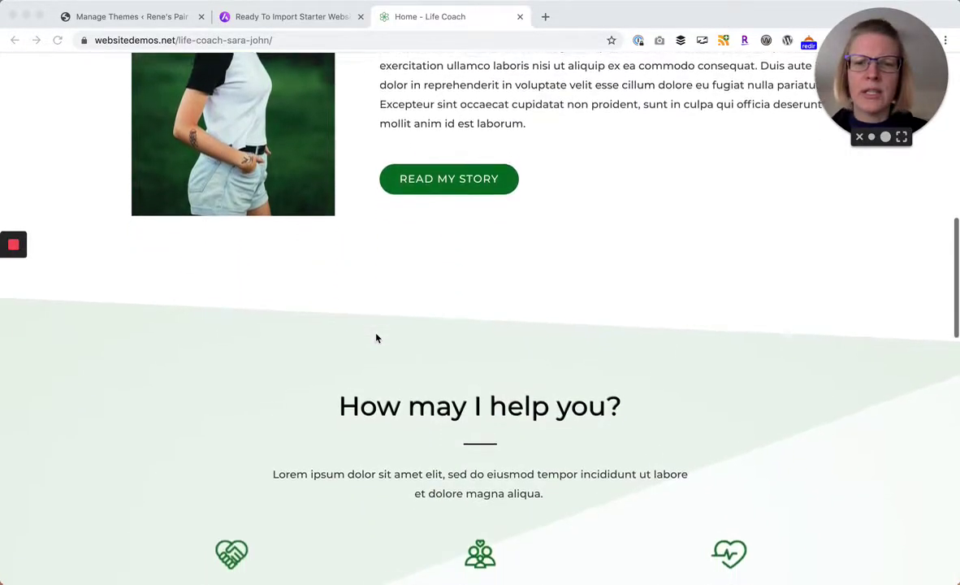
{"action": "scroll", "coordinate": [660, 394], "scroll_direction": "down", "scroll_amount": 10}
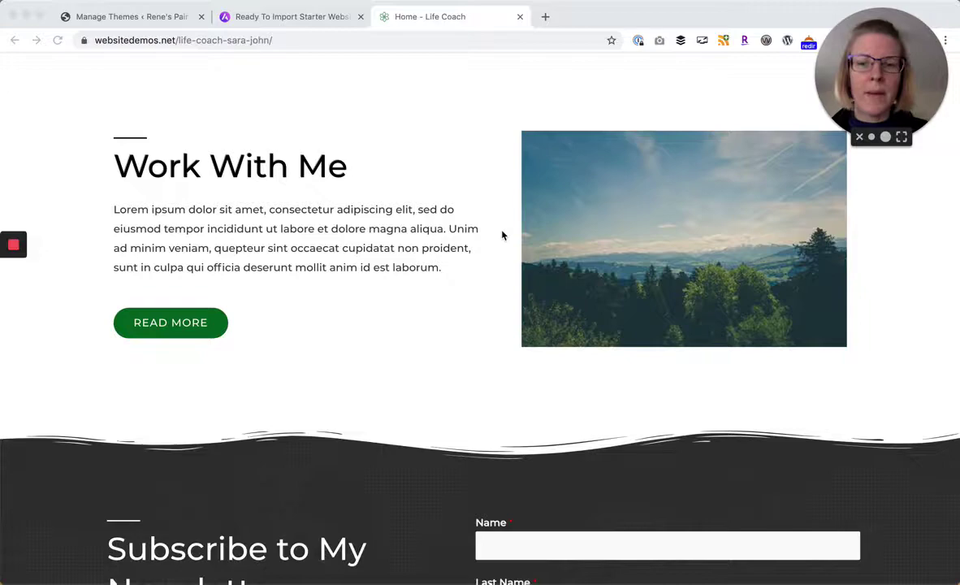
{"action": "scroll", "coordinate": [501, 236], "scroll_direction": "down", "scroll_amount": 7}
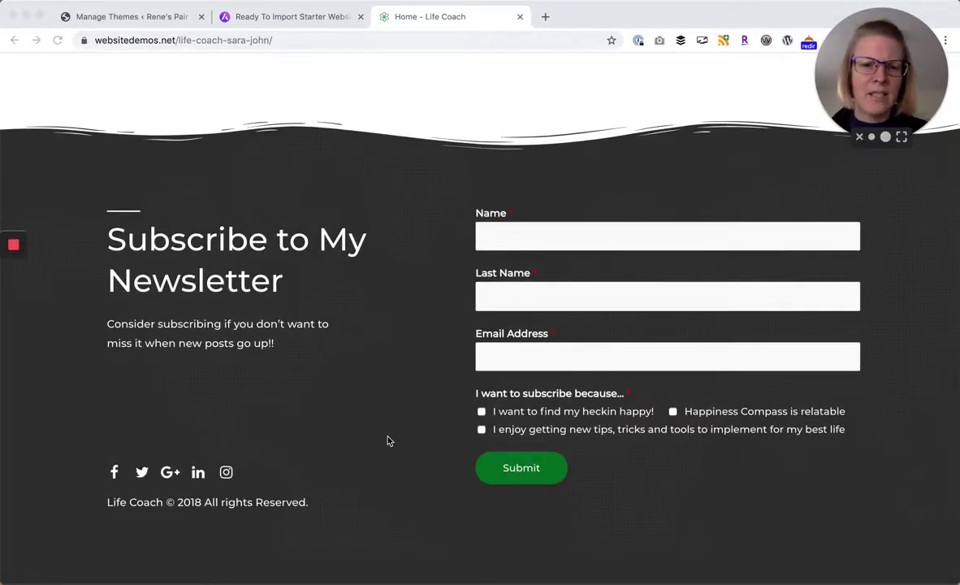
{"action": "scroll", "coordinate": [388, 442], "scroll_direction": "up", "scroll_amount": 20}
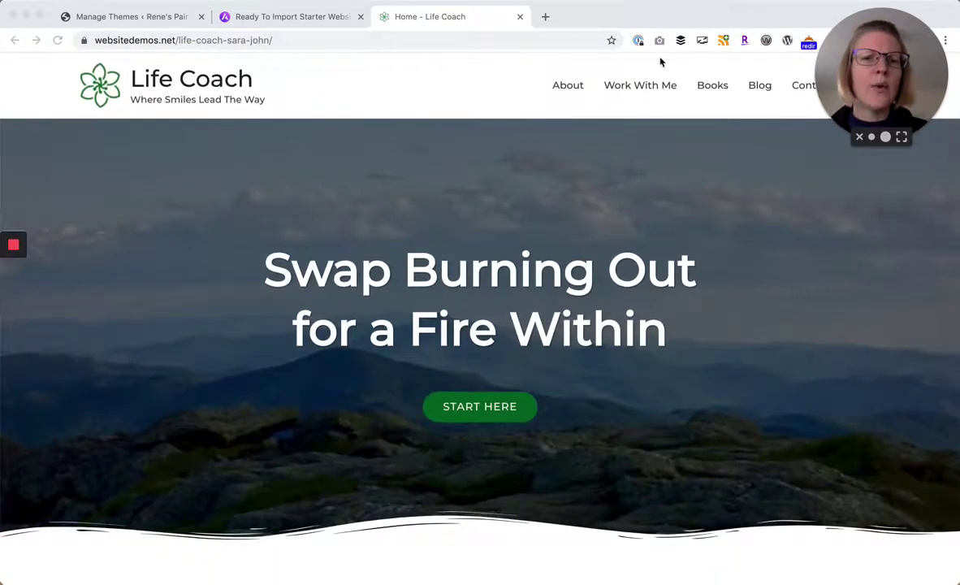
View the Life Coach demo's About page
{"action": "left_click", "coordinate": [567, 88]}
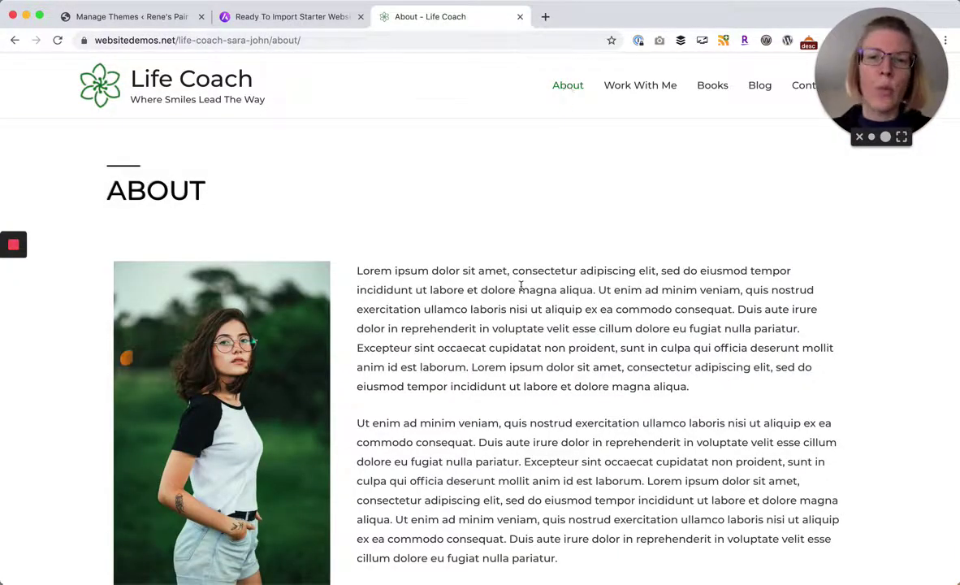
{"action": "scroll", "coordinate": [521, 286], "scroll_direction": "down", "scroll_amount": 12}
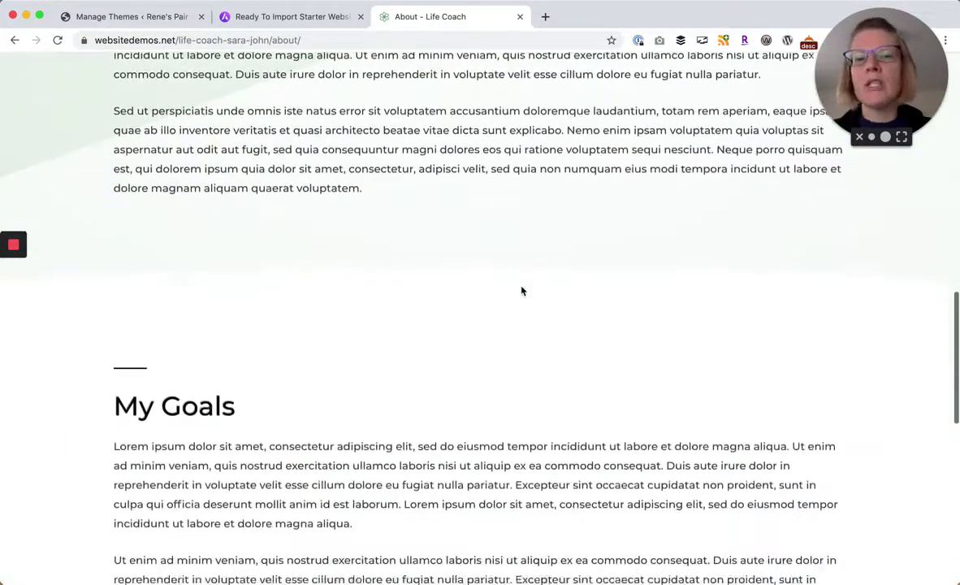
{"action": "scroll", "coordinate": [522, 289], "scroll_direction": "up", "scroll_amount": 15}
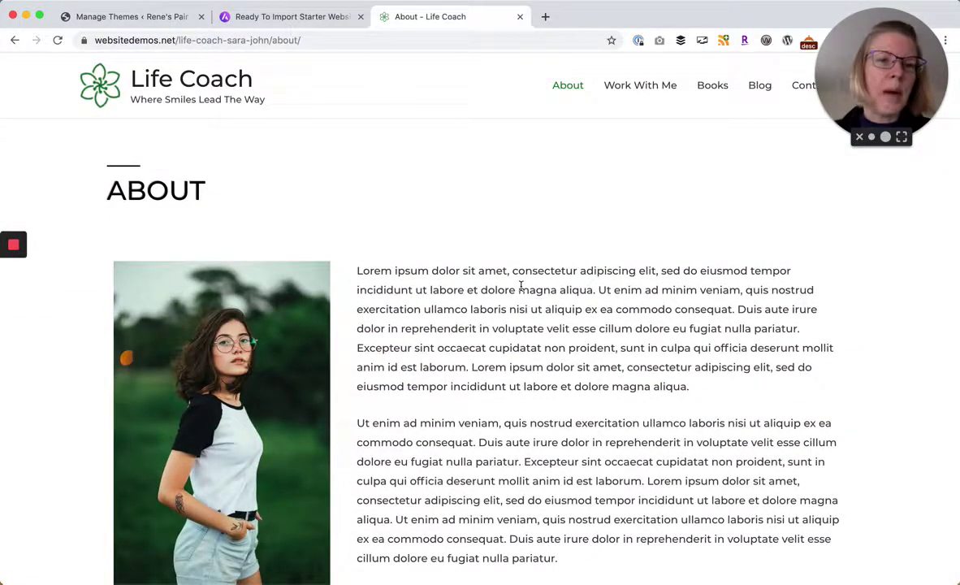
{"action": "left_click", "coordinate": [520, 16]}
{"action": "scroll", "coordinate": [463, 325], "scroll_direction": "down", "scroll_amount": 3}
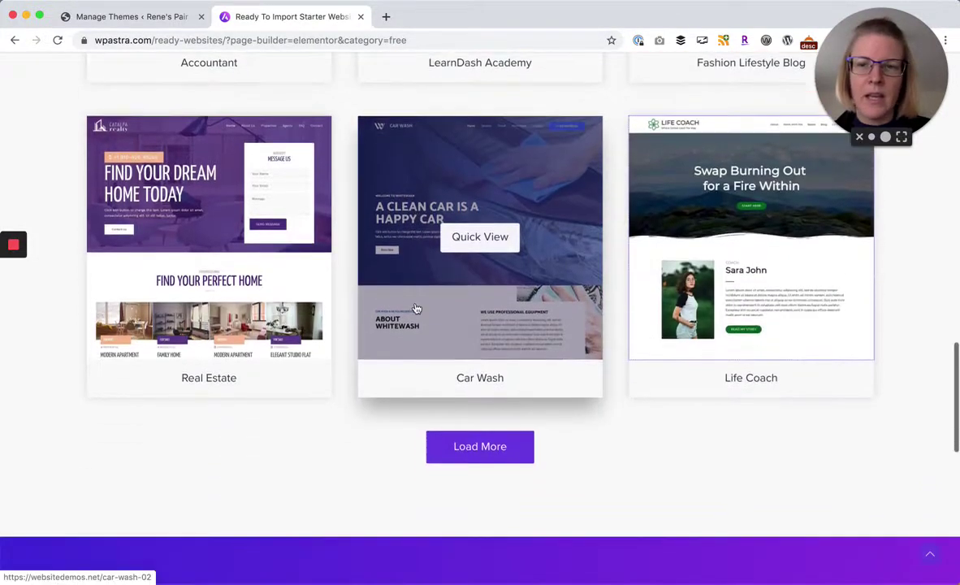
{"action": "left_click", "coordinate": [465, 389]}
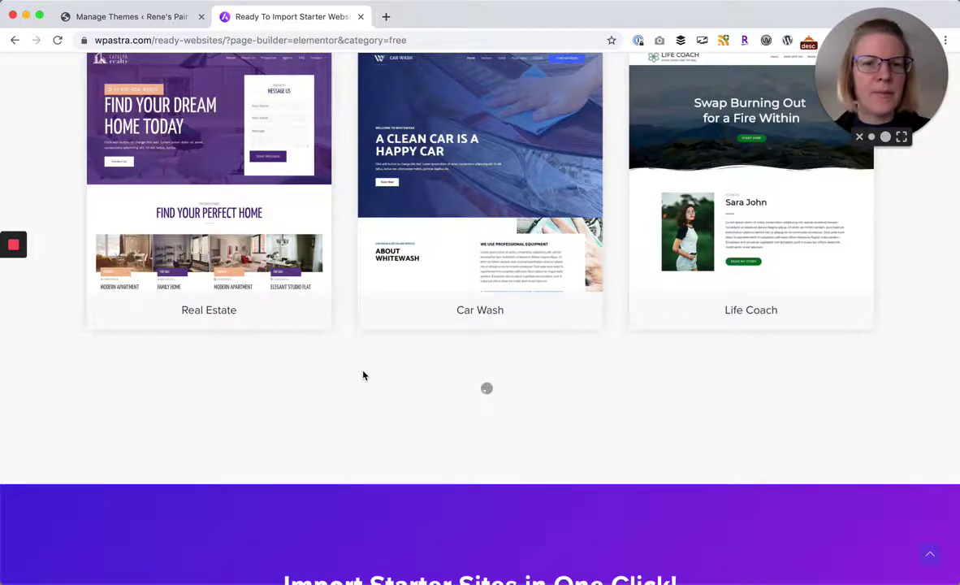
{"action": "scroll", "coordinate": [341, 365], "scroll_direction": "down", "scroll_amount": 7}
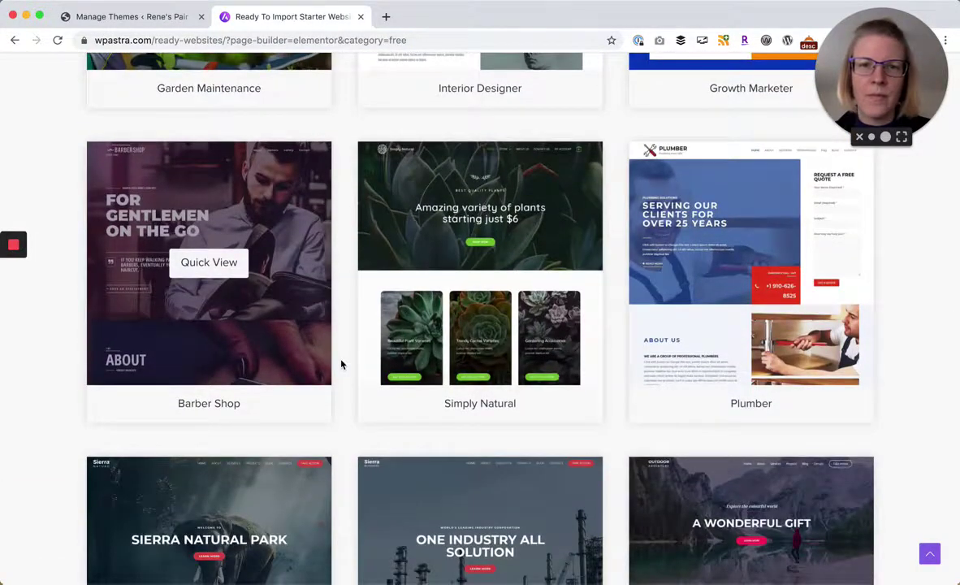
{"action": "scroll", "coordinate": [342, 365], "scroll_direction": "down", "scroll_amount": 1}
{"action": "scroll", "coordinate": [341, 365], "scroll_direction": "down", "scroll_amount": 3}
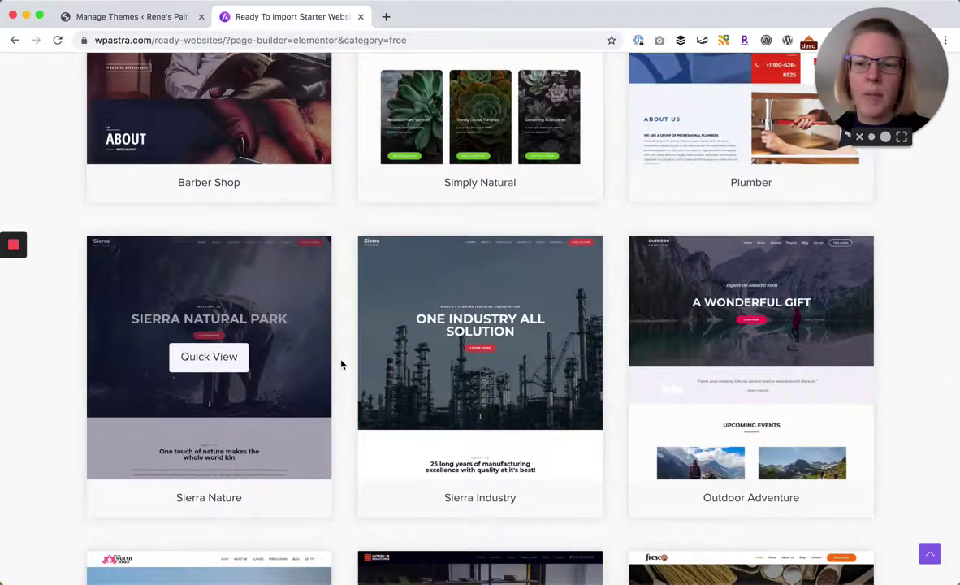
{"action": "scroll", "coordinate": [341, 365], "scroll_direction": "up", "scroll_amount": 3}
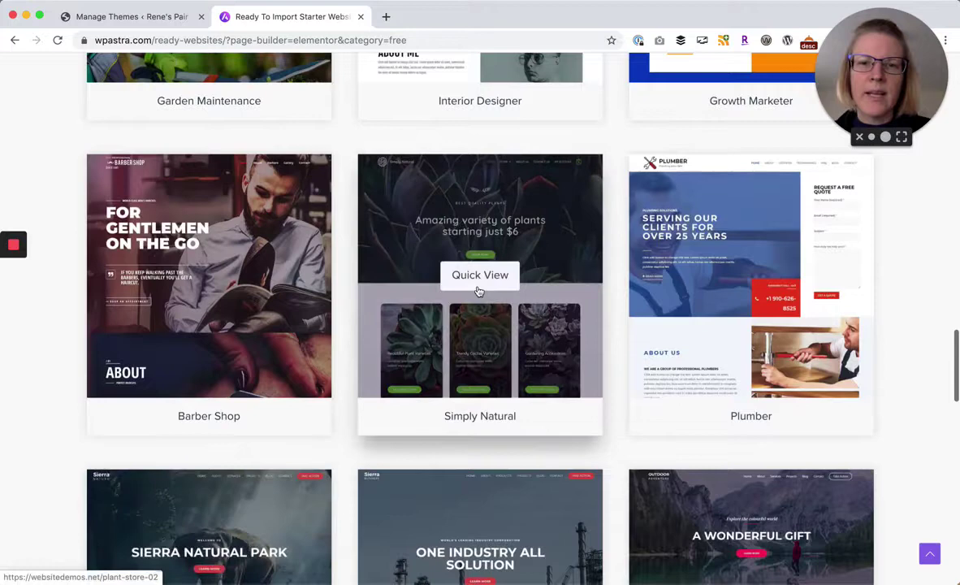
Preview the Simply Natural plant-store demo and scroll through its products to the footer
{"action": "left_click", "coordinate": [478, 276]}
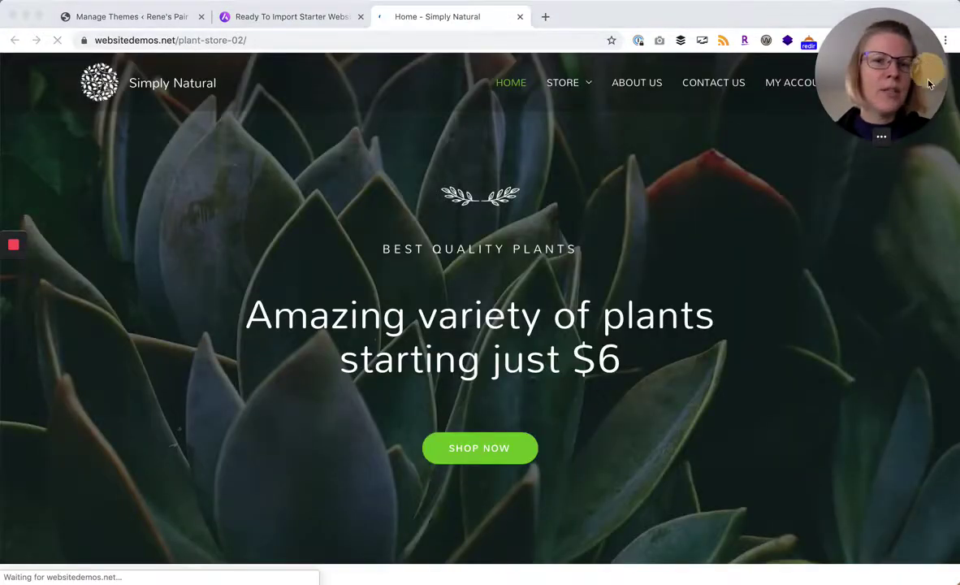
{"action": "left_click_drag", "start_coordinate": [926, 80], "coordinate": [921, 186]}
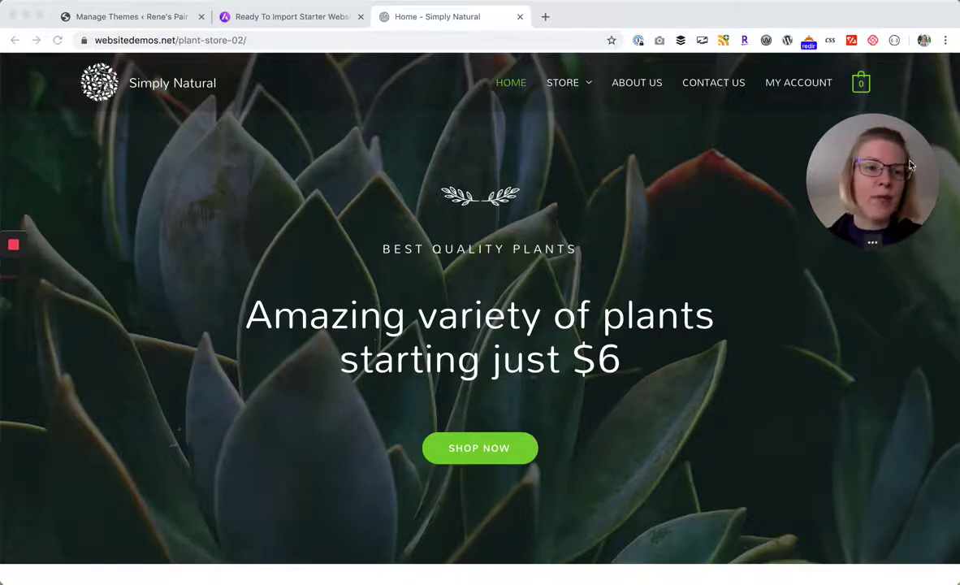
{"action": "left_click_drag", "start_coordinate": [843, 152], "coordinate": [855, 38]}
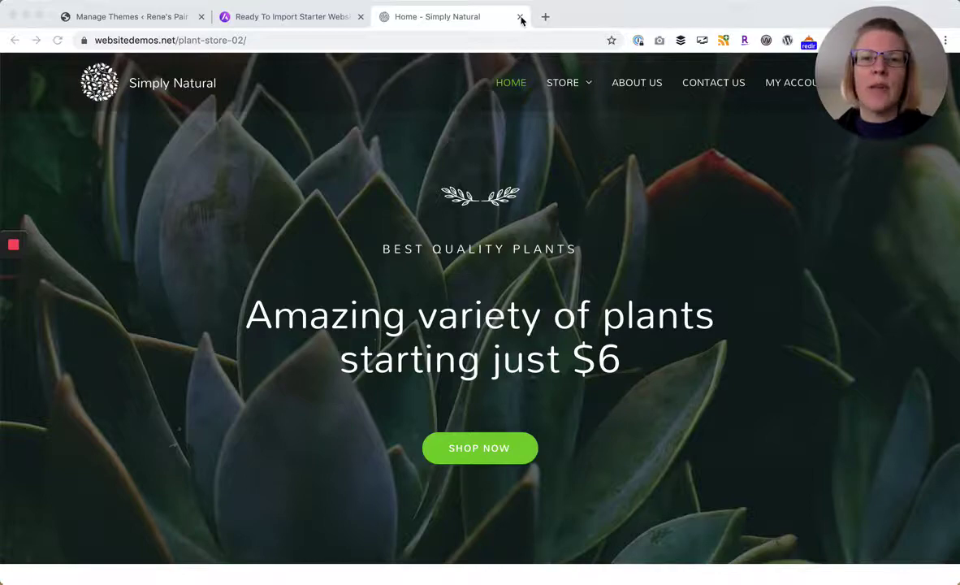
{"action": "scroll", "coordinate": [407, 293], "scroll_direction": "down", "scroll_amount": 20}
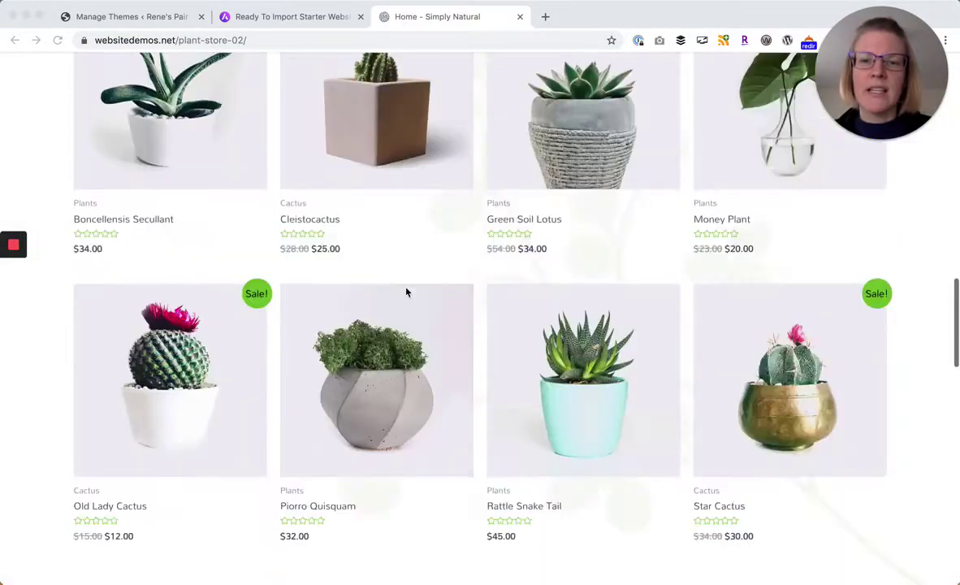
{"action": "scroll", "coordinate": [407, 293], "scroll_direction": "down", "scroll_amount": 15}
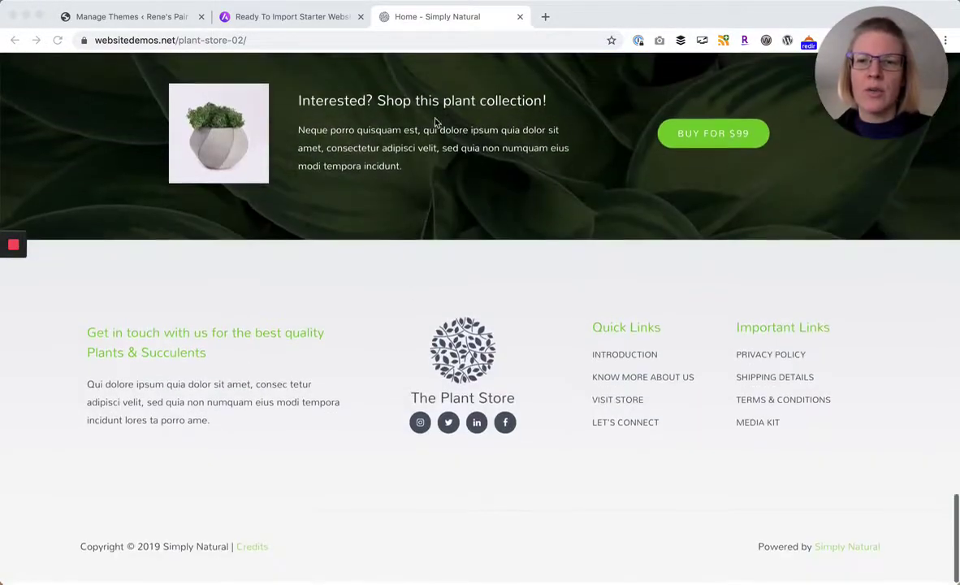
Close the Simply Natural demo, load more templates and browse the new ones like Coach and Artist
{"action": "left_click", "coordinate": [520, 16]}
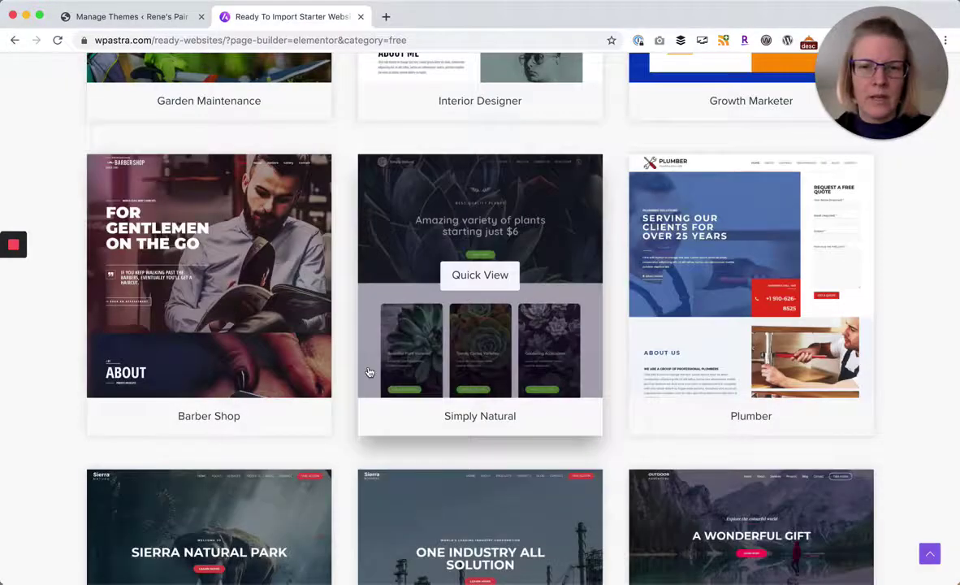
{"action": "scroll", "coordinate": [369, 371], "scroll_direction": "down", "scroll_amount": 5}
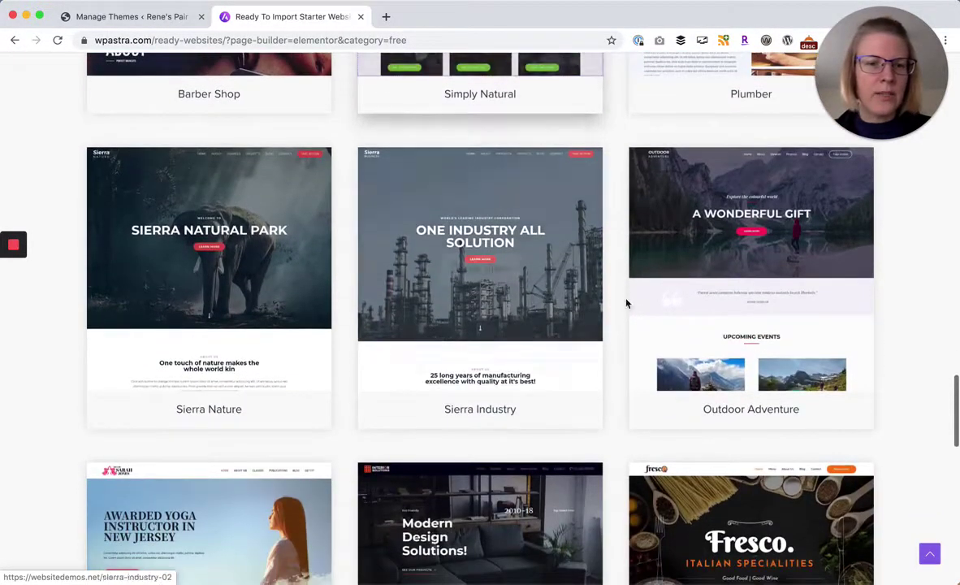
{"action": "scroll", "coordinate": [743, 275], "scroll_direction": "down", "scroll_amount": 13}
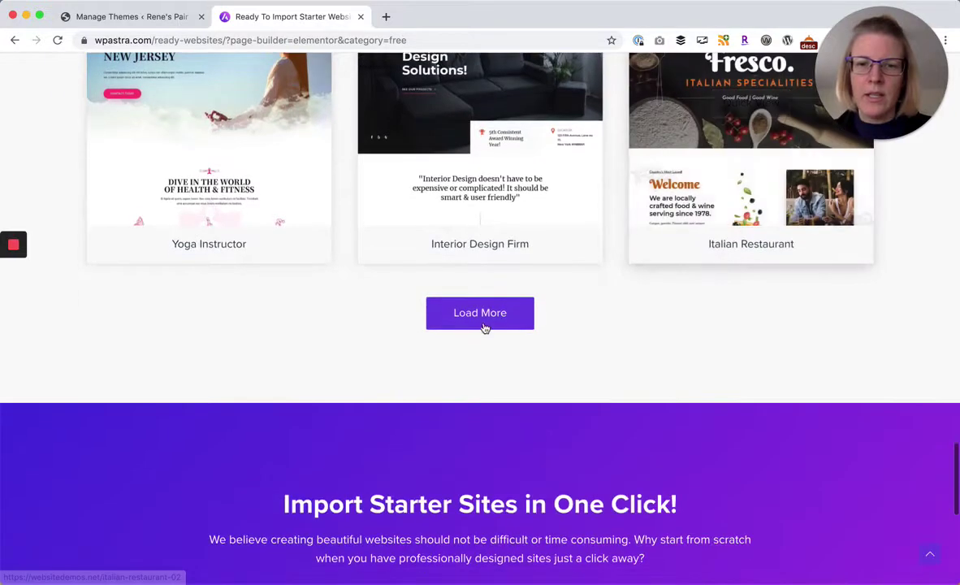
{"action": "left_click", "coordinate": [483, 326]}
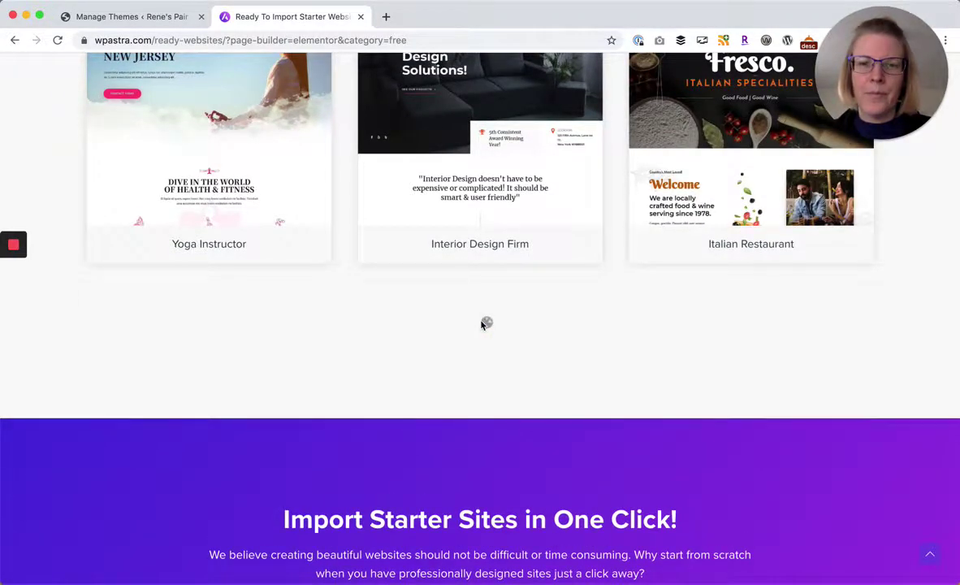
{"action": "scroll", "coordinate": [482, 325], "scroll_direction": "down", "scroll_amount": 4}
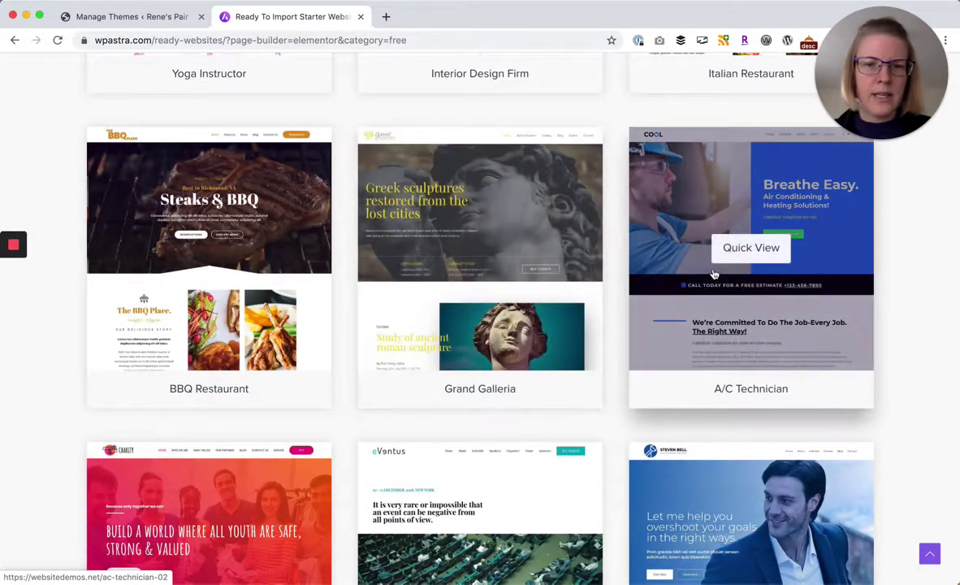
{"action": "scroll", "coordinate": [691, 274], "scroll_direction": "down", "scroll_amount": 5}
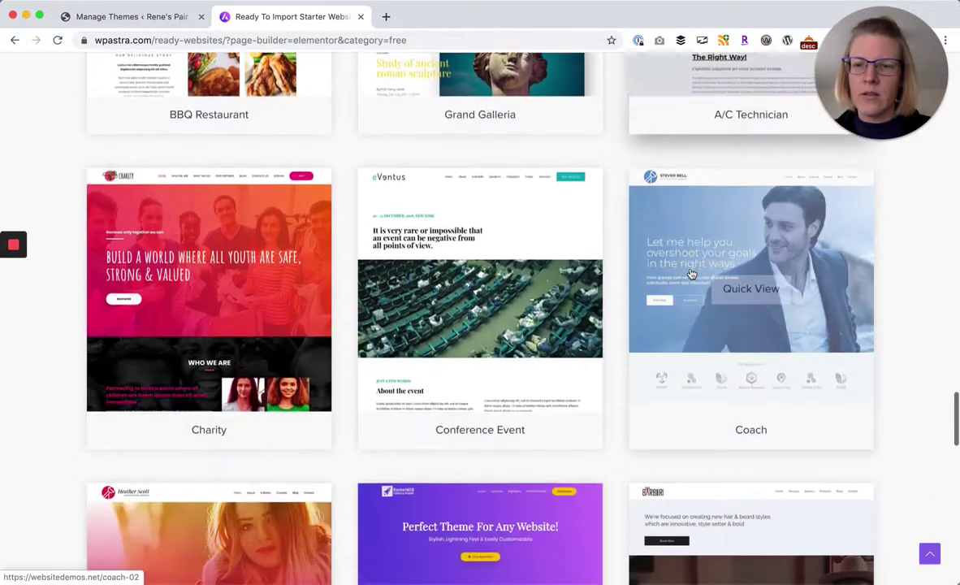
{"action": "scroll", "coordinate": [691, 274], "scroll_direction": "down", "scroll_amount": 4}
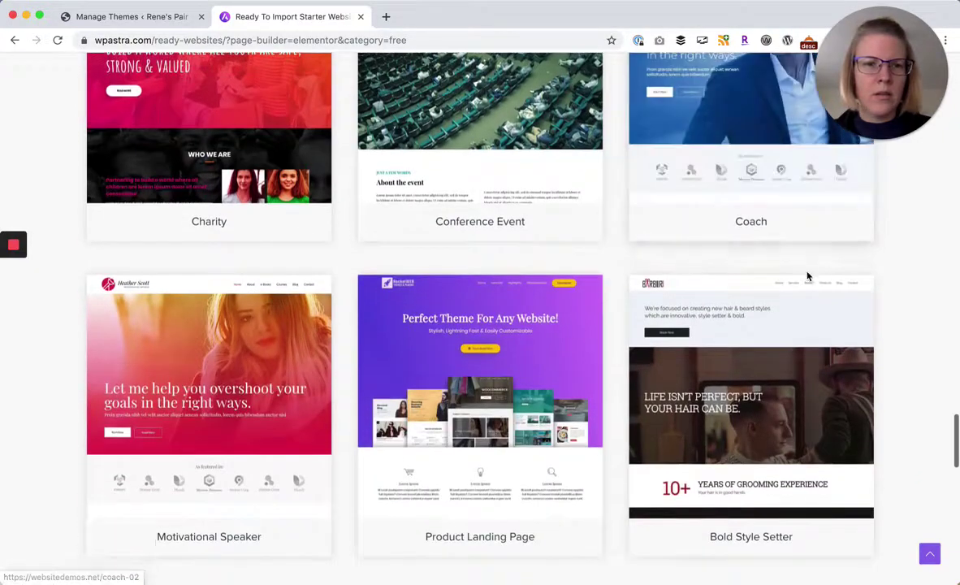
{"action": "scroll", "coordinate": [828, 277], "scroll_direction": "up", "scroll_amount": 2}
{"action": "scroll", "coordinate": [762, 219], "scroll_direction": "up", "scroll_amount": 1}
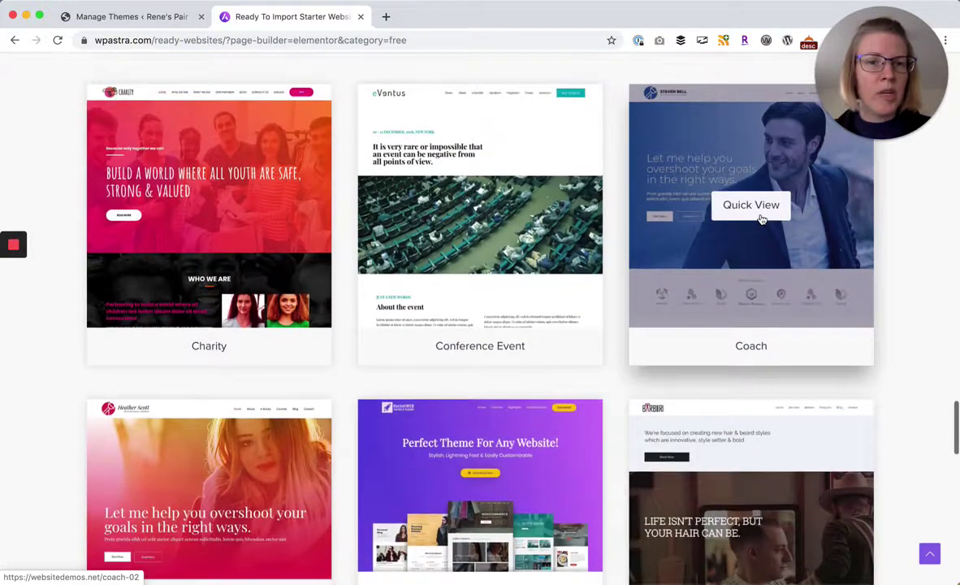
{"action": "scroll", "coordinate": [763, 220], "scroll_direction": "down", "scroll_amount": 10}
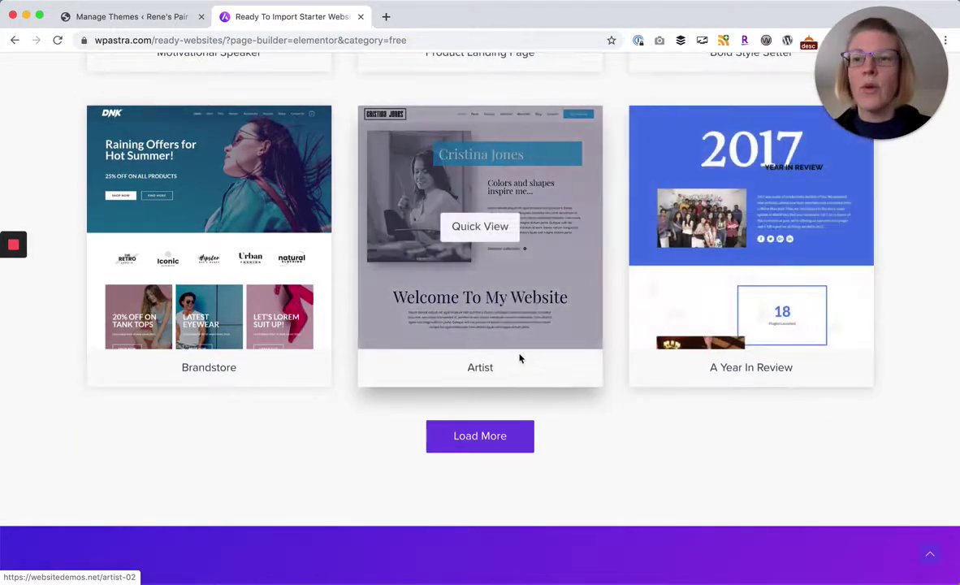
{"action": "scroll", "coordinate": [521, 357], "scroll_direction": "up", "scroll_amount": 10}
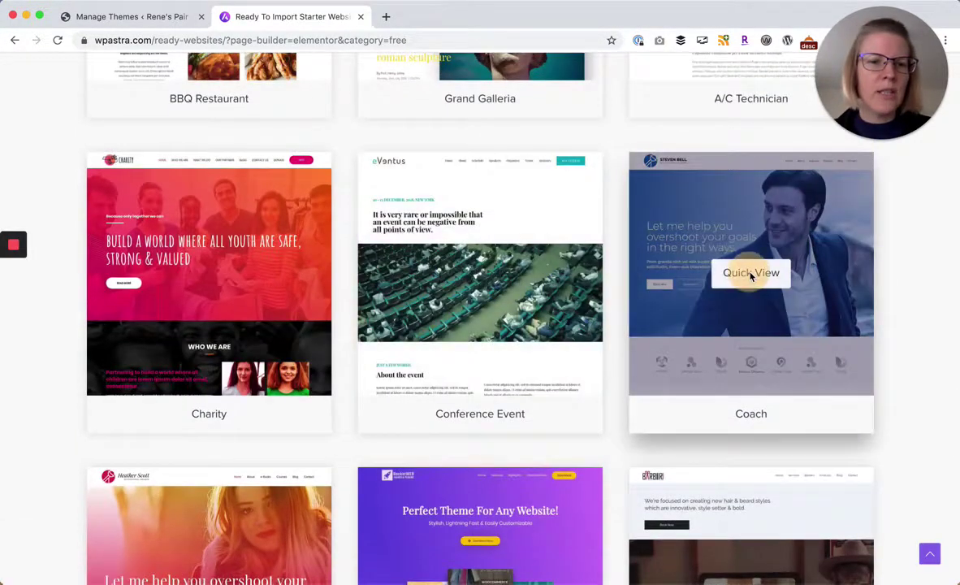
Preview the Coach demo site and scroll through its home page
{"action": "left_click", "coordinate": [751, 275]}
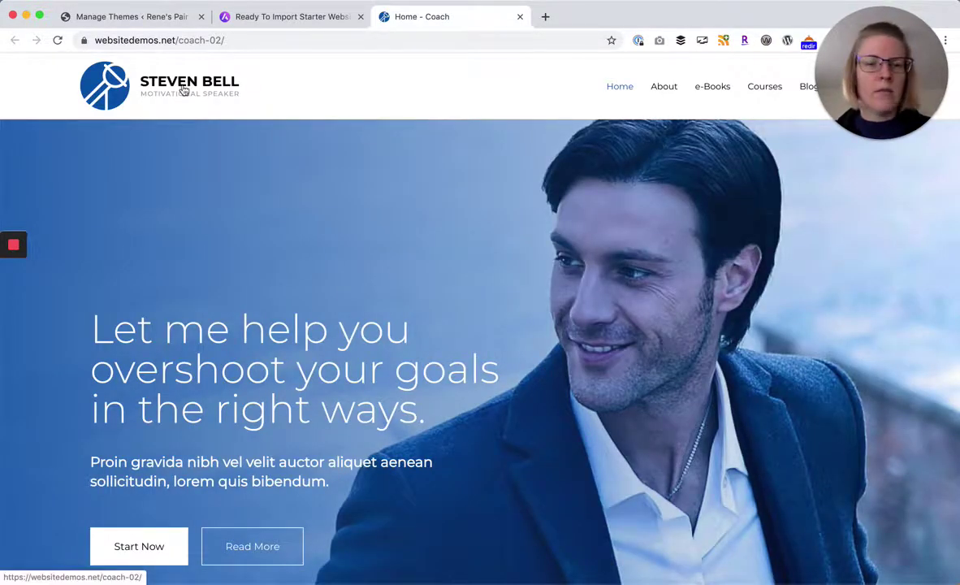
{"action": "scroll", "coordinate": [451, 228], "scroll_direction": "down", "scroll_amount": 3}
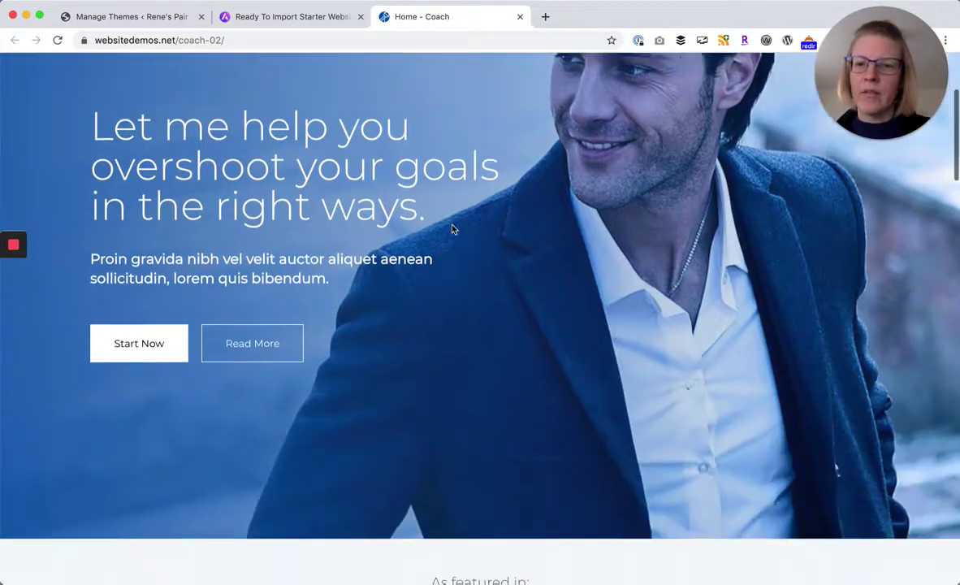
{"action": "scroll", "coordinate": [451, 227], "scroll_direction": "up", "scroll_amount": 1}
{"action": "scroll", "coordinate": [321, 193], "scroll_direction": "down", "scroll_amount": 5}
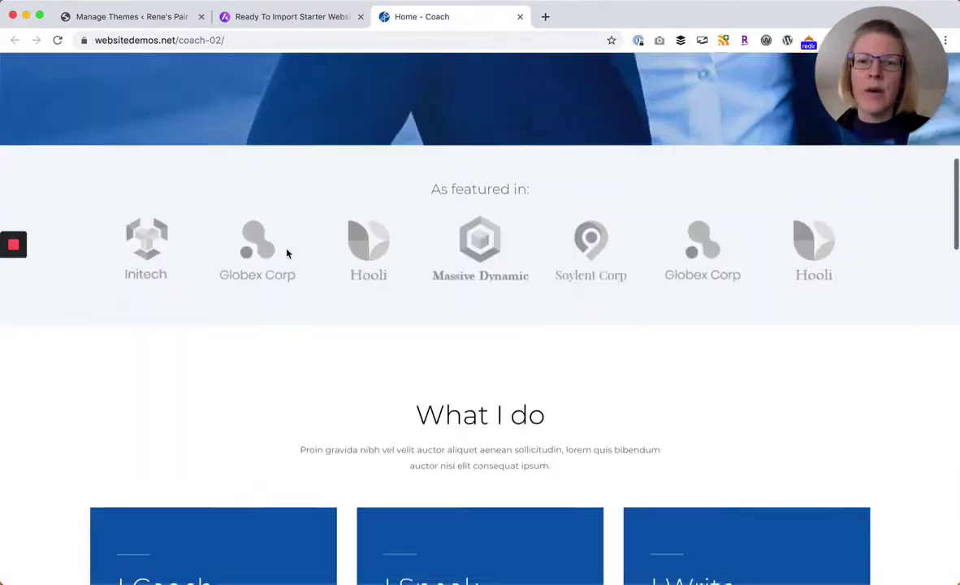
{"action": "scroll", "coordinate": [540, 215], "scroll_direction": "down", "scroll_amount": 1}
{"action": "scroll", "coordinate": [538, 215], "scroll_direction": "down", "scroll_amount": 3}
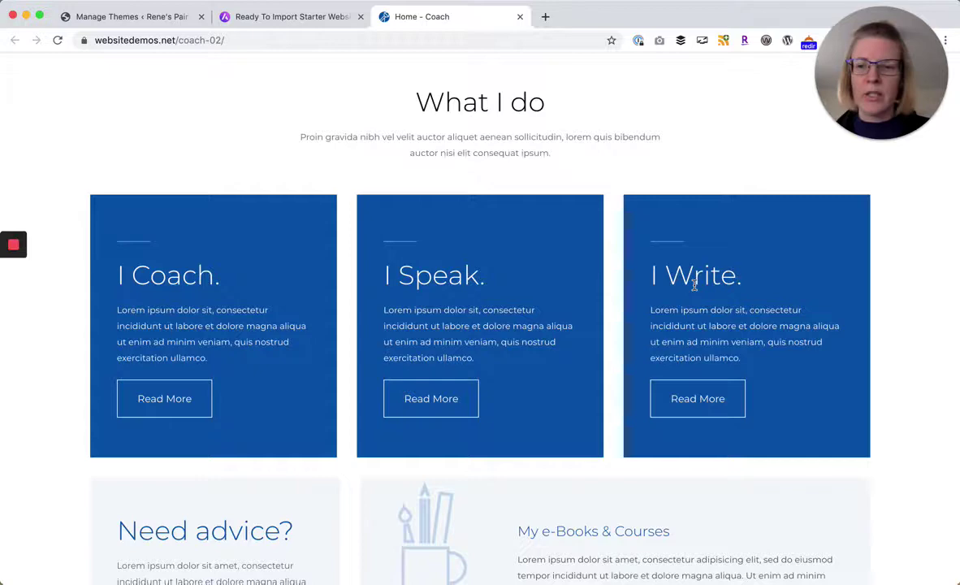
{"action": "scroll", "coordinate": [694, 284], "scroll_direction": "down", "scroll_amount": 8}
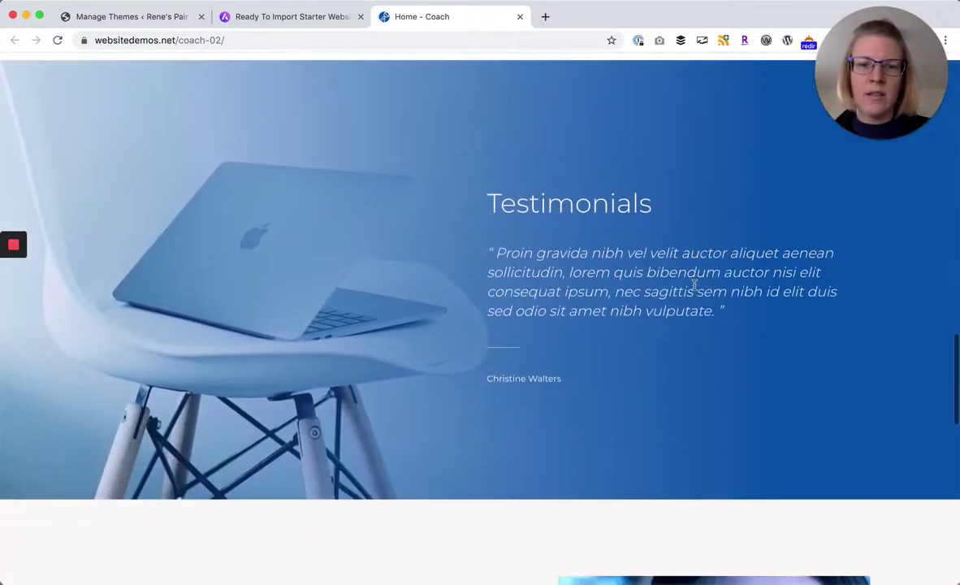
{"action": "scroll", "coordinate": [648, 268], "scroll_direction": "down", "scroll_amount": 5}
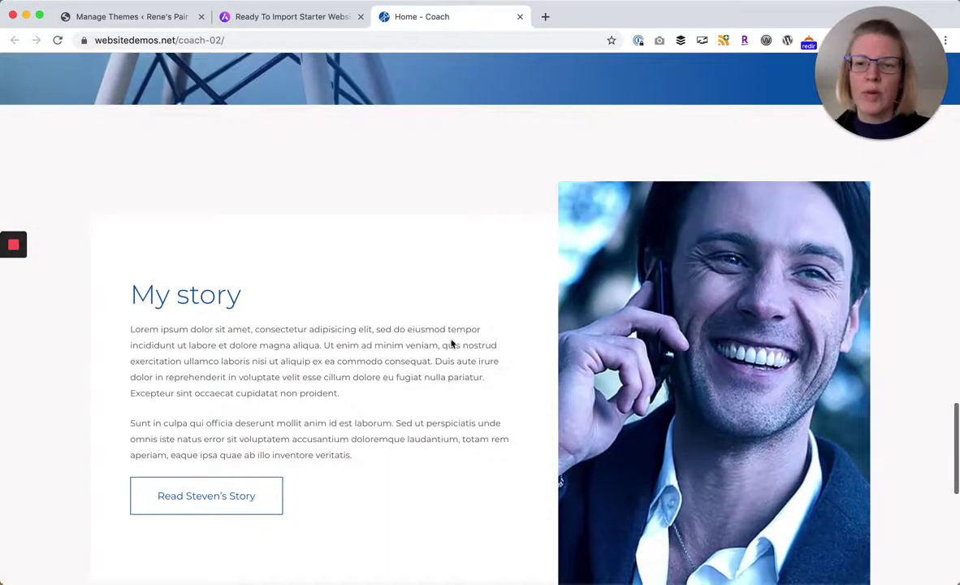
{"action": "scroll", "coordinate": [453, 344], "scroll_direction": "down", "scroll_amount": 6}
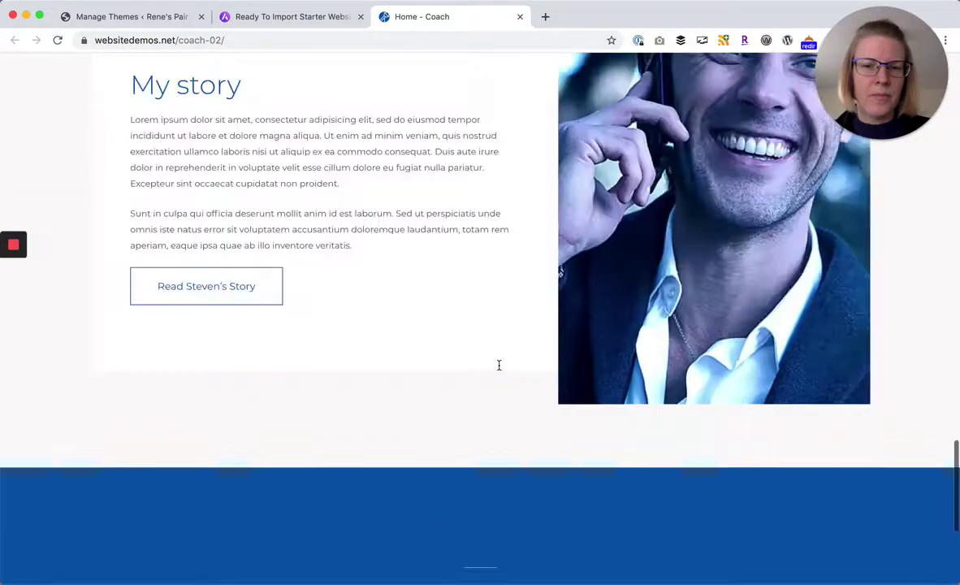
{"action": "scroll", "coordinate": [499, 364], "scroll_direction": "up", "scroll_amount": 15}
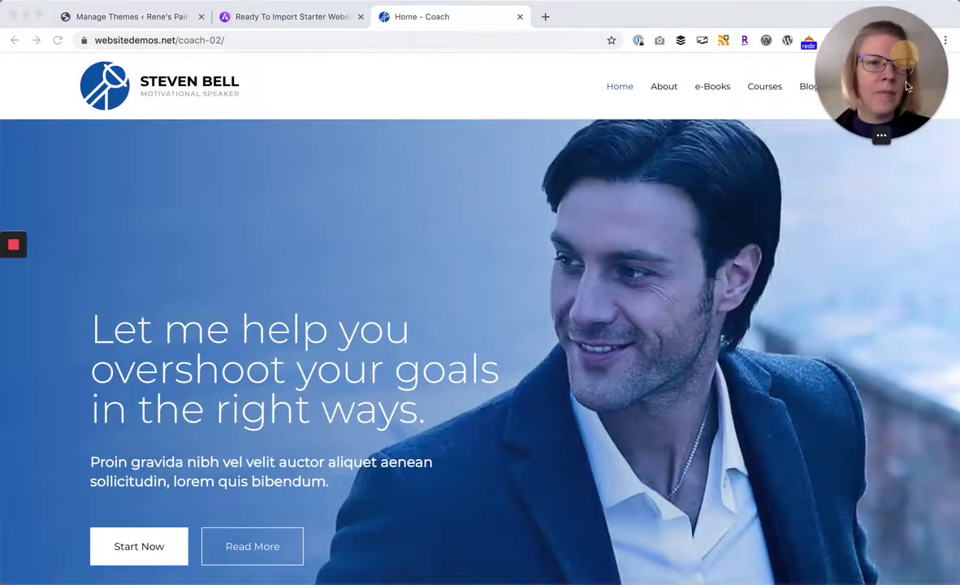
{"action": "left_click_drag", "start_coordinate": [908, 87], "coordinate": [908, 219]}
Look over the Coach demo's About page, then close the 'About - Coach' tab
{"action": "left_click", "coordinate": [664, 90]}
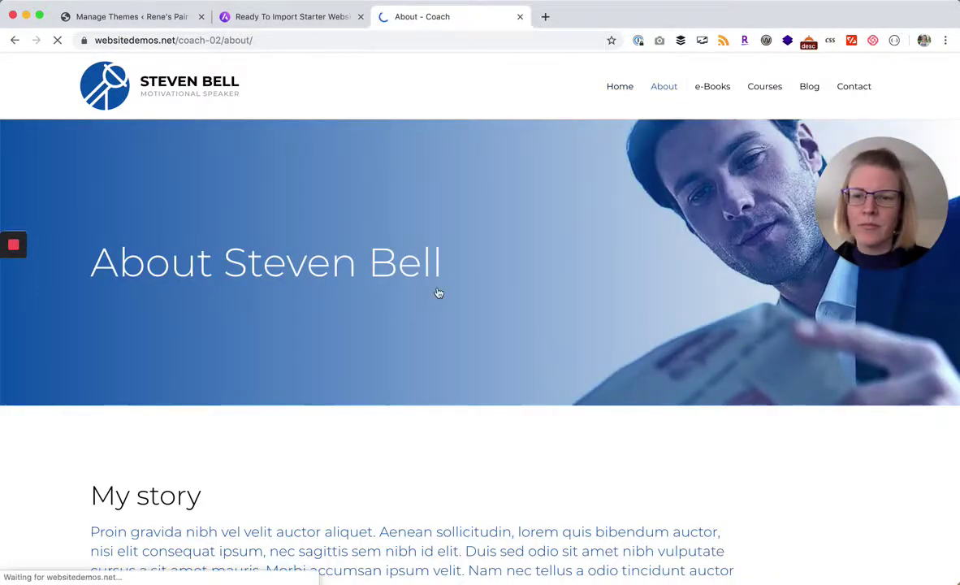
{"action": "scroll", "coordinate": [438, 292], "scroll_direction": "down", "scroll_amount": 15}
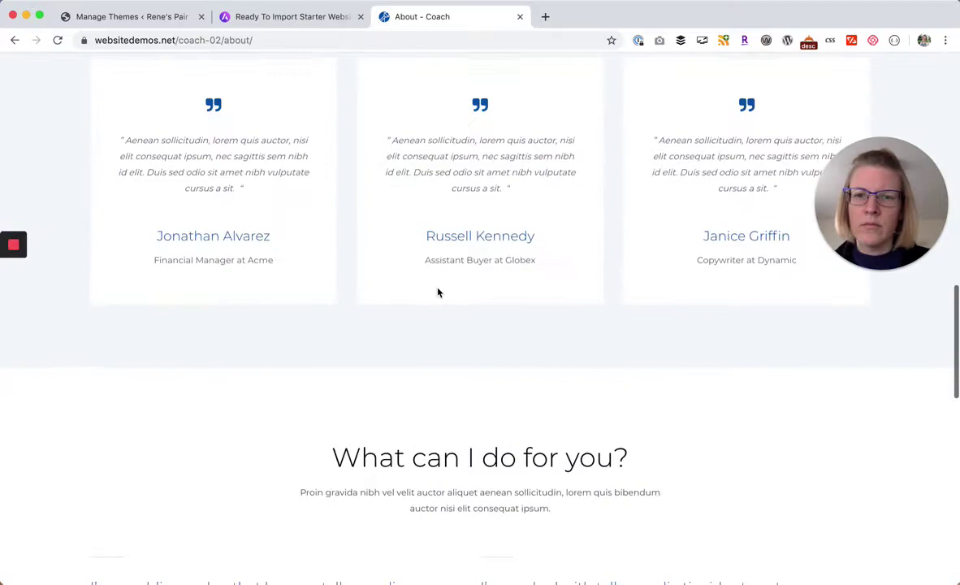
{"action": "scroll", "coordinate": [439, 292], "scroll_direction": "up", "scroll_amount": 3}
{"action": "scroll", "coordinate": [396, 365], "scroll_direction": "down", "scroll_amount": 5}
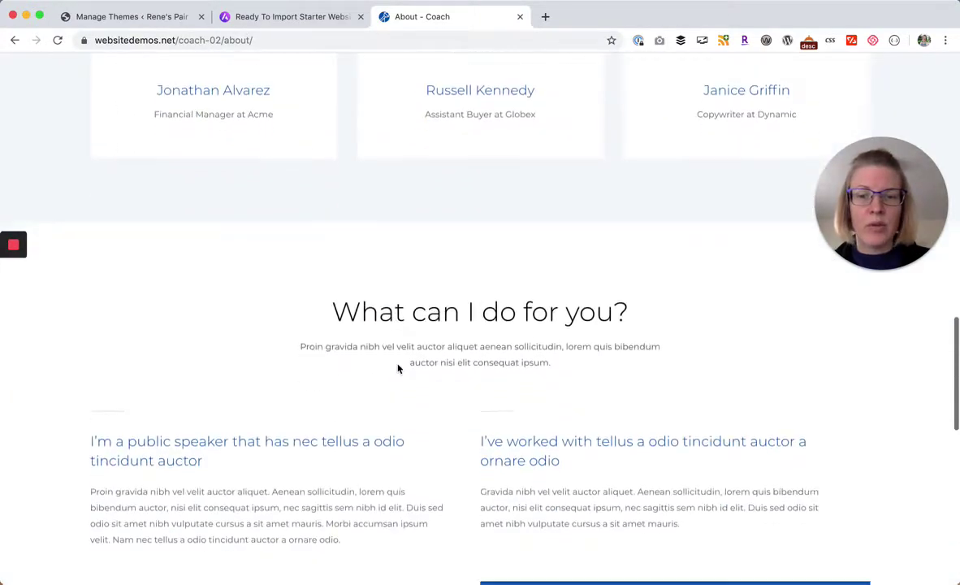
{"action": "scroll", "coordinate": [397, 368], "scroll_direction": "down", "scroll_amount": 5}
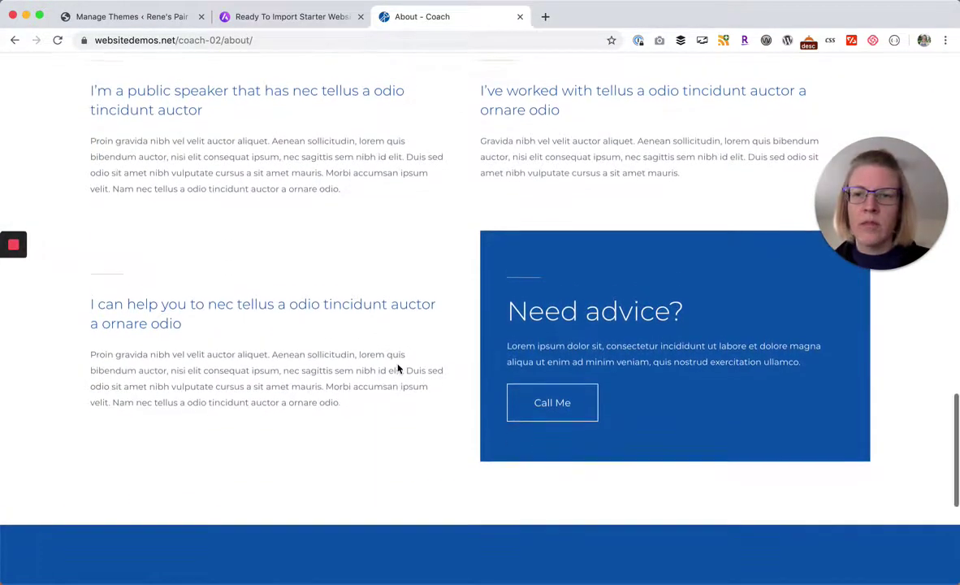
{"action": "scroll", "coordinate": [369, 302], "scroll_direction": "up", "scroll_amount": 20}
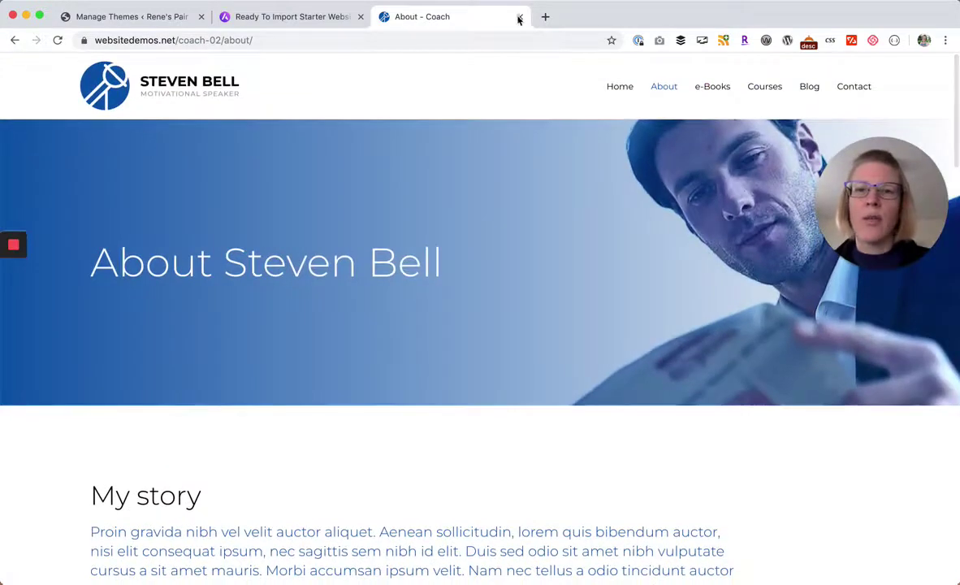
{"action": "left_click", "coordinate": [520, 17]}
Scroll the gallery to Outdoor Adventure, then return to the WordPress Manage Themes tab
{"action": "scroll", "coordinate": [480, 180], "scroll_direction": "up", "scroll_amount": 9}
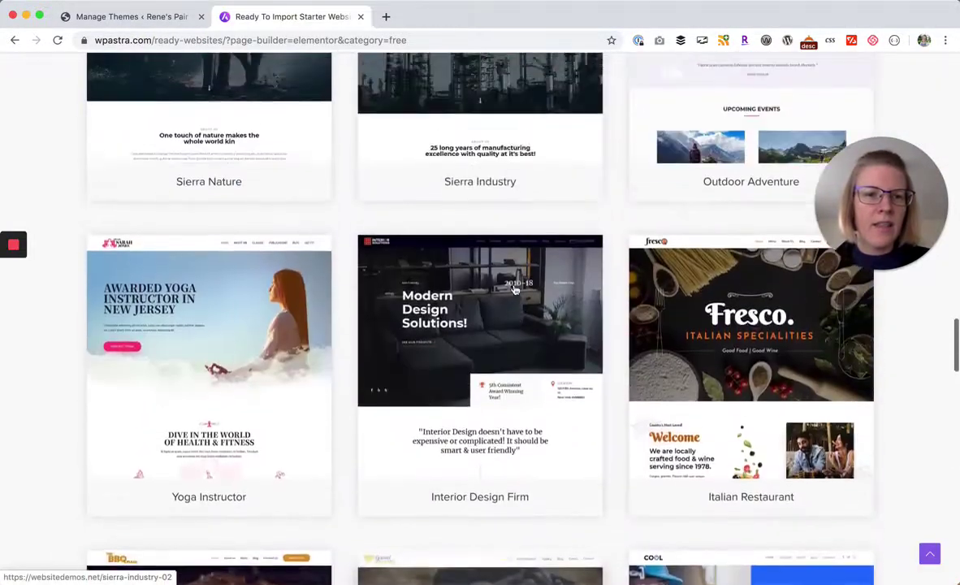
{"action": "scroll", "coordinate": [515, 290], "scroll_direction": "up", "scroll_amount": 6}
{"action": "scroll", "coordinate": [651, 244], "scroll_direction": "down", "scroll_amount": 2}
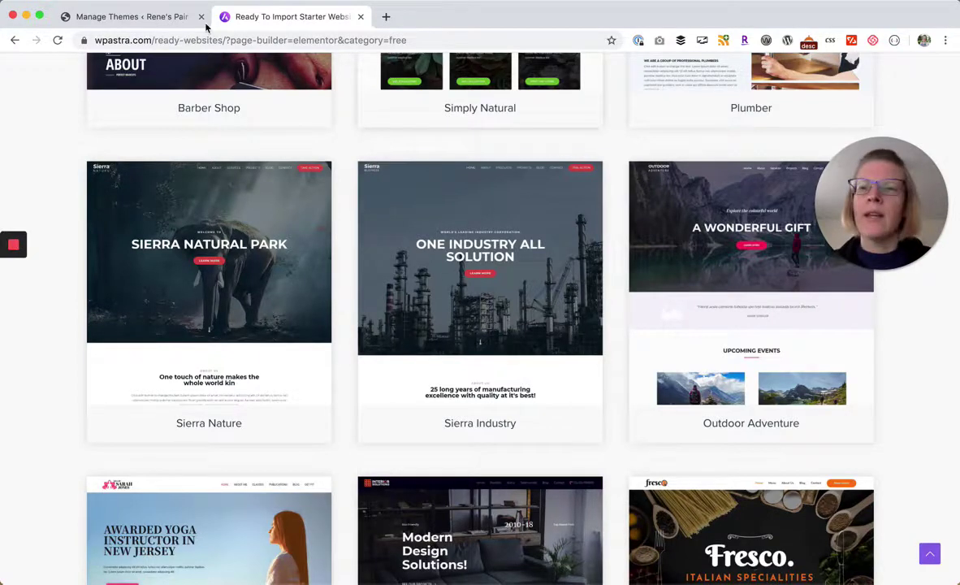
{"action": "left_click", "coordinate": [169, 17]}
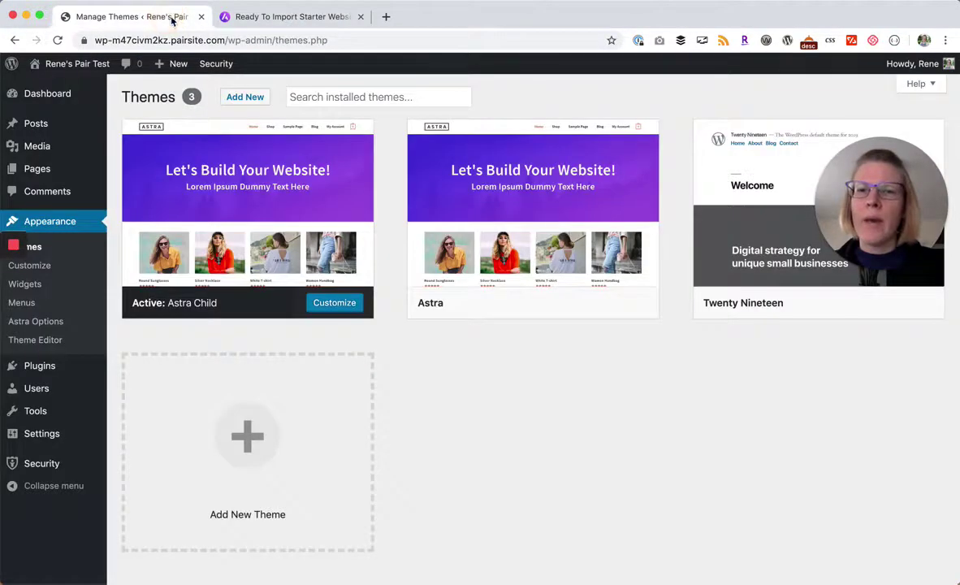
From Astra Options, install the starter sites importer plugin
{"action": "left_click", "coordinate": [41, 322]}
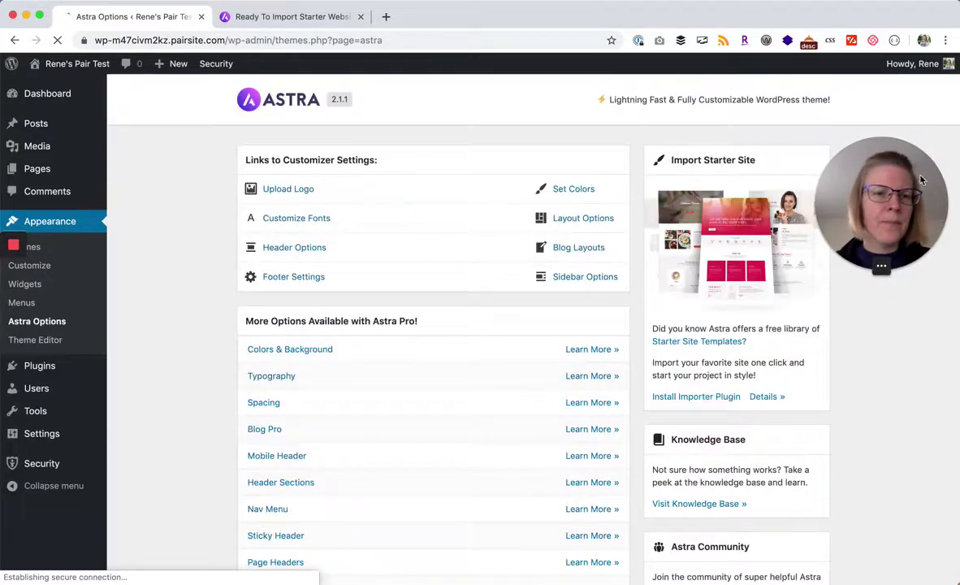
{"action": "left_click", "coordinate": [676, 398]}
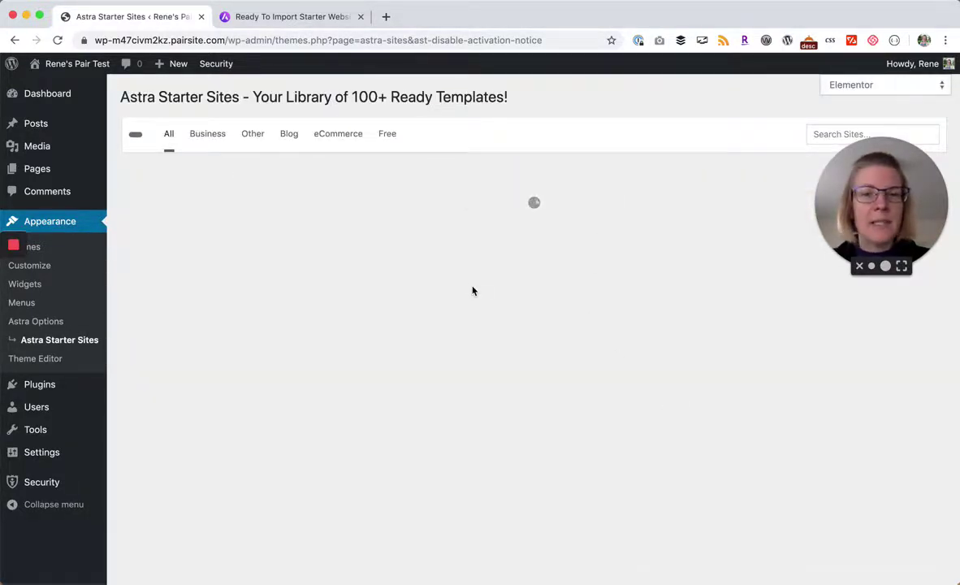
Filter the Starter Sites library to Free and scroll the templates down to Outdoor Adventure
{"action": "left_click", "coordinate": [390, 134]}
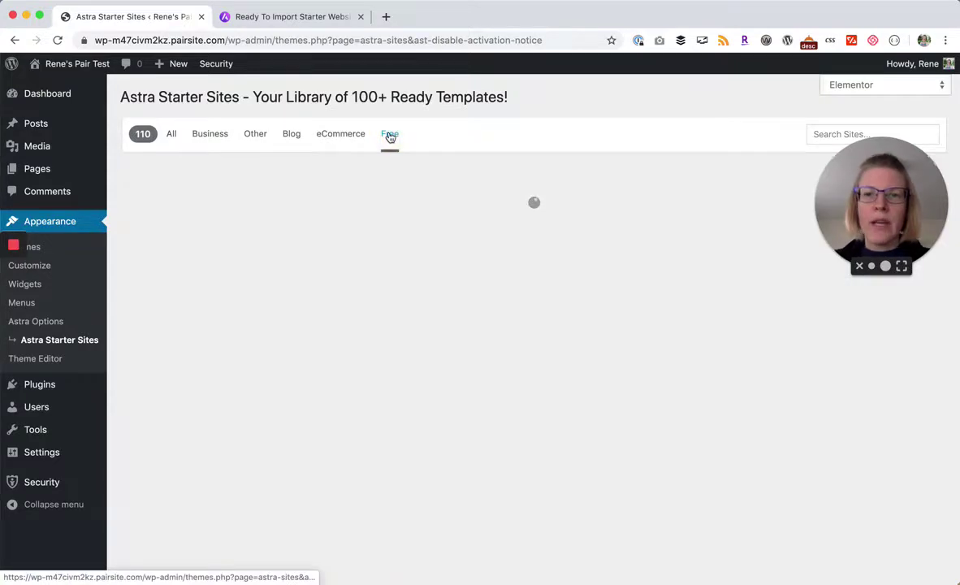
{"action": "left_click", "coordinate": [323, 23]}
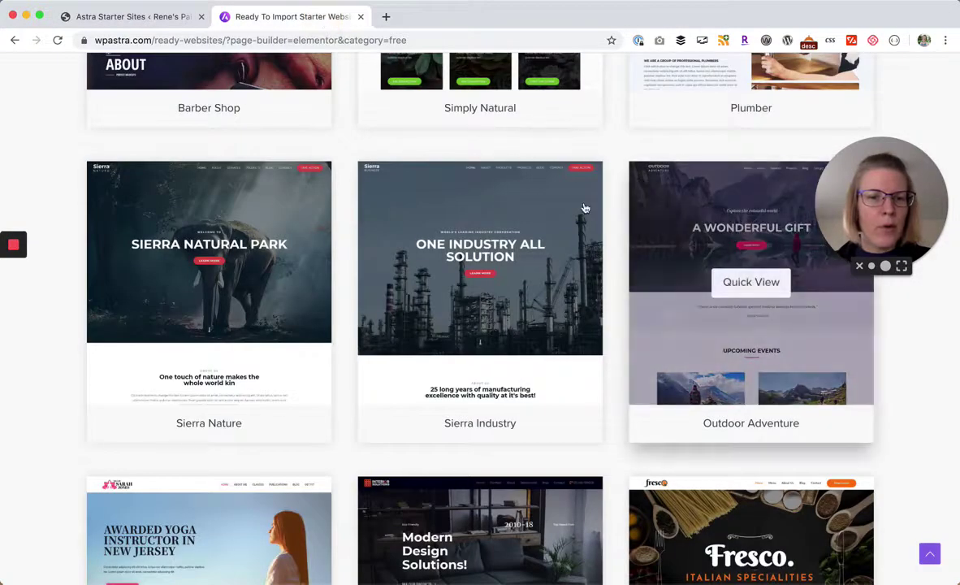
{"action": "left_click", "coordinate": [134, 18]}
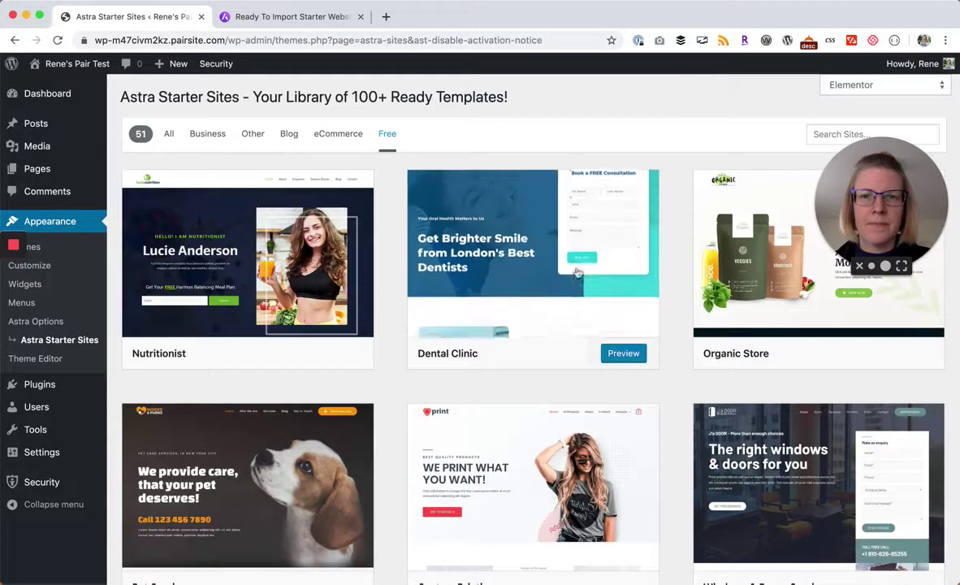
{"action": "scroll", "coordinate": [578, 273], "scroll_direction": "down", "scroll_amount": 5}
{"action": "scroll", "coordinate": [577, 273], "scroll_direction": "down", "scroll_amount": 5}
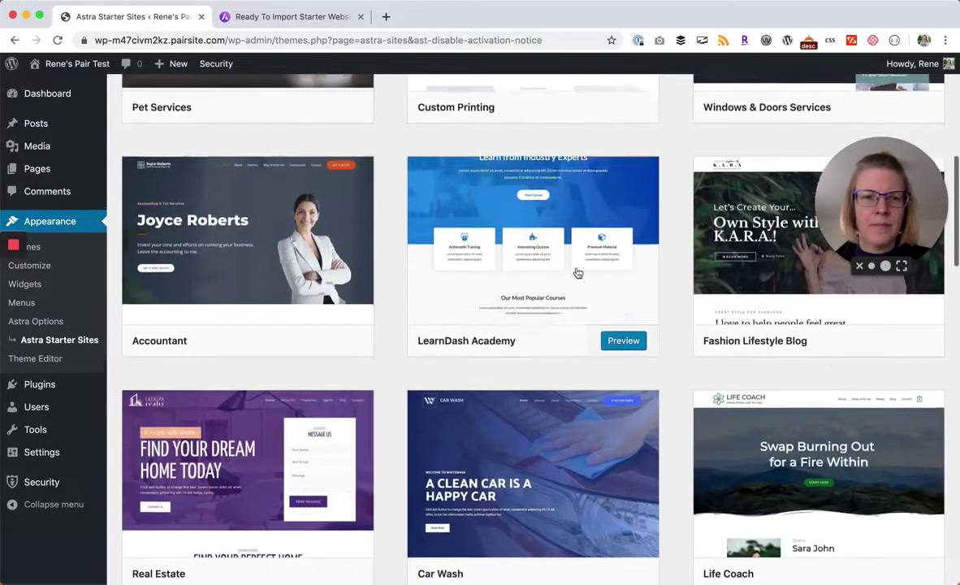
{"action": "scroll", "coordinate": [680, 341], "scroll_direction": "down", "scroll_amount": 1}
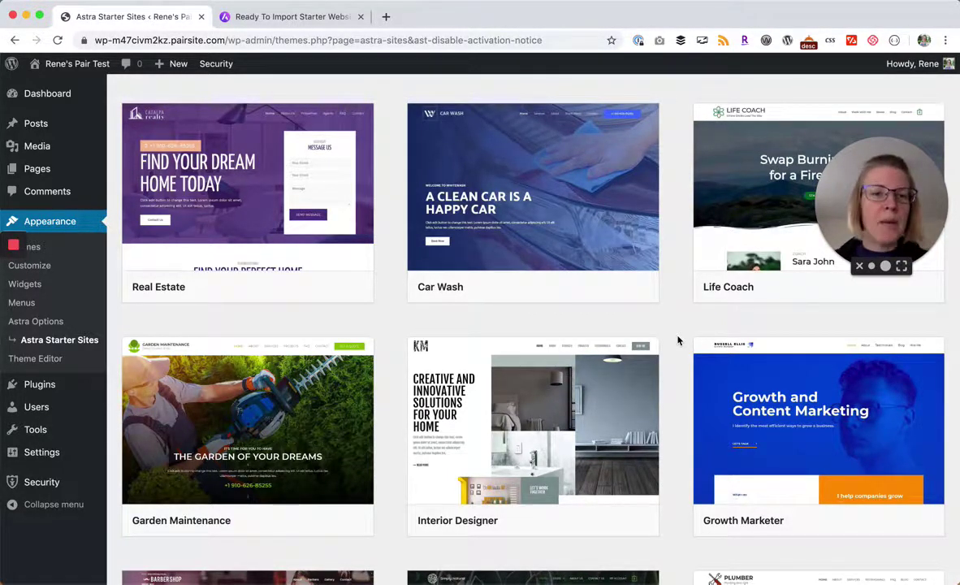
{"action": "scroll", "coordinate": [679, 341], "scroll_direction": "down", "scroll_amount": 10}
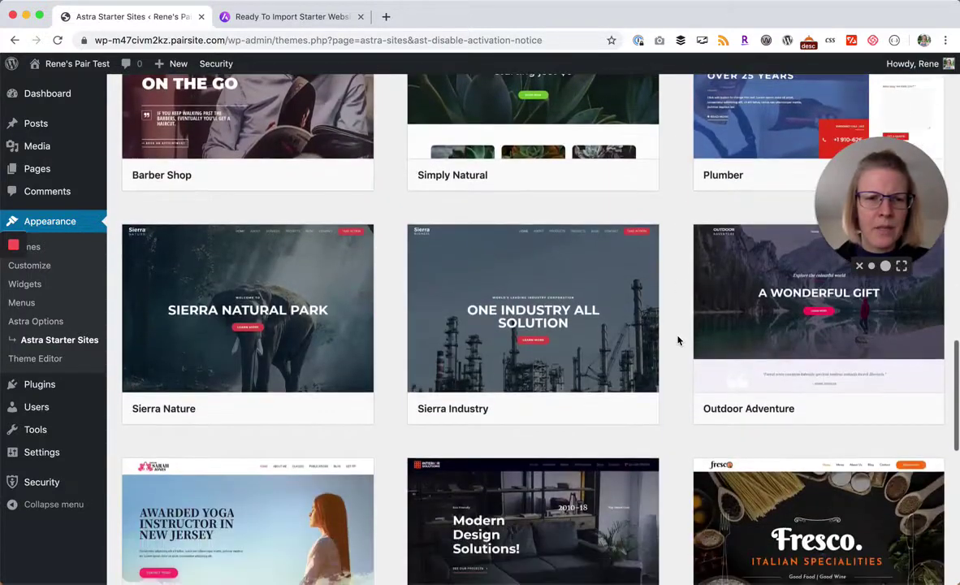
{"action": "scroll", "coordinate": [679, 341], "scroll_direction": "down", "scroll_amount": 2}
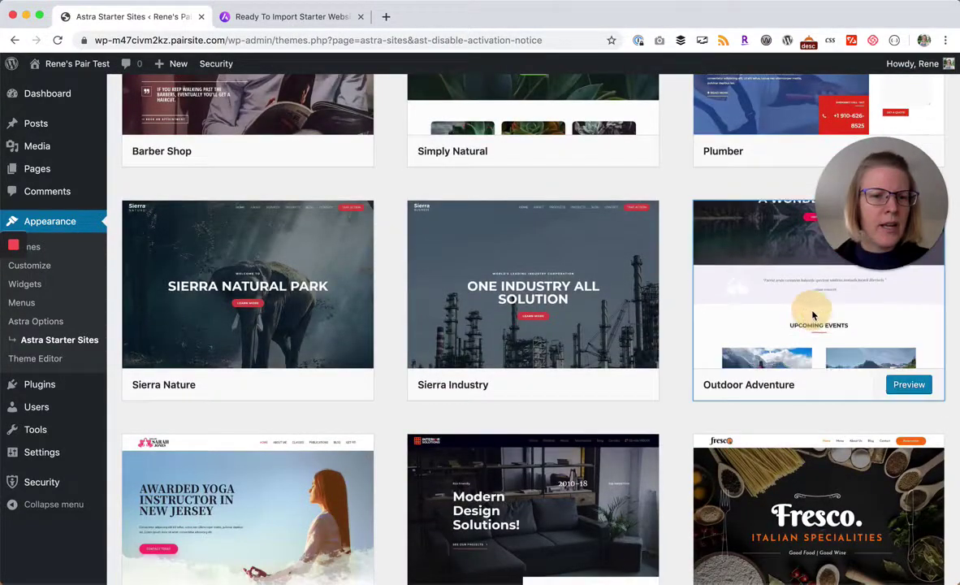
Import the Outdoor Adventure template with 'Delete Previously Imported Site' ticked
{"action": "left_click", "coordinate": [813, 315]}
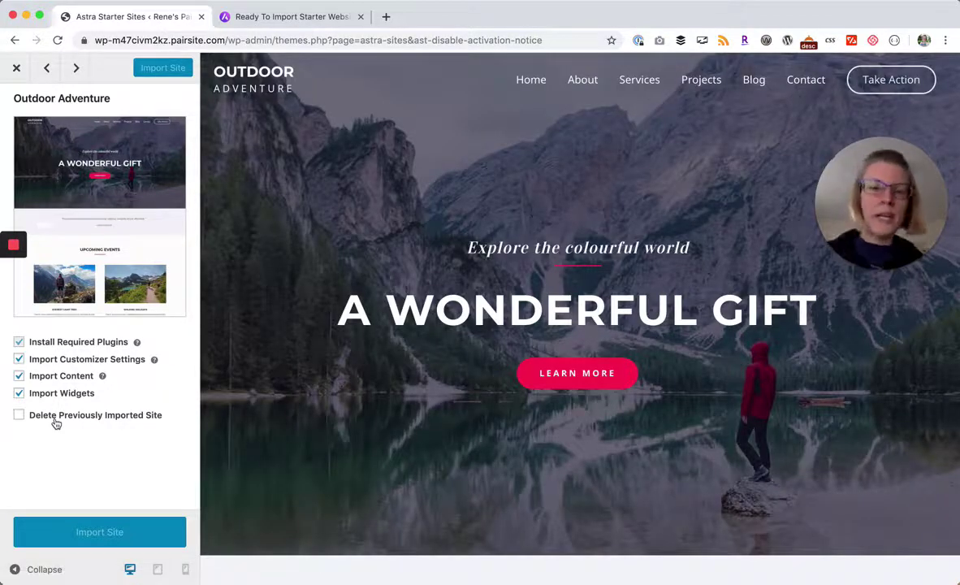
{"action": "left_click", "coordinate": [19, 415]}
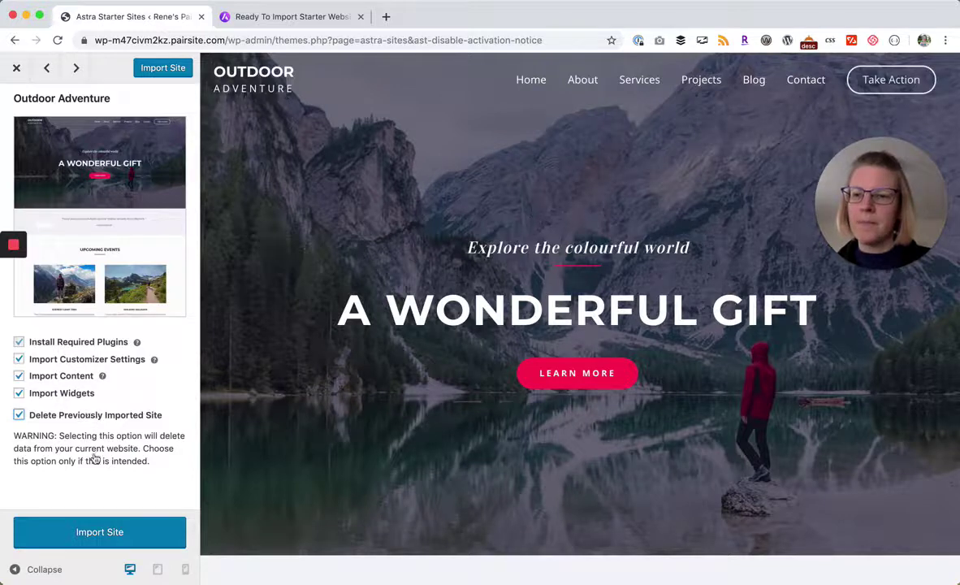
{"action": "left_click", "coordinate": [99, 535]}
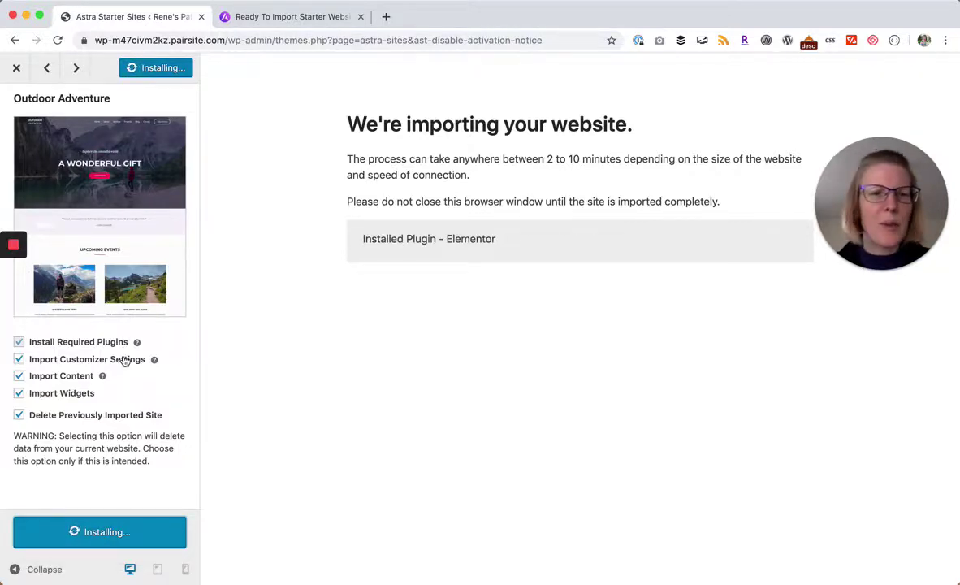
{"action": "mouse_move", "coordinate": [13, 272]}
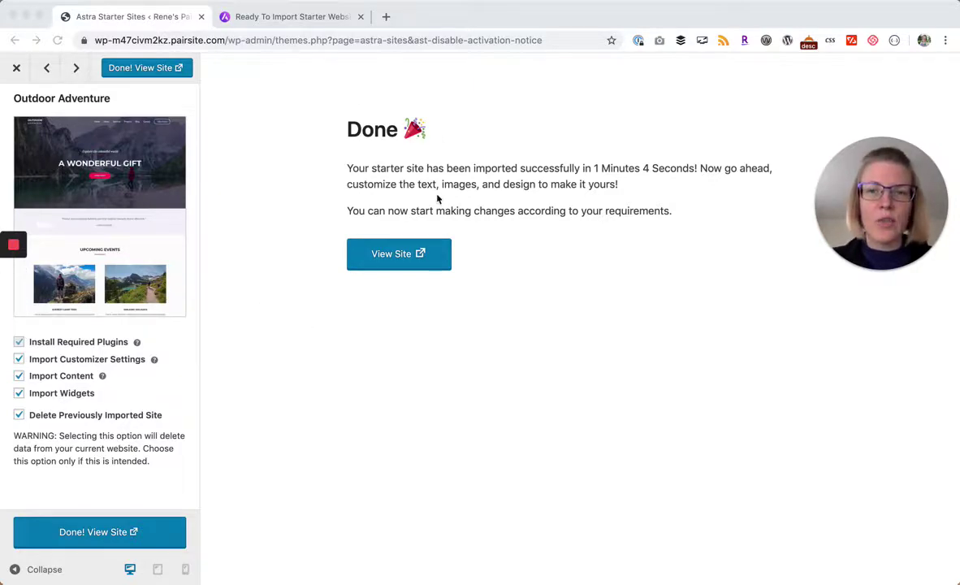
View the newly imported Outdoor Adventure home page and scroll through its sections
{"action": "left_click", "coordinate": [392, 256]}
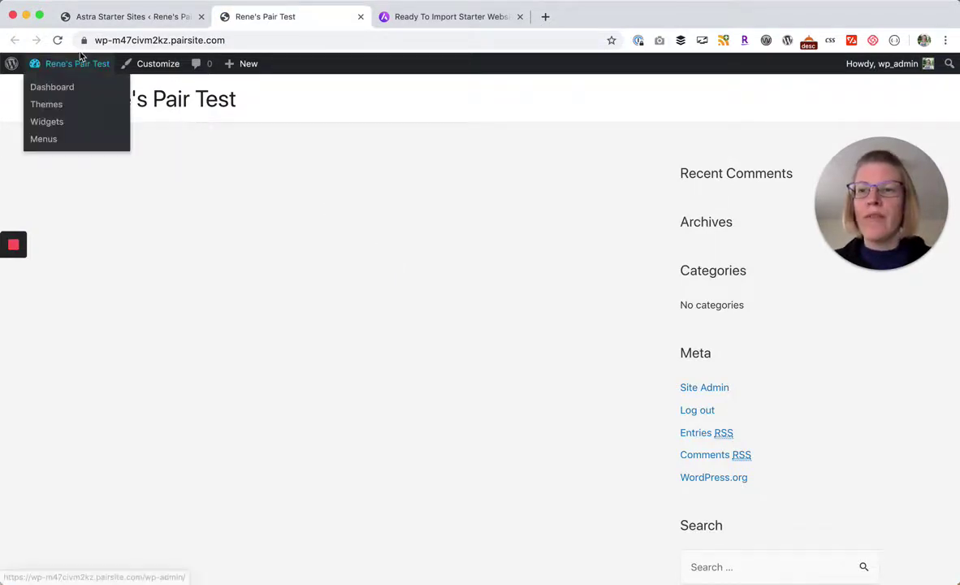
{"action": "left_click", "coordinate": [59, 41]}
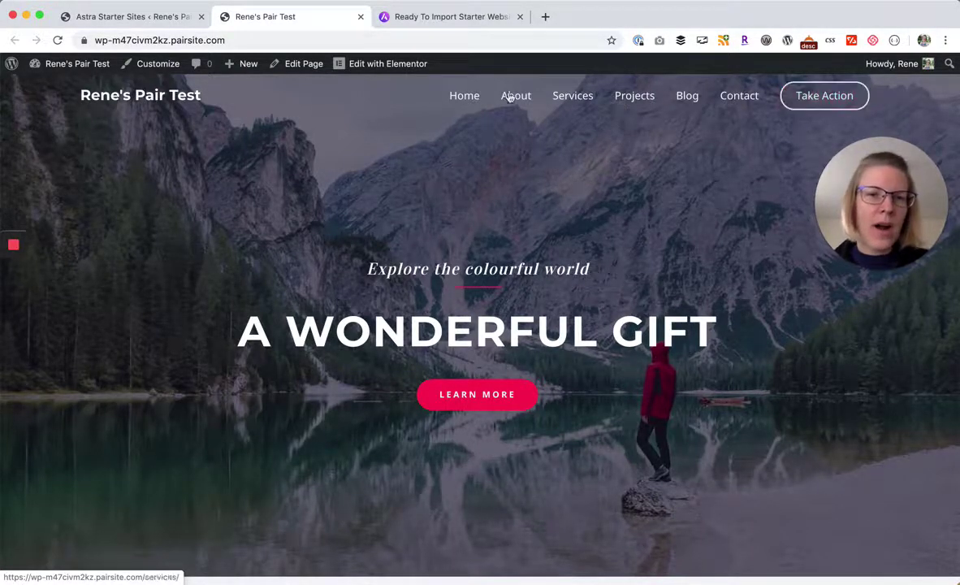
{"action": "scroll", "coordinate": [484, 182], "scroll_direction": "down", "scroll_amount": 3}
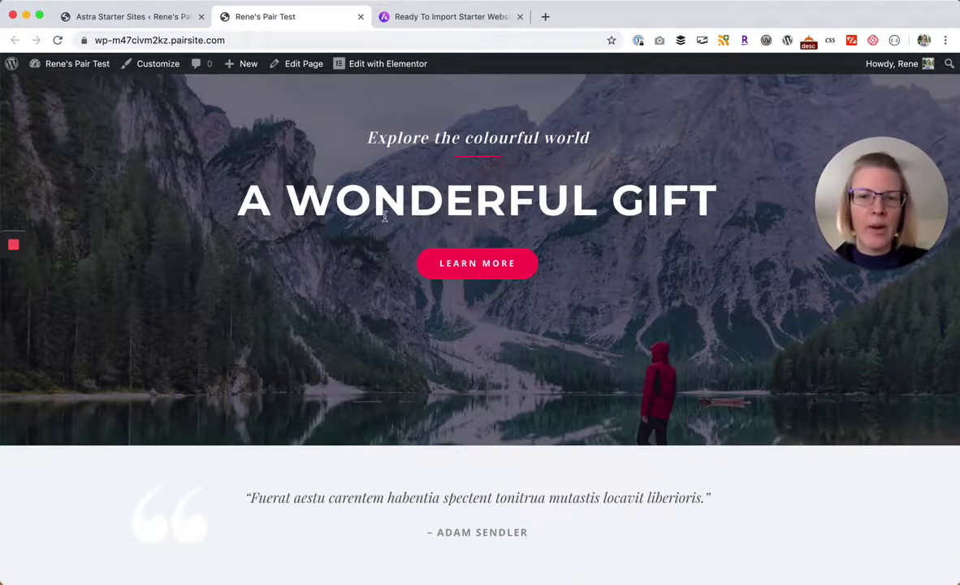
{"action": "scroll", "coordinate": [344, 293], "scroll_direction": "down", "scroll_amount": 5}
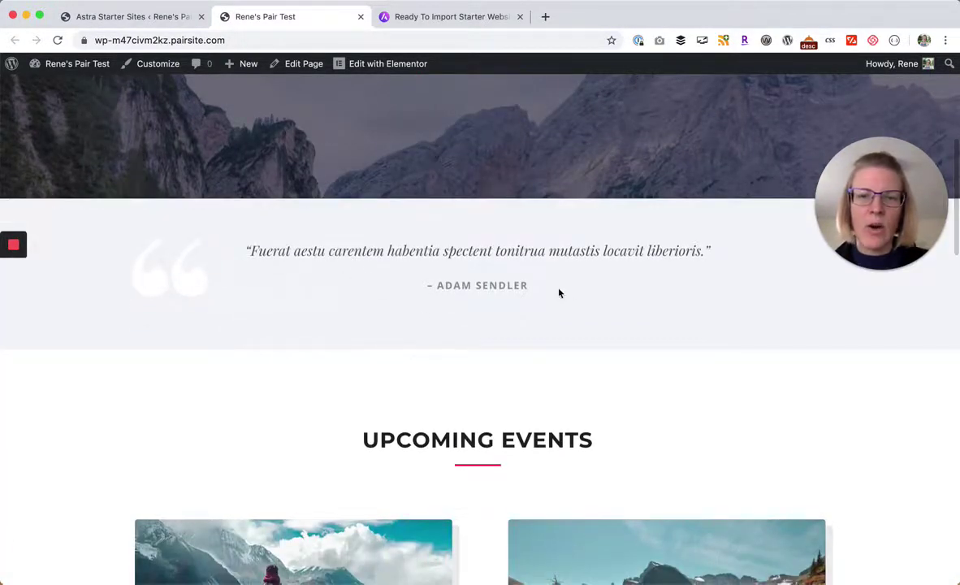
{"action": "scroll", "coordinate": [572, 286], "scroll_direction": "down", "scroll_amount": 5}
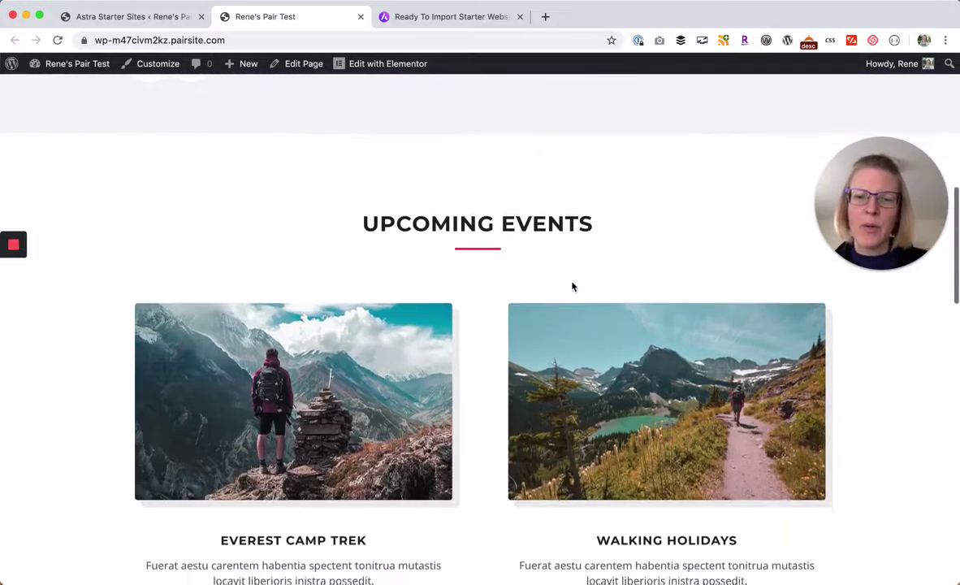
{"action": "scroll", "coordinate": [583, 363], "scroll_direction": "down", "scroll_amount": 10}
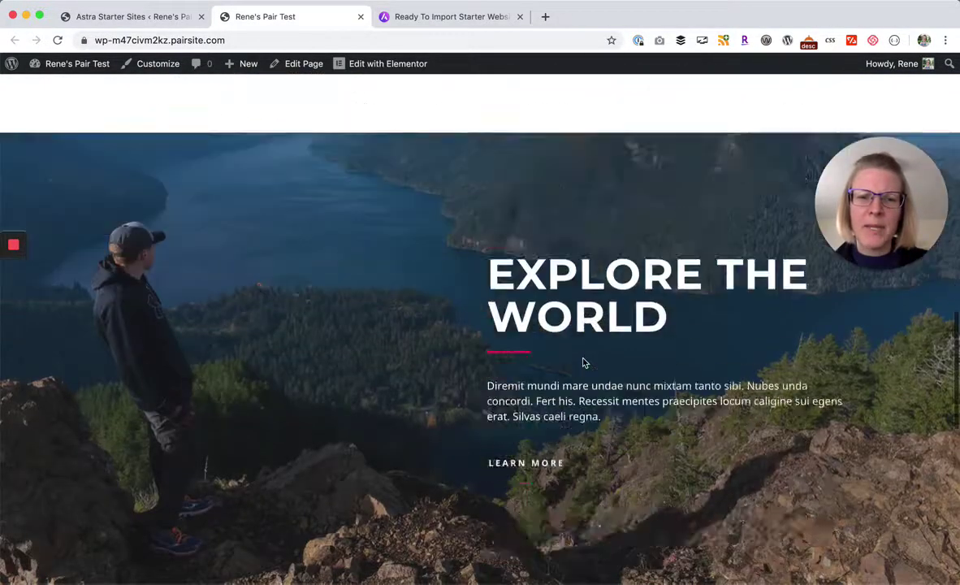
{"action": "scroll", "coordinate": [237, 260], "scroll_direction": "up", "scroll_amount": 1}
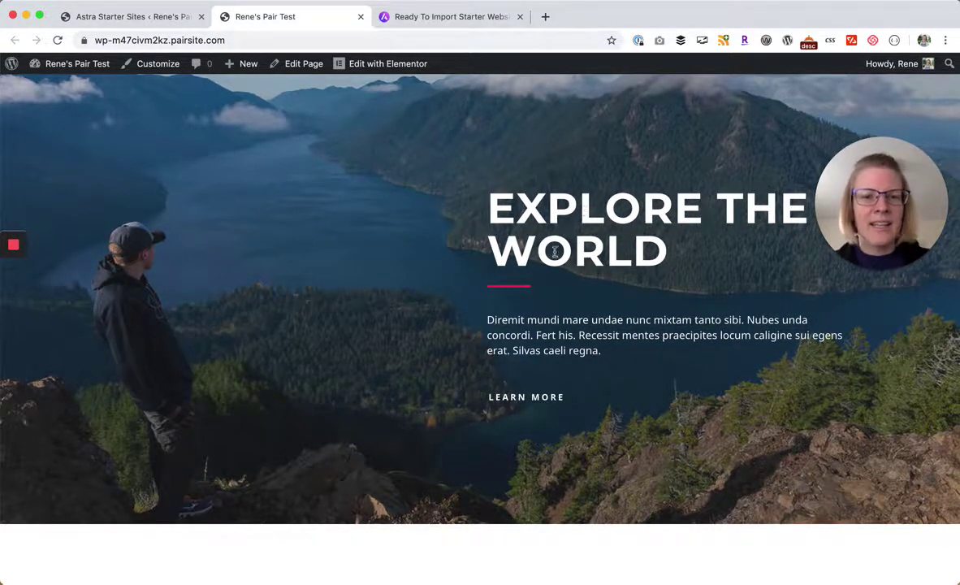
{"action": "scroll", "coordinate": [574, 404], "scroll_direction": "down", "scroll_amount": 10}
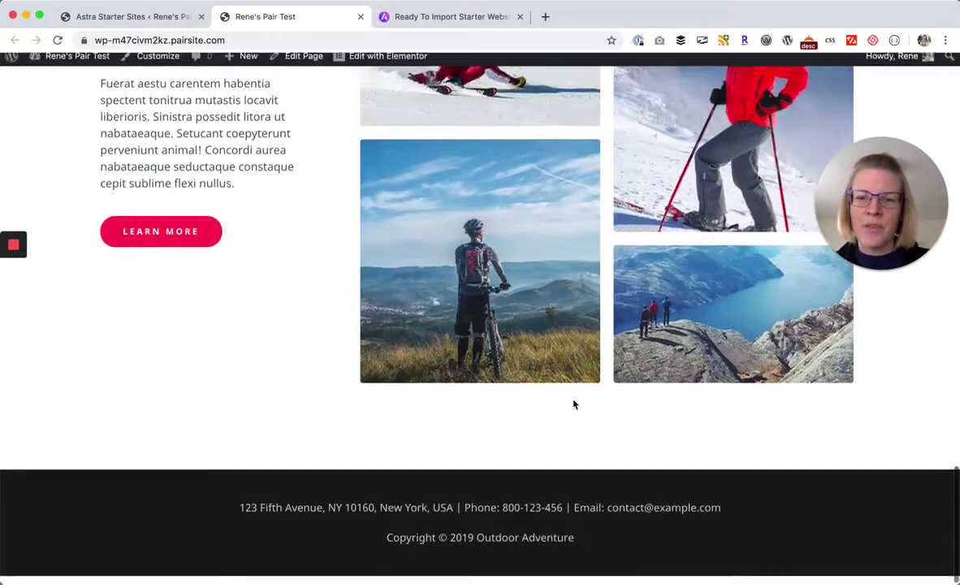
{"action": "scroll", "coordinate": [573, 404], "scroll_direction": "up", "scroll_amount": 20}
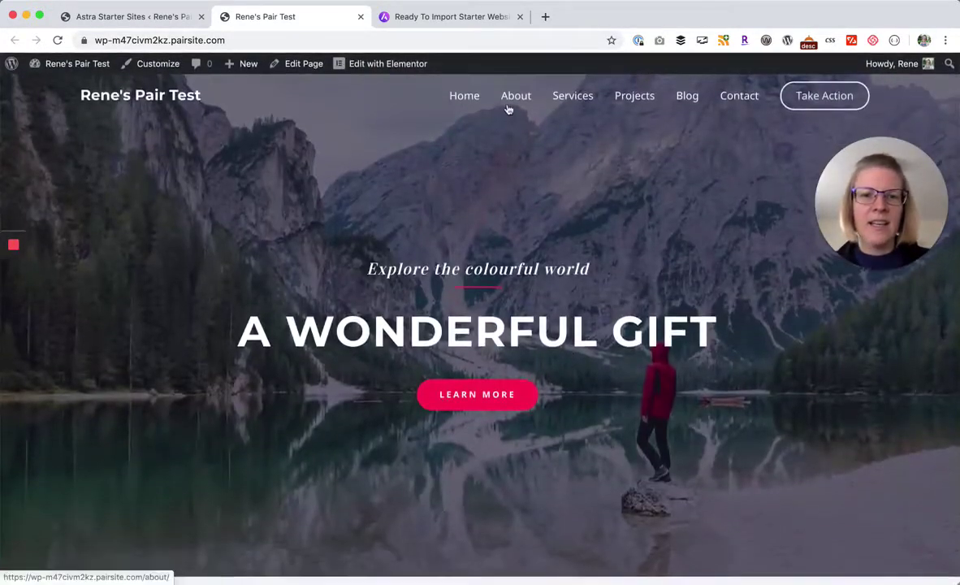
Open the About page (WHO WE ARE?) and scroll down to the core values and back
{"action": "left_click", "coordinate": [516, 95]}
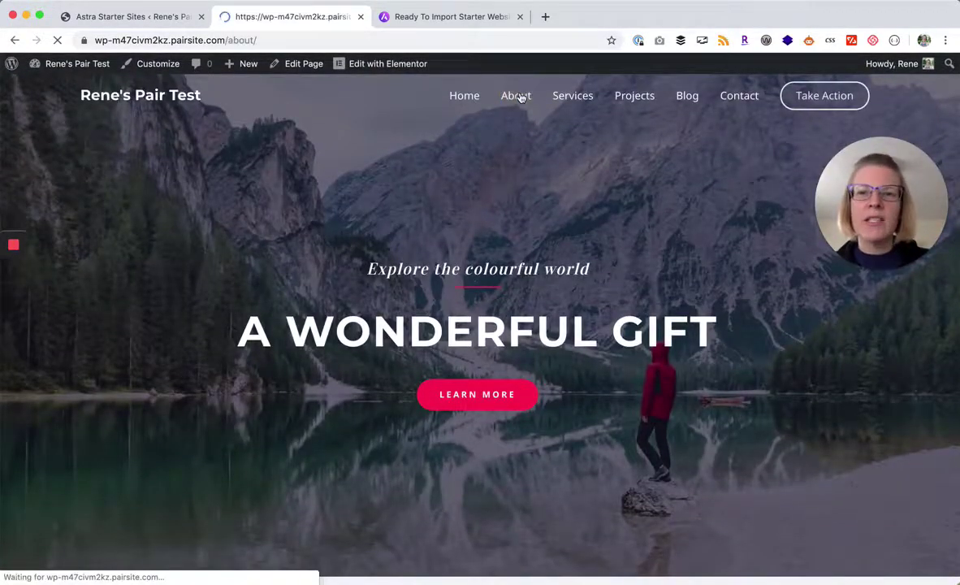
{"action": "scroll", "coordinate": [192, 341], "scroll_direction": "down", "scroll_amount": 8}
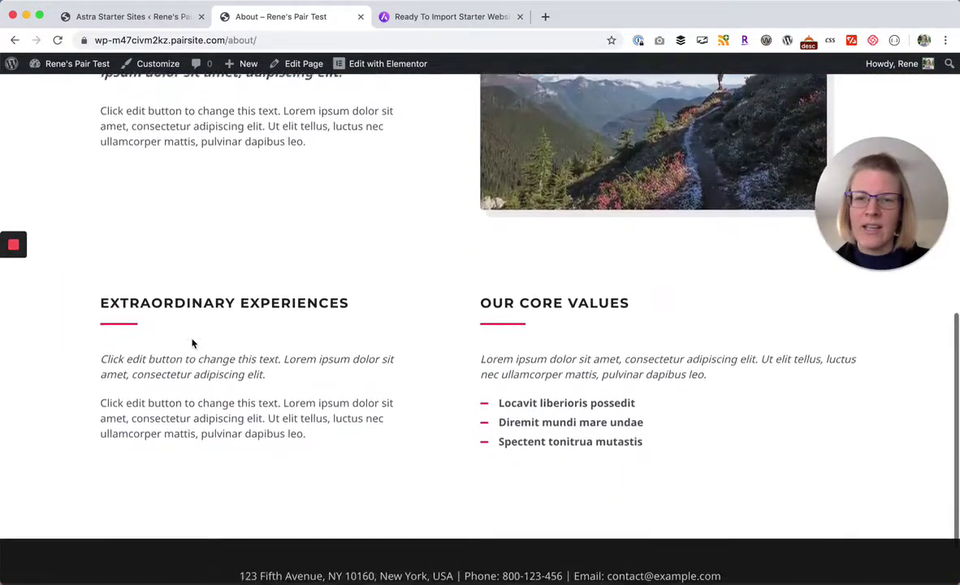
{"action": "scroll", "coordinate": [193, 339], "scroll_direction": "up", "scroll_amount": 8}
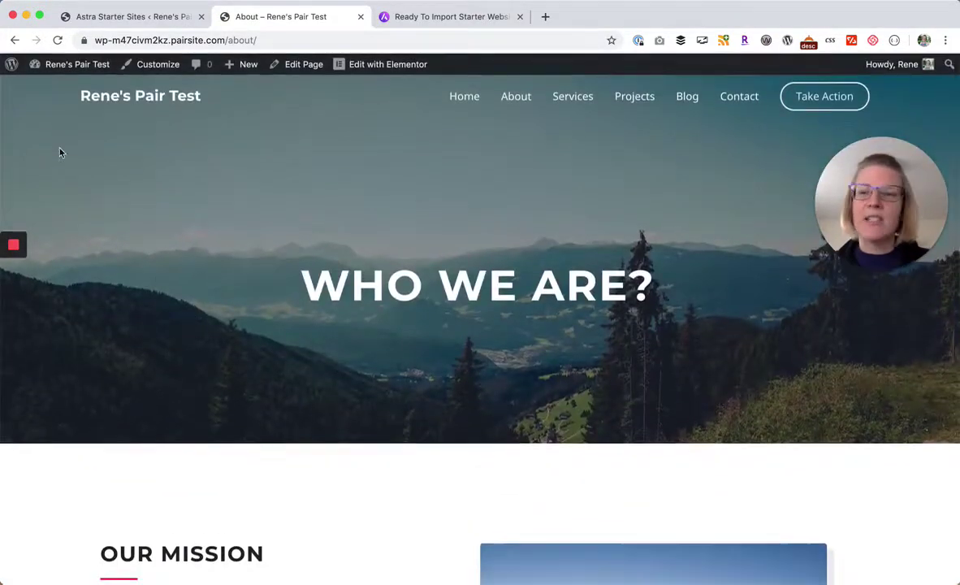
Go to the admin Dashboard and browse the imported outdoor photos in the Media Library
{"action": "mouse_move", "coordinate": [71, 65]}
{"action": "left_click", "coordinate": [58, 88]}
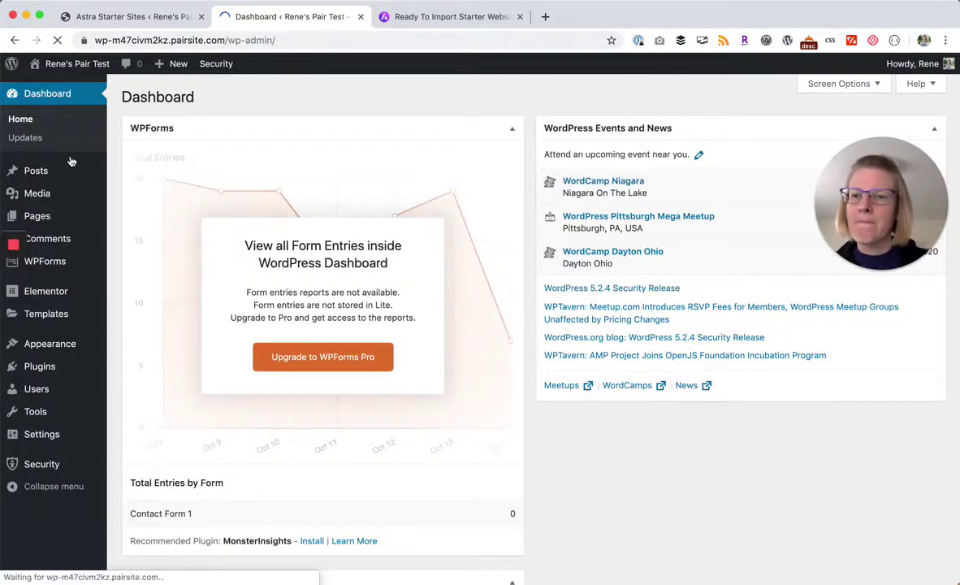
{"action": "left_click", "coordinate": [37, 194]}
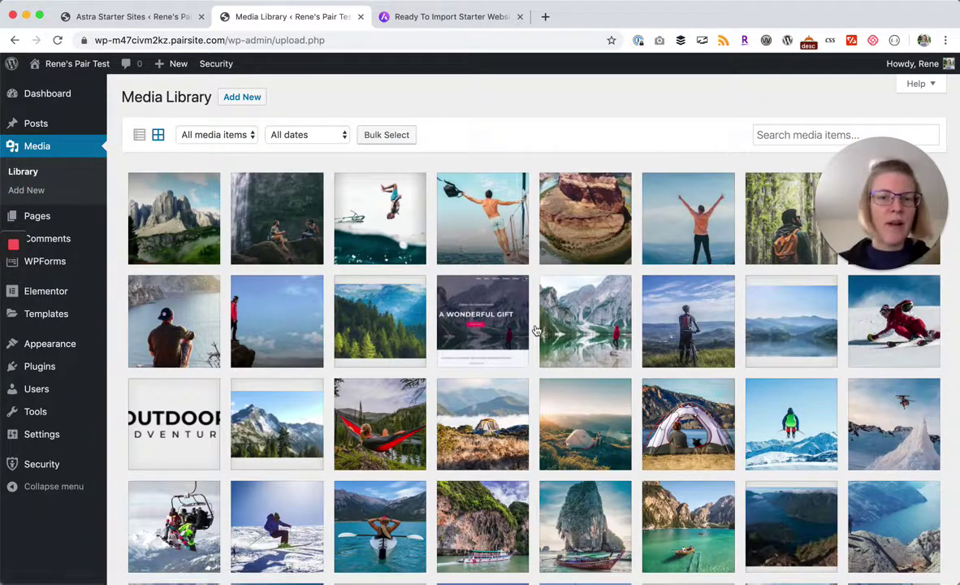
{"action": "scroll", "coordinate": [537, 330], "scroll_direction": "down", "scroll_amount": 5}
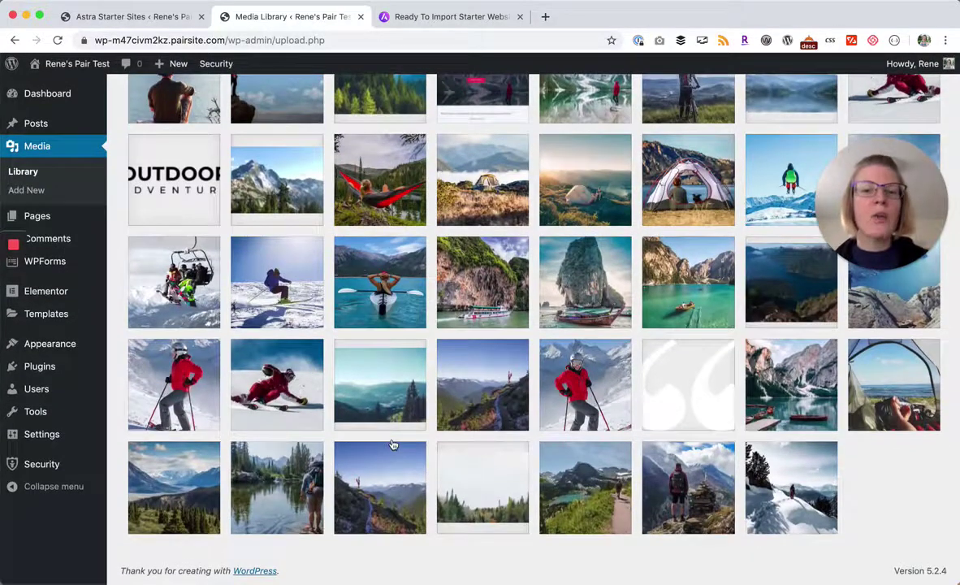
{"action": "scroll", "coordinate": [392, 444], "scroll_direction": "up", "scroll_amount": 5}
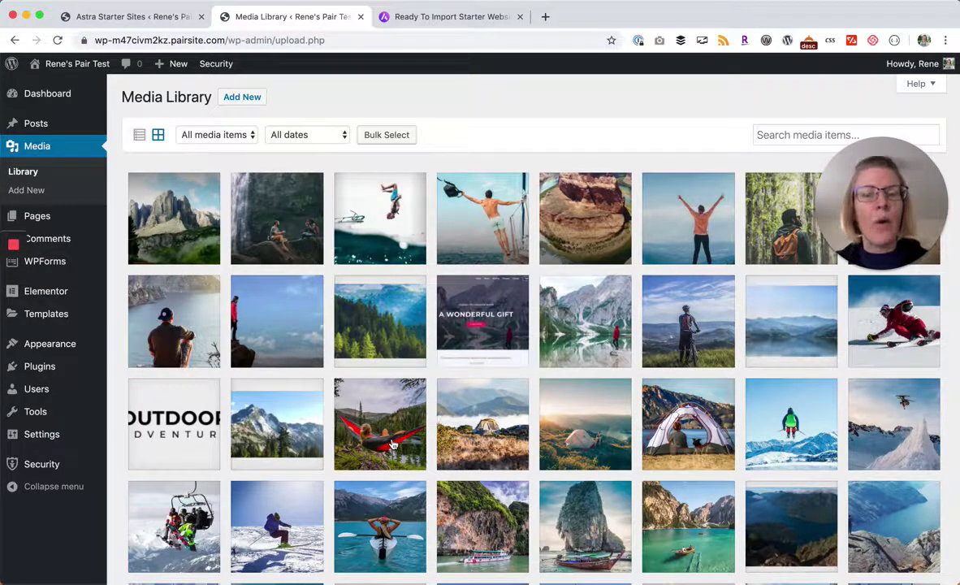
{"action": "left_click_drag", "start_coordinate": [914, 202], "coordinate": [669, 69]}
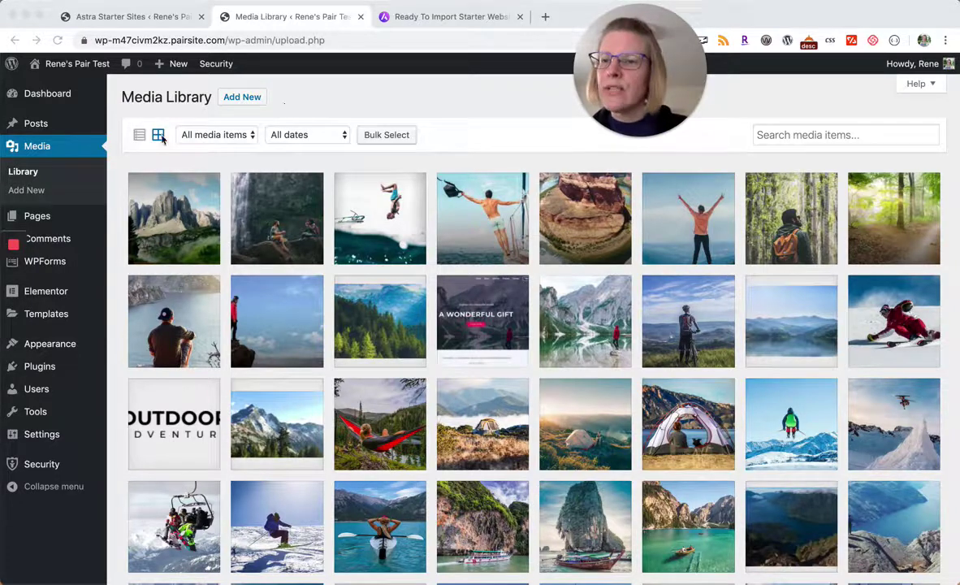
{"action": "left_click", "coordinate": [39, 128]}
From the Posts list, open Awesome Place To Feel Dolores Eos in a new tab
{"action": "left_click", "coordinate": [35, 128]}
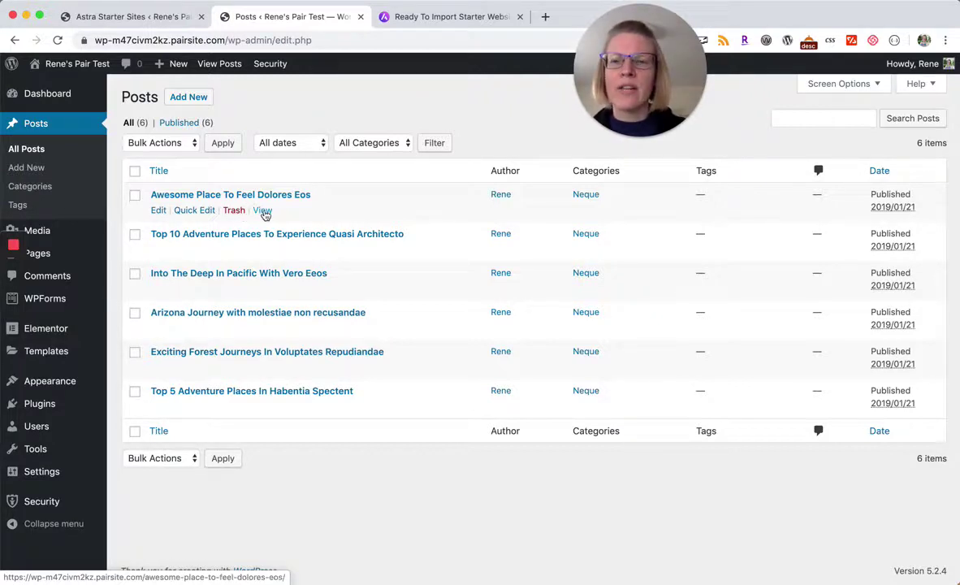
{"action": "right_click", "coordinate": [262, 212]}
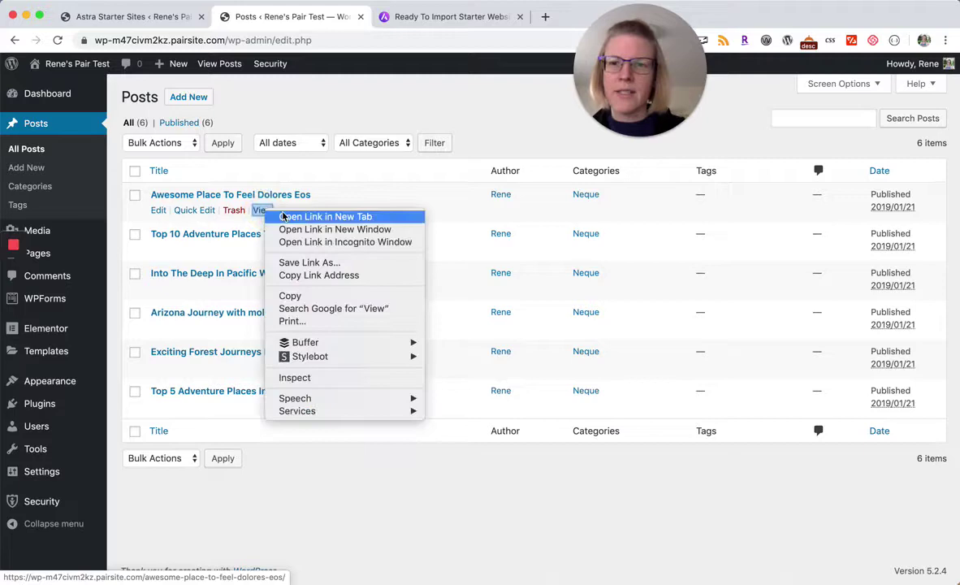
{"action": "left_click", "coordinate": [280, 215]}
{"action": "left_click", "coordinate": [407, 15]}
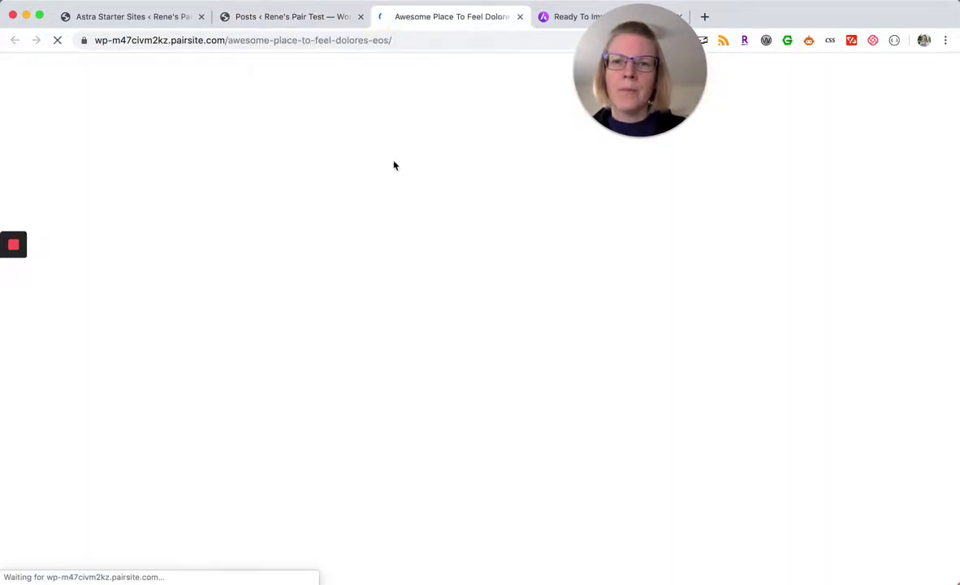
Scroll through the live post, then return to the Posts list tab
{"action": "scroll", "coordinate": [252, 310], "scroll_direction": "down", "scroll_amount": 4}
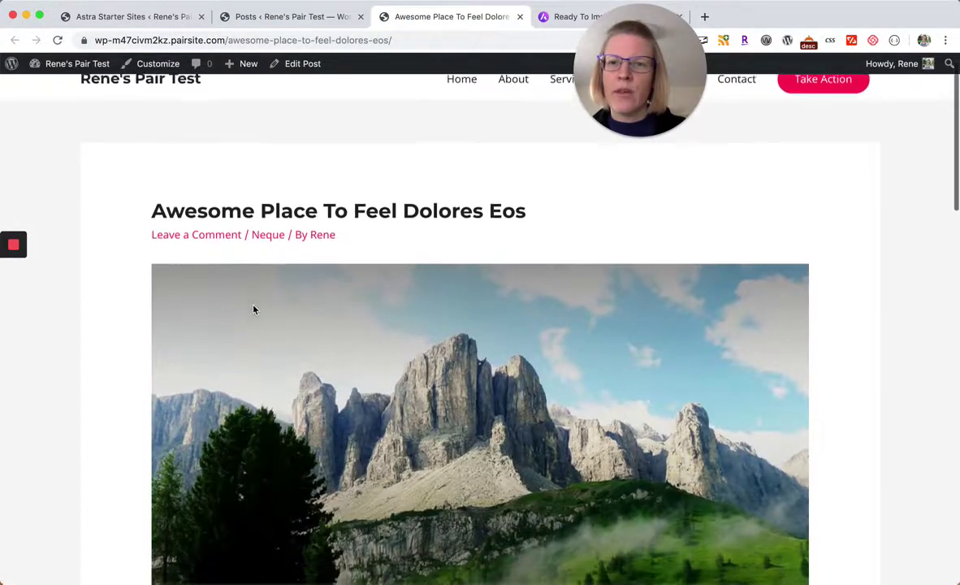
{"action": "scroll", "coordinate": [252, 311], "scroll_direction": "down", "scroll_amount": 10}
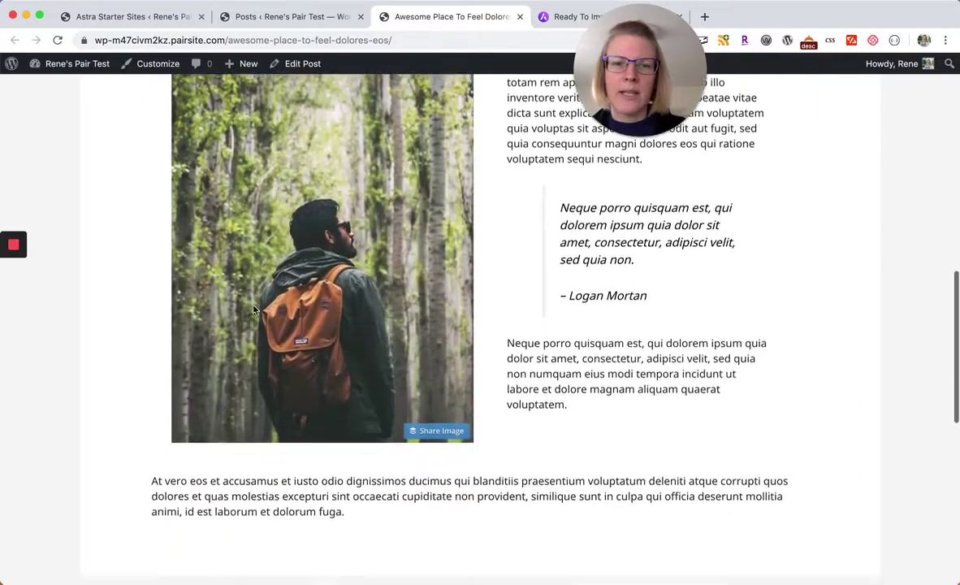
{"action": "scroll", "coordinate": [252, 310], "scroll_direction": "down", "scroll_amount": 5}
{"action": "scroll", "coordinate": [253, 310], "scroll_direction": "up", "scroll_amount": 20}
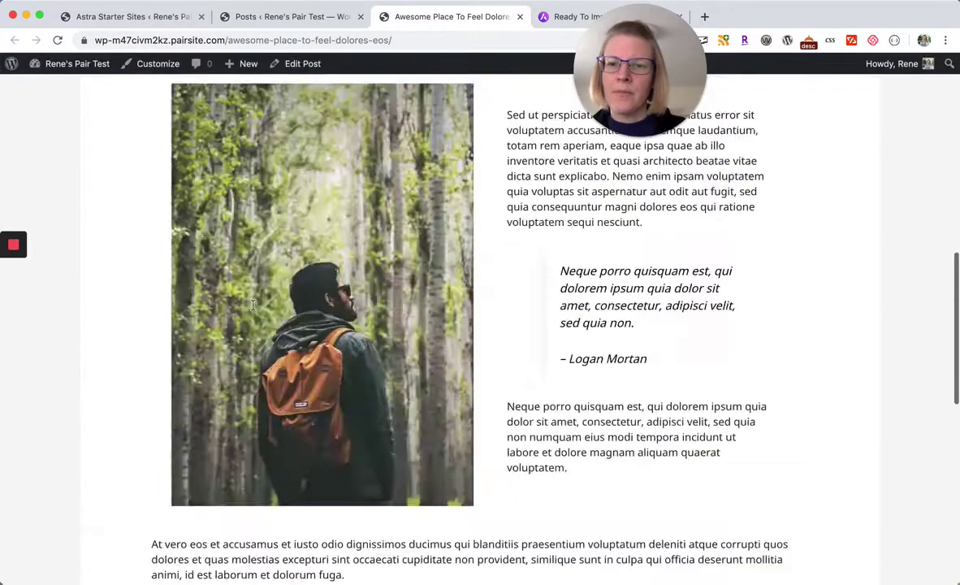
{"action": "scroll", "coordinate": [254, 309], "scroll_direction": "down", "scroll_amount": 1}
{"action": "scroll", "coordinate": [283, 365], "scroll_direction": "down", "scroll_amount": 5}
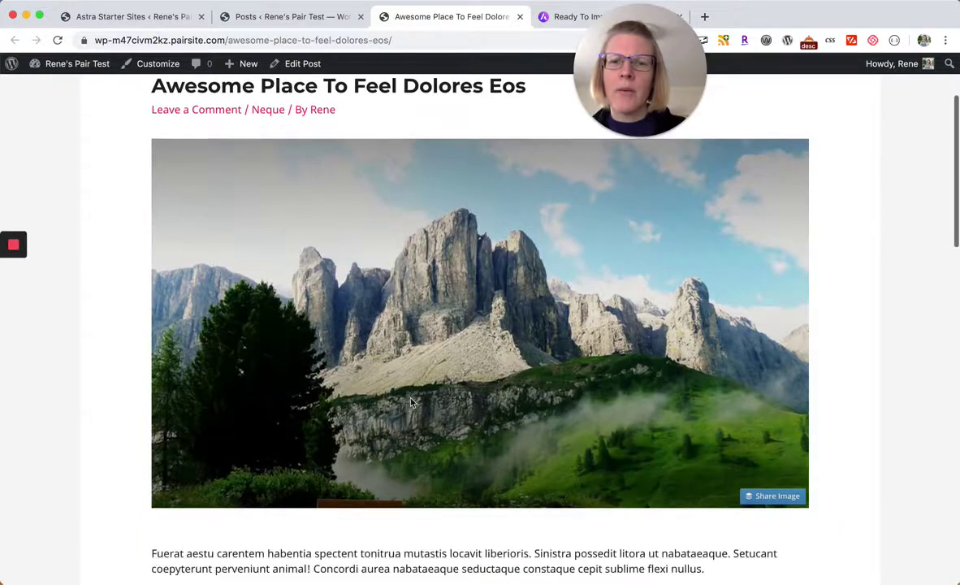
{"action": "scroll", "coordinate": [365, 297], "scroll_direction": "down", "scroll_amount": 10}
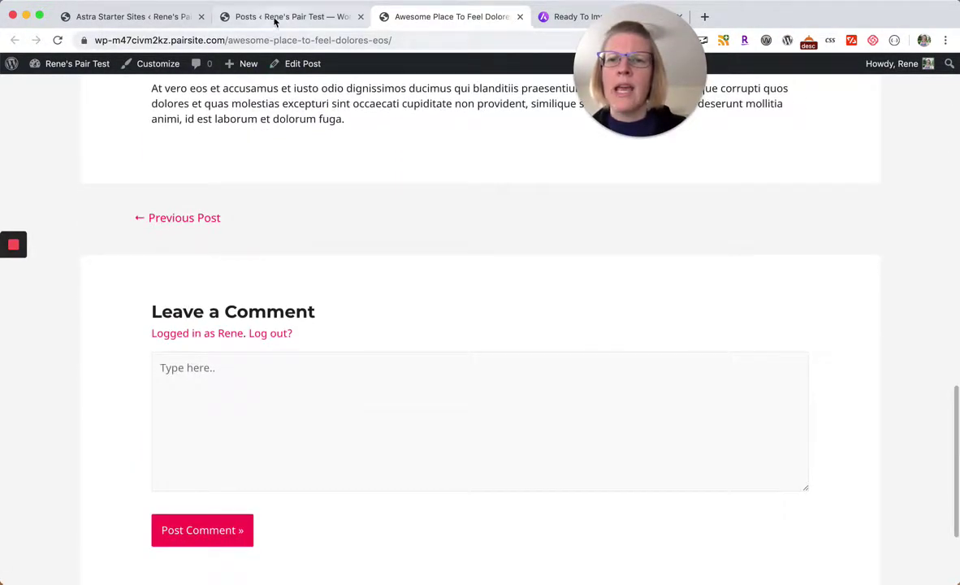
{"action": "left_click", "coordinate": [275, 19]}
Open Awesome Place To Feel Dolores Eos in the block editor, dismiss the tip, and select title and intro
{"action": "left_click", "coordinate": [157, 213]}
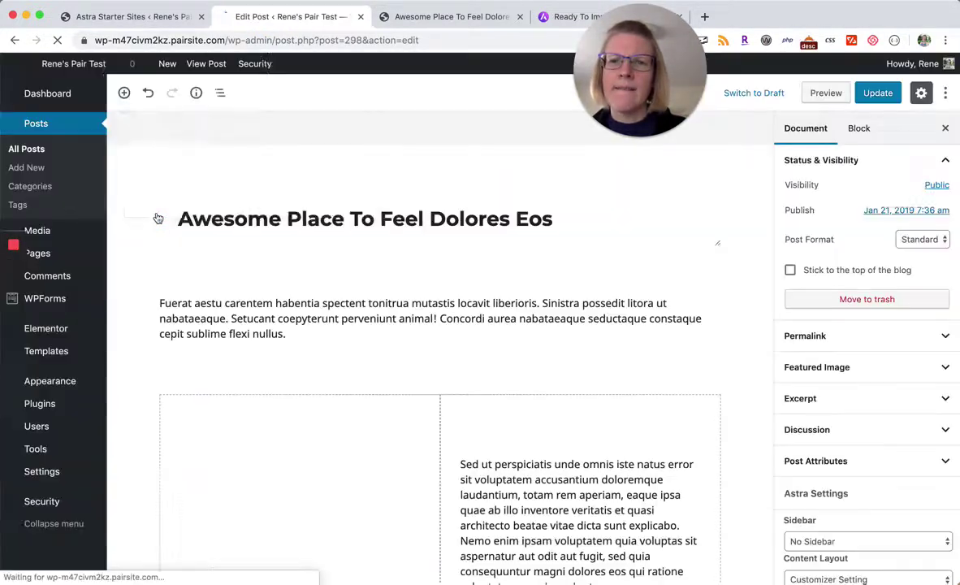
{"action": "left_click", "coordinate": [499, 219]}
{"action": "left_click", "coordinate": [410, 133]}
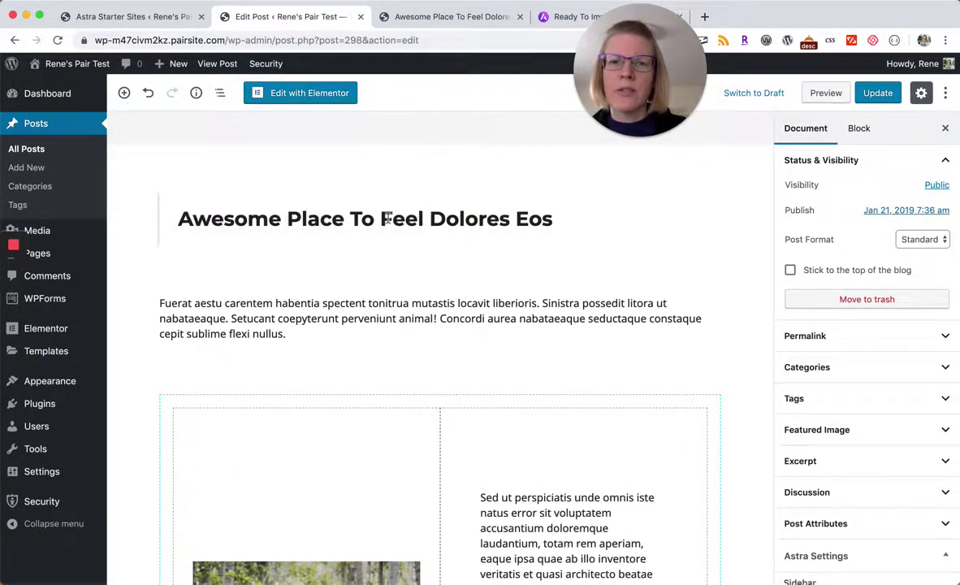
{"action": "left_click", "coordinate": [359, 207]}
{"action": "left_click", "coordinate": [297, 316]}
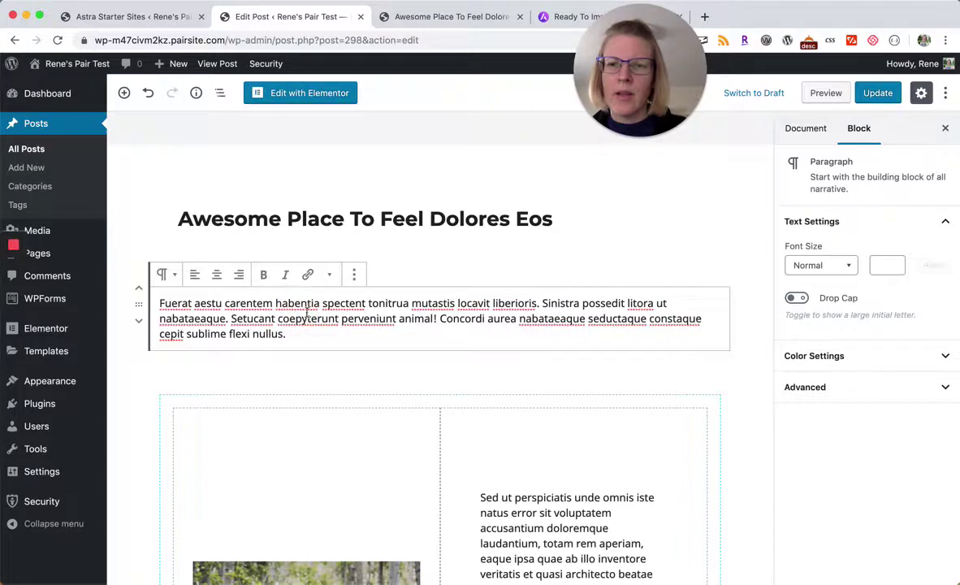
Inspect the forest image column, quote and final paragraph blocks, then head back to All Posts
{"action": "scroll", "coordinate": [306, 316], "scroll_direction": "down", "scroll_amount": 4}
{"action": "left_click", "coordinate": [356, 298]}
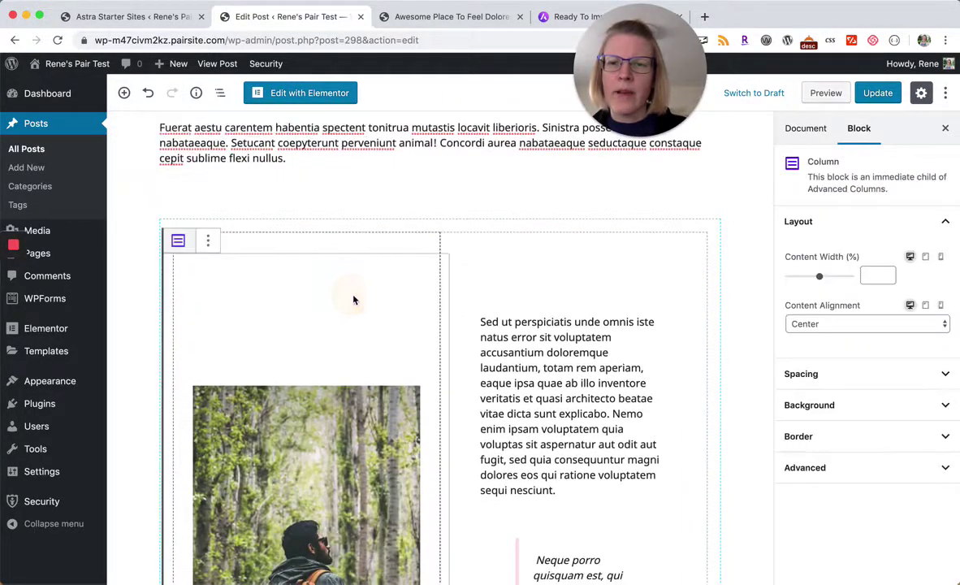
{"action": "scroll", "coordinate": [472, 398], "scroll_direction": "down", "scroll_amount": 7}
{"action": "left_click", "coordinate": [474, 390]}
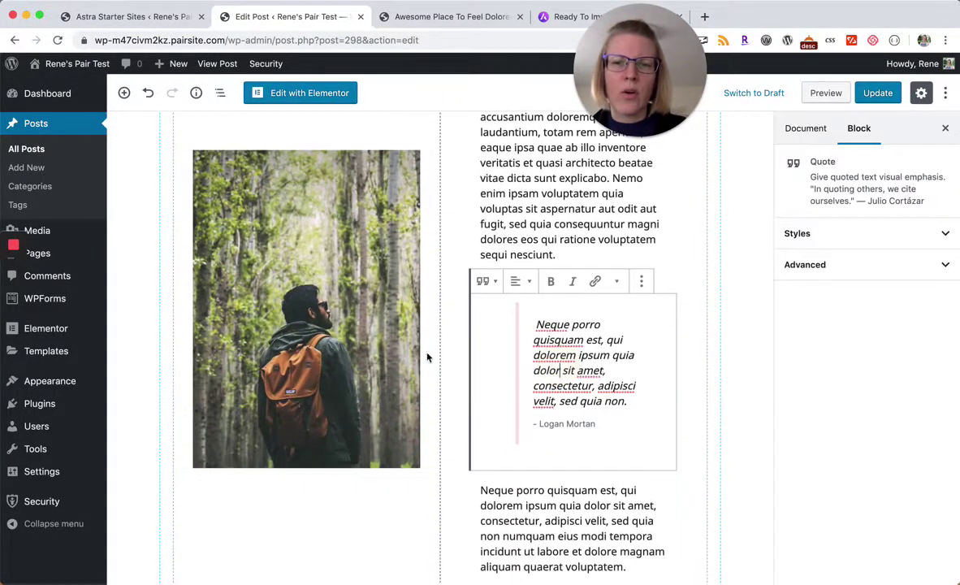
{"action": "scroll", "coordinate": [424, 358], "scroll_direction": "down", "scroll_amount": 6}
{"action": "left_click", "coordinate": [317, 485]}
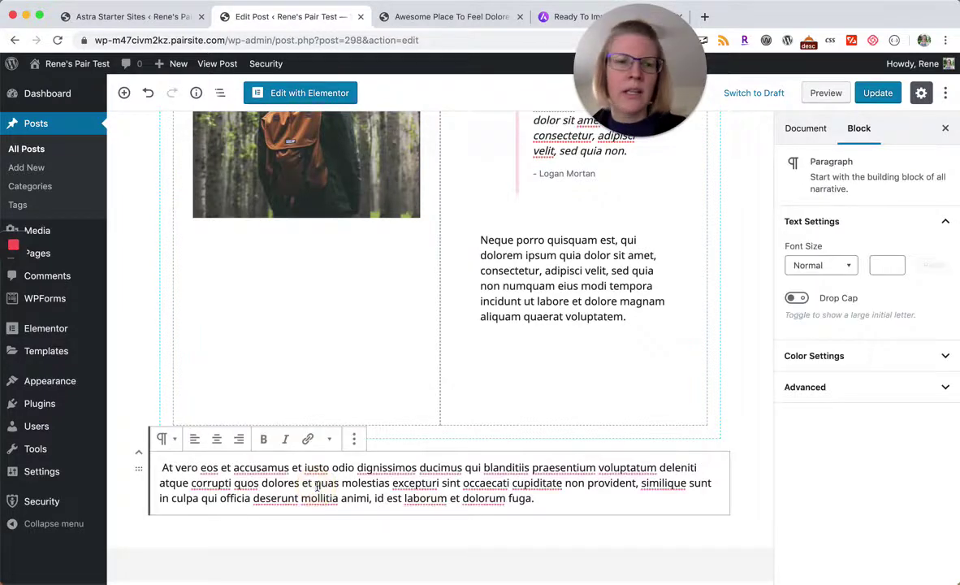
{"action": "scroll", "coordinate": [317, 487], "scroll_direction": "up", "scroll_amount": 12}
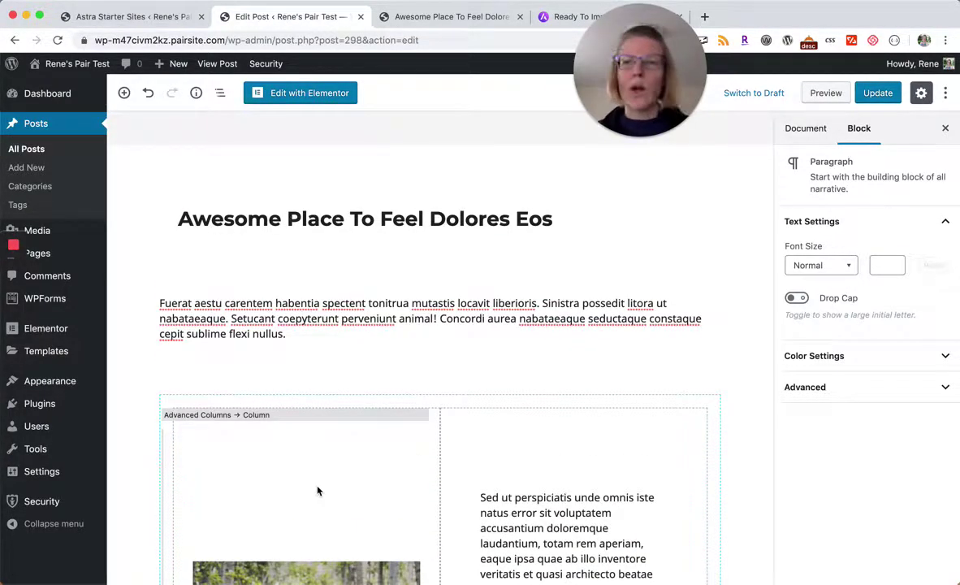
{"action": "left_click", "coordinate": [33, 155]}
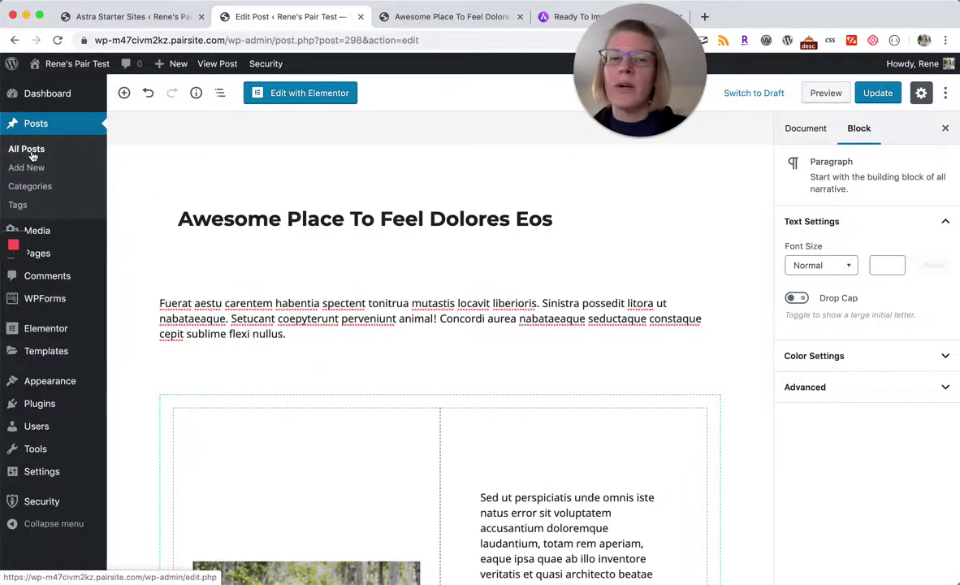
Leave the editor without saving, close the live post tab, and Quick Edit the first post
{"action": "left_click", "coordinate": [579, 206]}
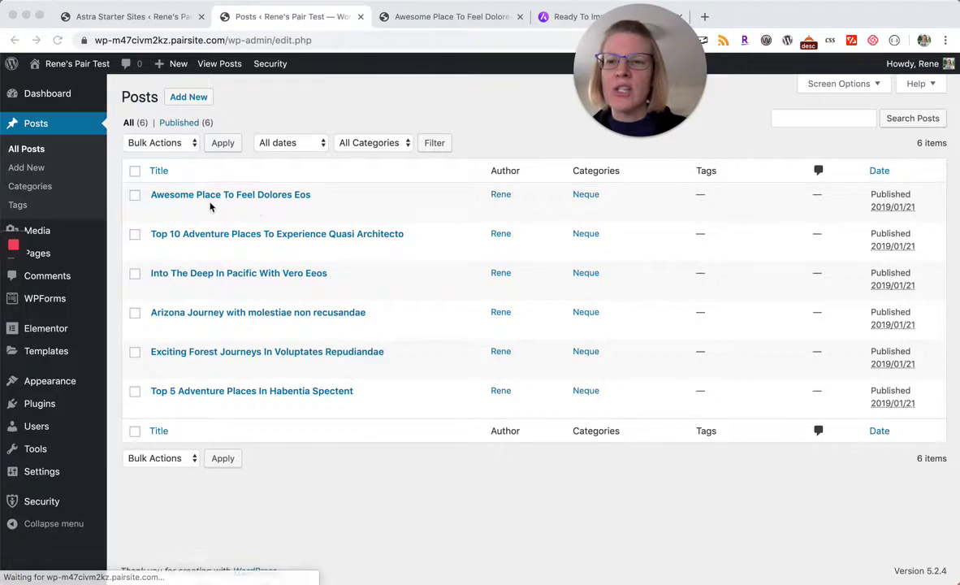
{"action": "left_click", "coordinate": [520, 16]}
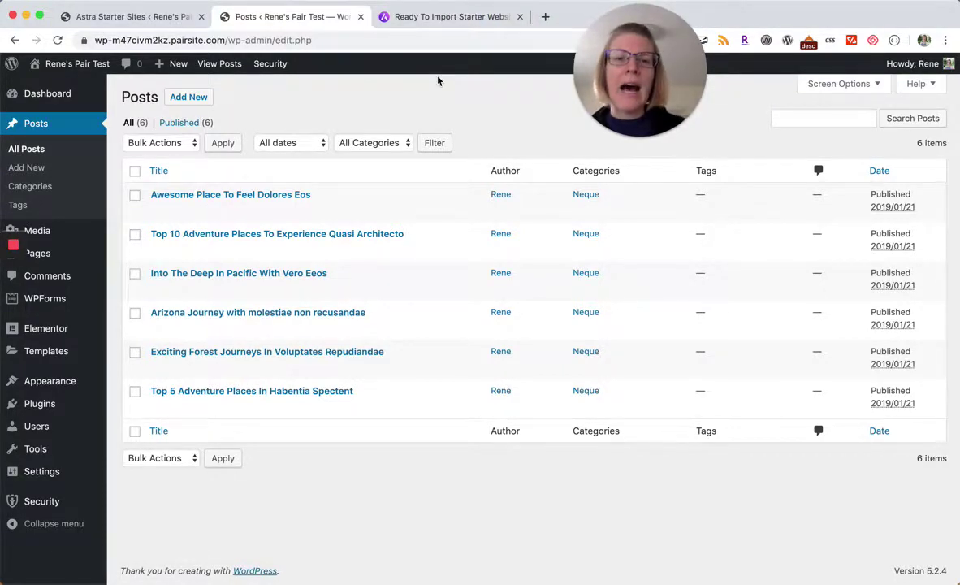
{"action": "mouse_move", "coordinate": [232, 213]}
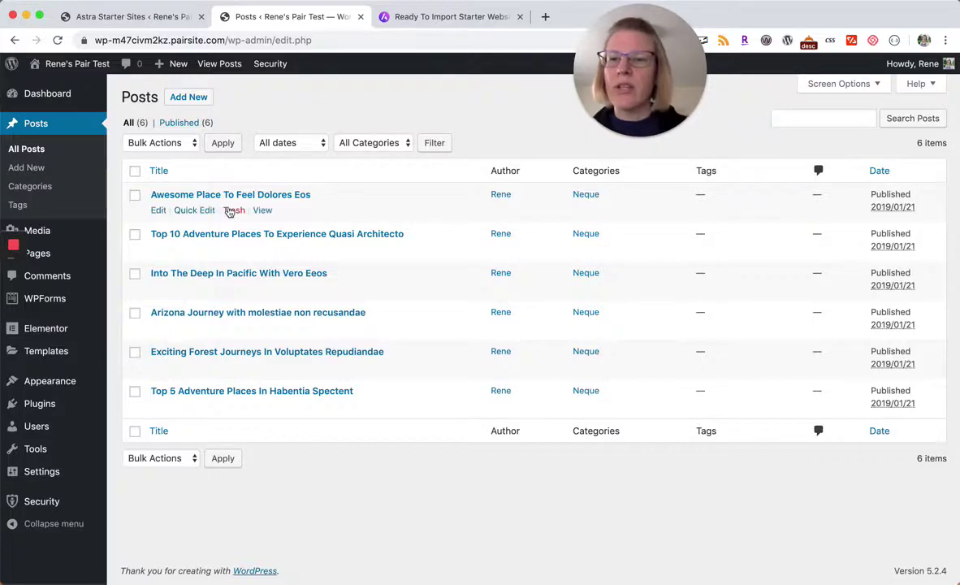
{"action": "left_click", "coordinate": [194, 210]}
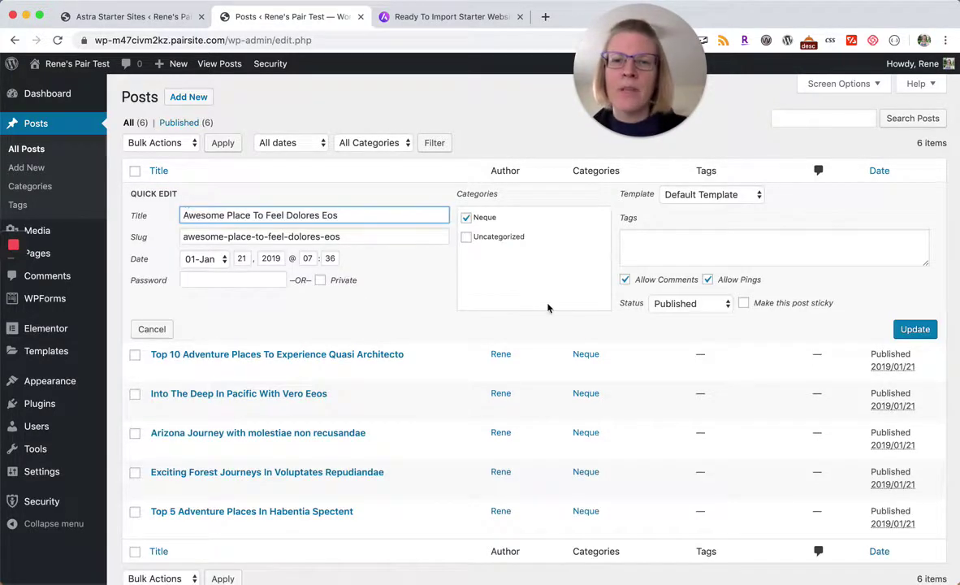
Set Awesome Place To Feel Dolores Eos to Draft status and update it
{"action": "left_click", "coordinate": [666, 304]}
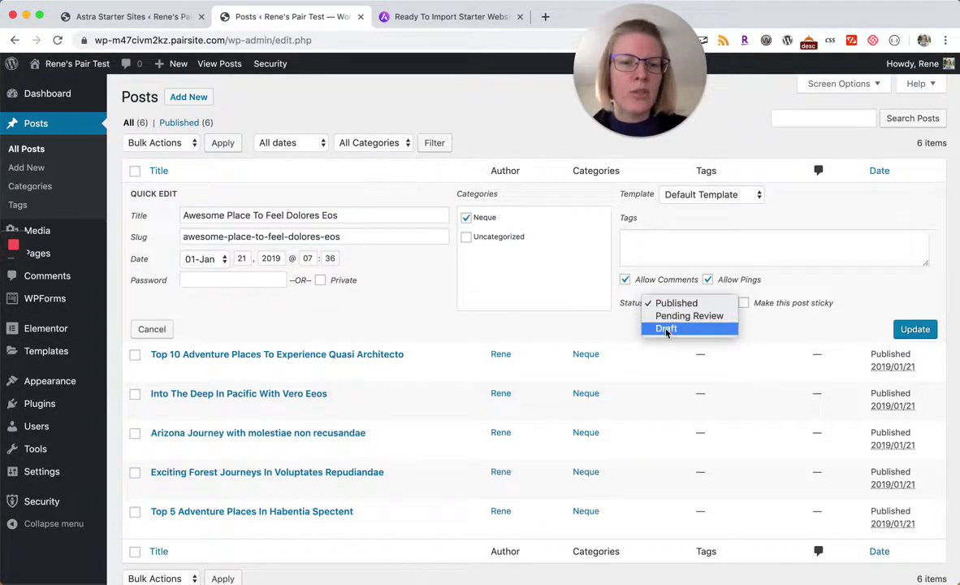
{"action": "left_click", "coordinate": [667, 329]}
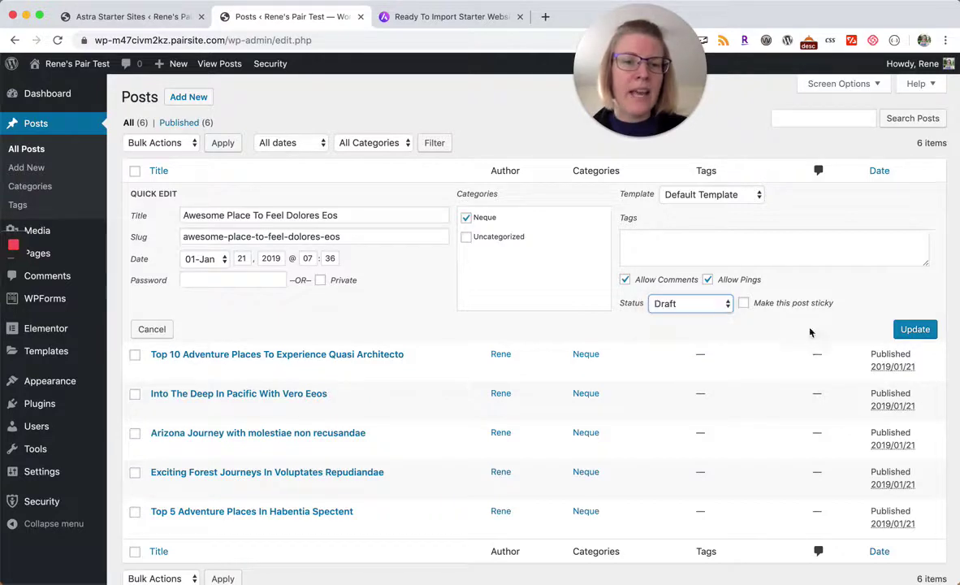
{"action": "left_click", "coordinate": [915, 330]}
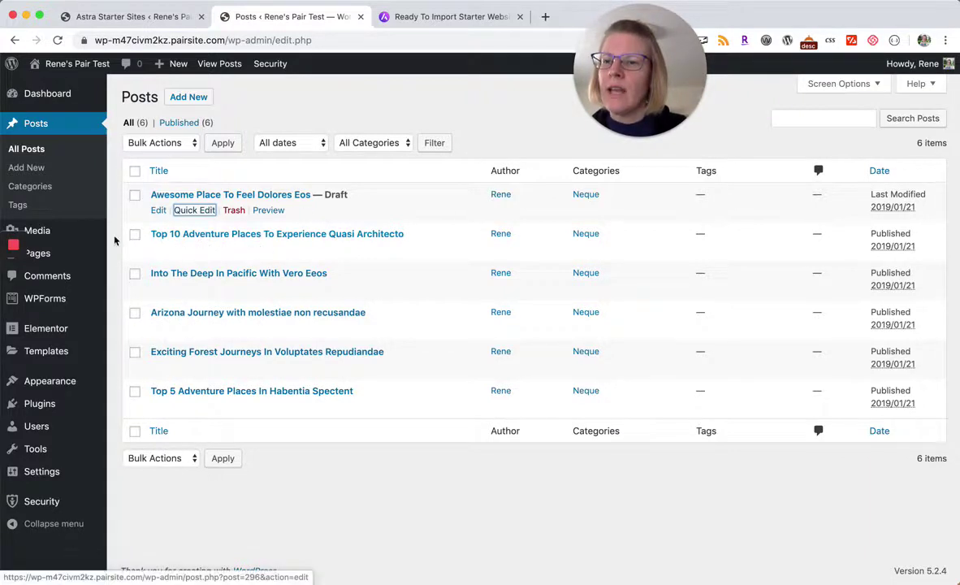
{"action": "left_click", "coordinate": [45, 258]}
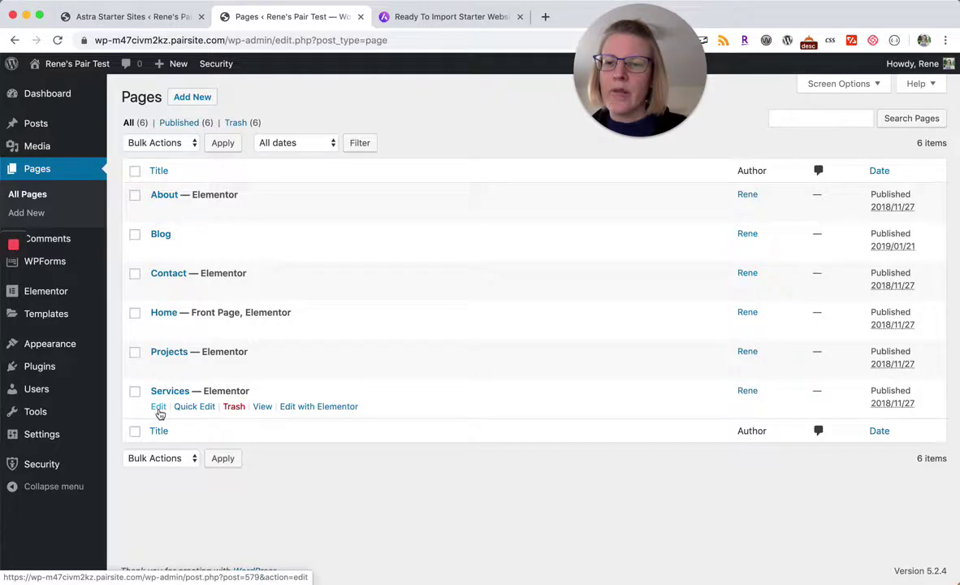
Open the live Services page in a new tab
{"action": "right_click", "coordinate": [261, 409]}
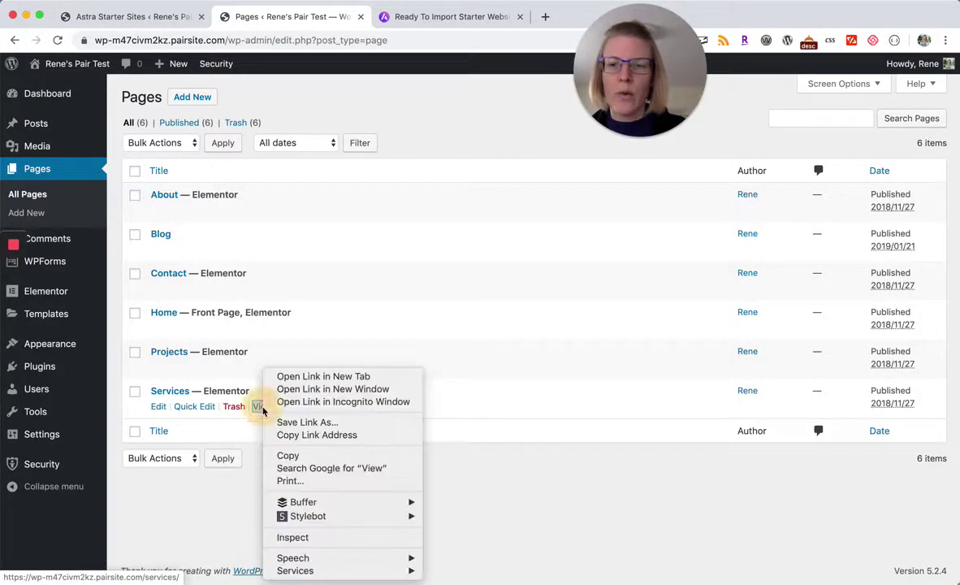
{"action": "left_click", "coordinate": [273, 377]}
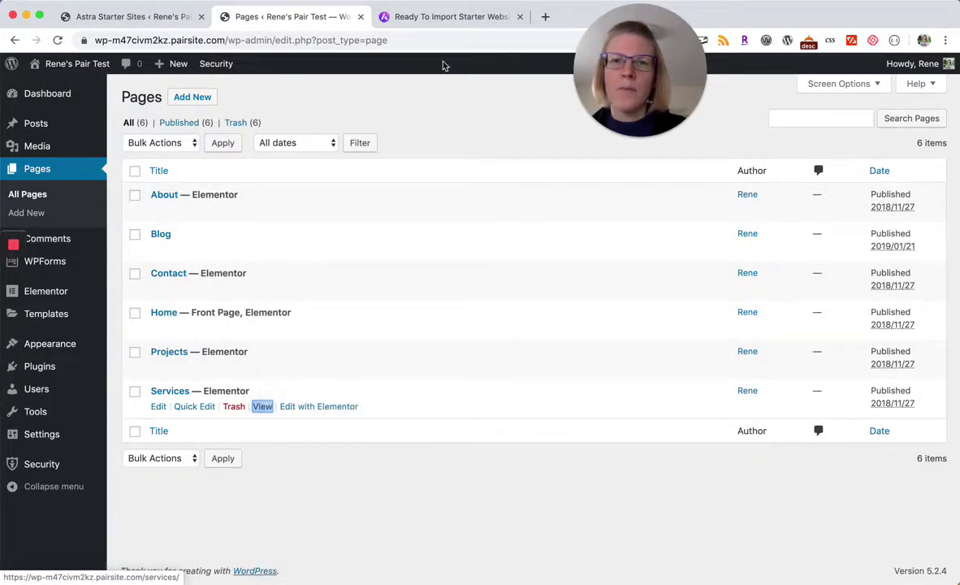
{"action": "left_click", "coordinate": [423, 18]}
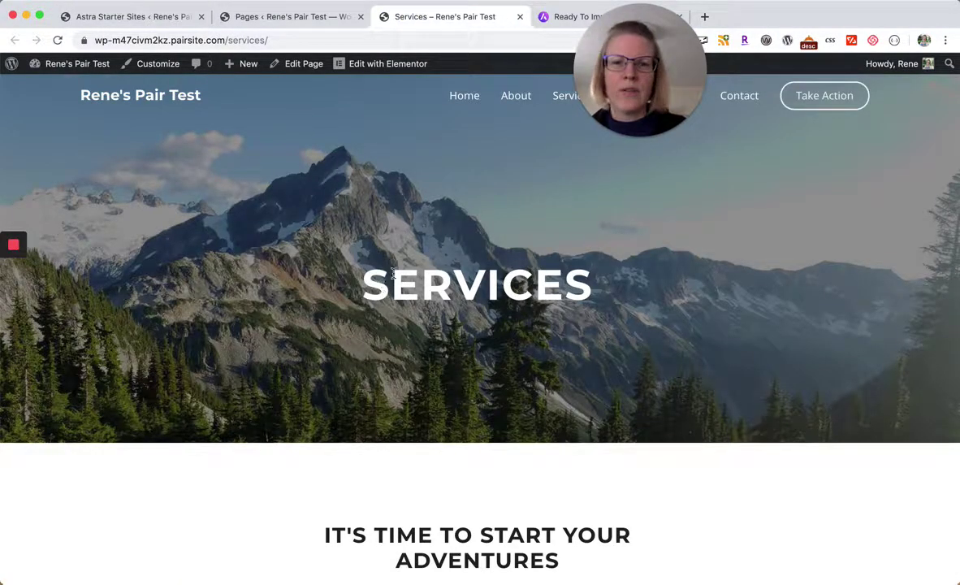
Scroll through the live Services page, then edit Services with Elementor from the Pages list
{"action": "scroll", "coordinate": [267, 345], "scroll_direction": "down", "scroll_amount": 5}
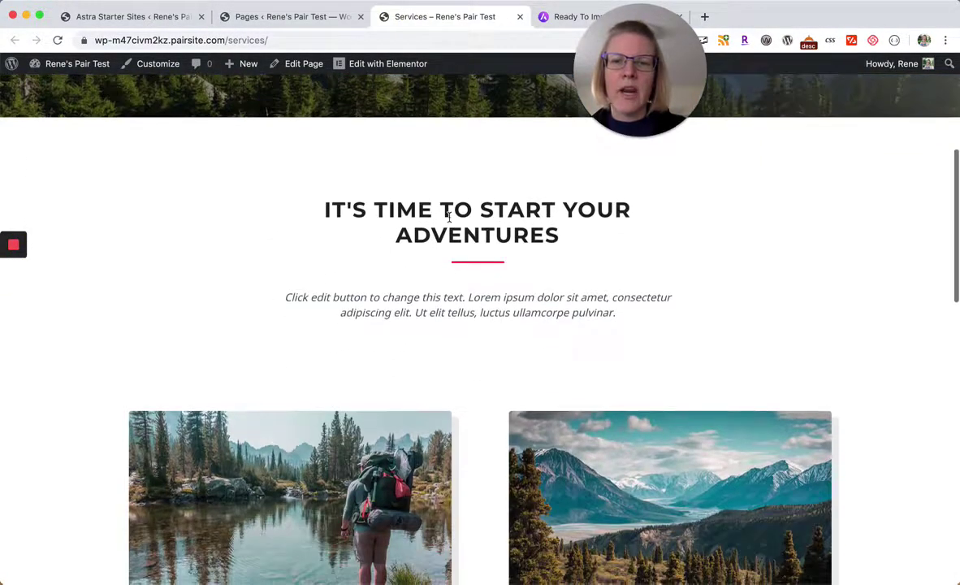
{"action": "scroll", "coordinate": [551, 271], "scroll_direction": "down", "scroll_amount": 3}
{"action": "scroll", "coordinate": [367, 406], "scroll_direction": "down", "scroll_amount": 2}
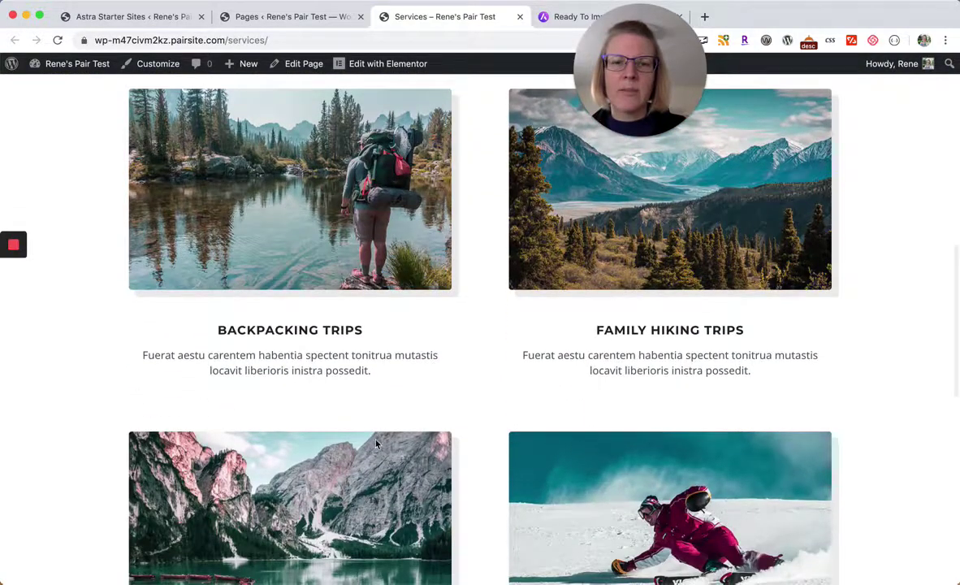
{"action": "scroll", "coordinate": [367, 491], "scroll_direction": "down", "scroll_amount": 6}
{"action": "scroll", "coordinate": [367, 491], "scroll_direction": "down", "scroll_amount": 3}
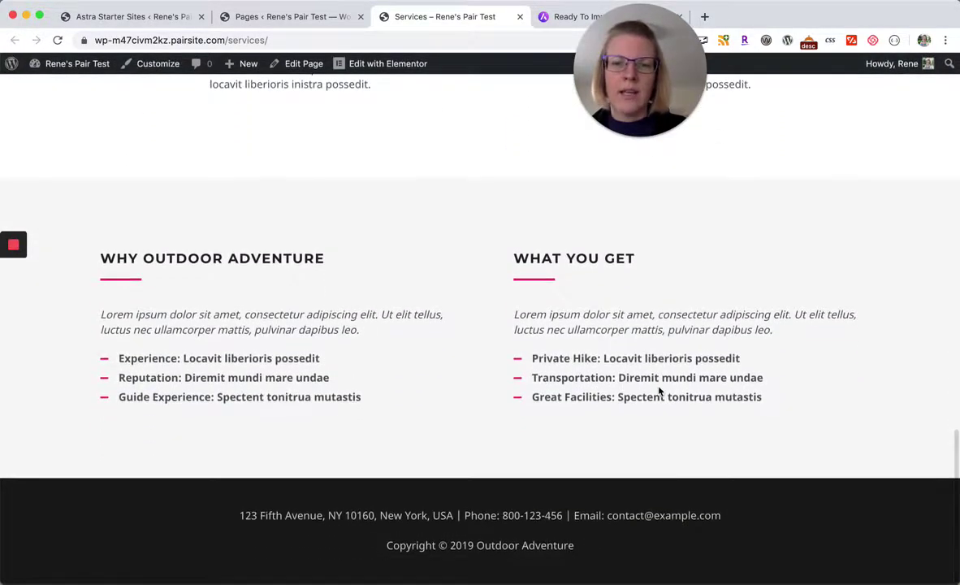
{"action": "left_click", "coordinate": [329, 17]}
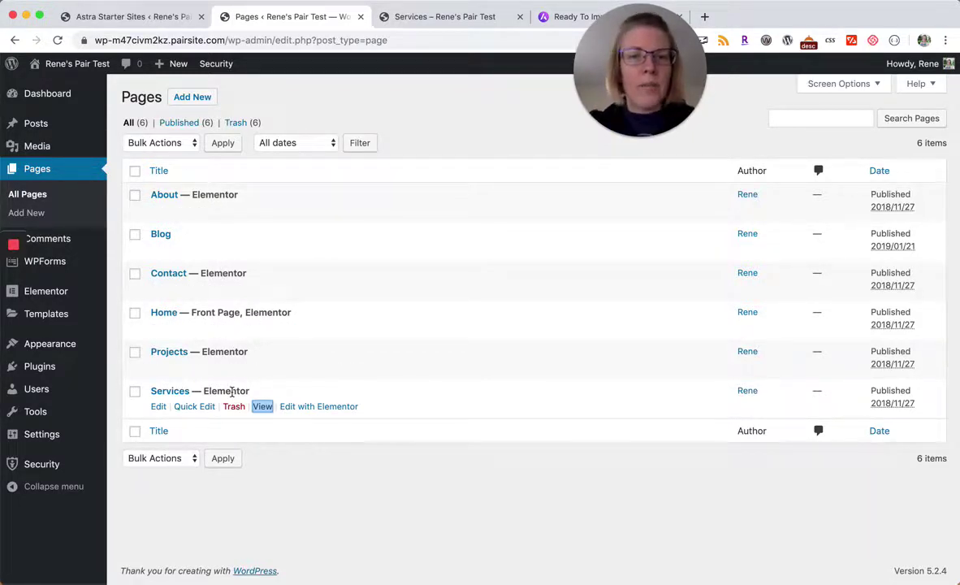
{"action": "left_click", "coordinate": [305, 408]}
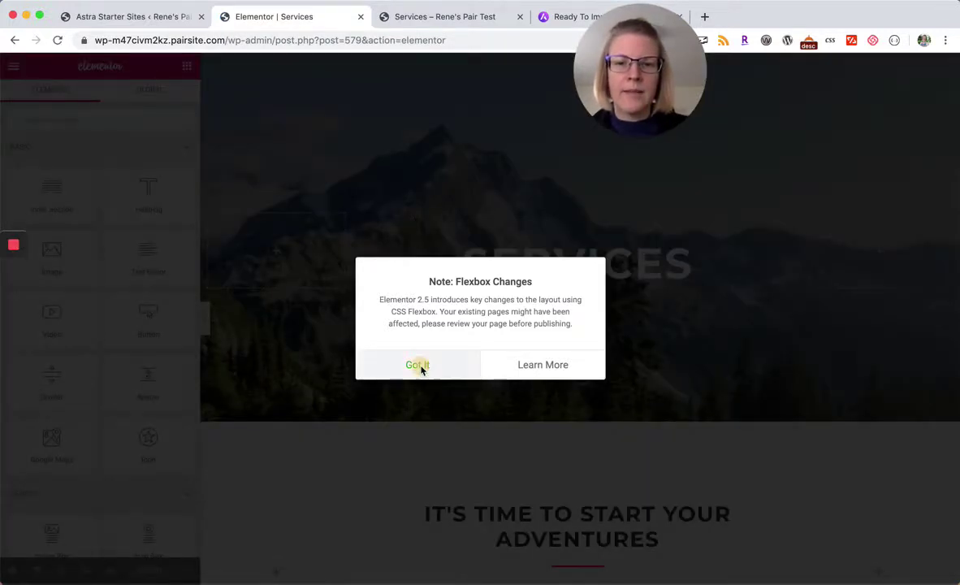
Dismiss the Flexbox notice and replace the adventures heading with 'This is my new text here!'
{"action": "left_click", "coordinate": [422, 369]}
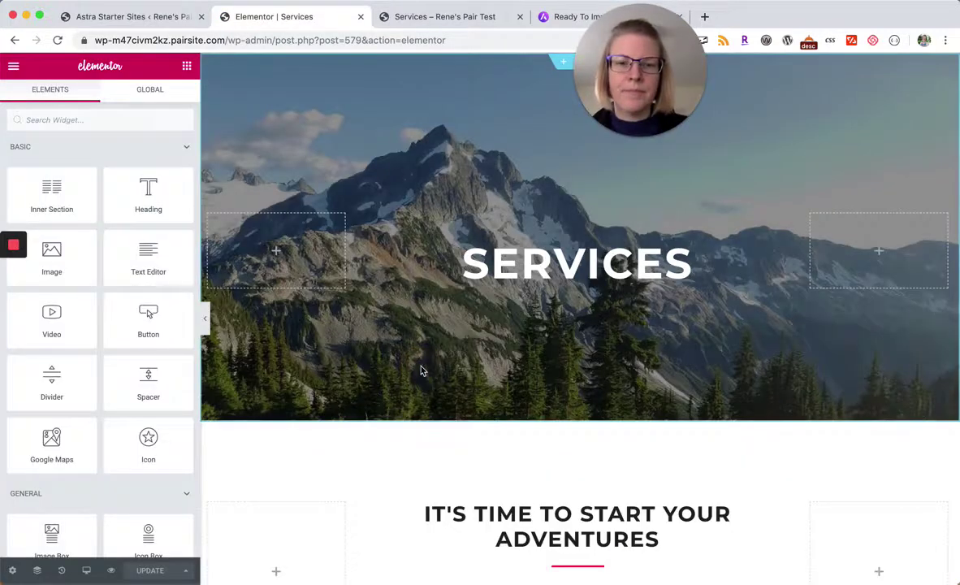
{"action": "scroll", "coordinate": [520, 333], "scroll_direction": "down", "scroll_amount": 3}
{"action": "scroll", "coordinate": [518, 332], "scroll_direction": "up", "scroll_amount": 3}
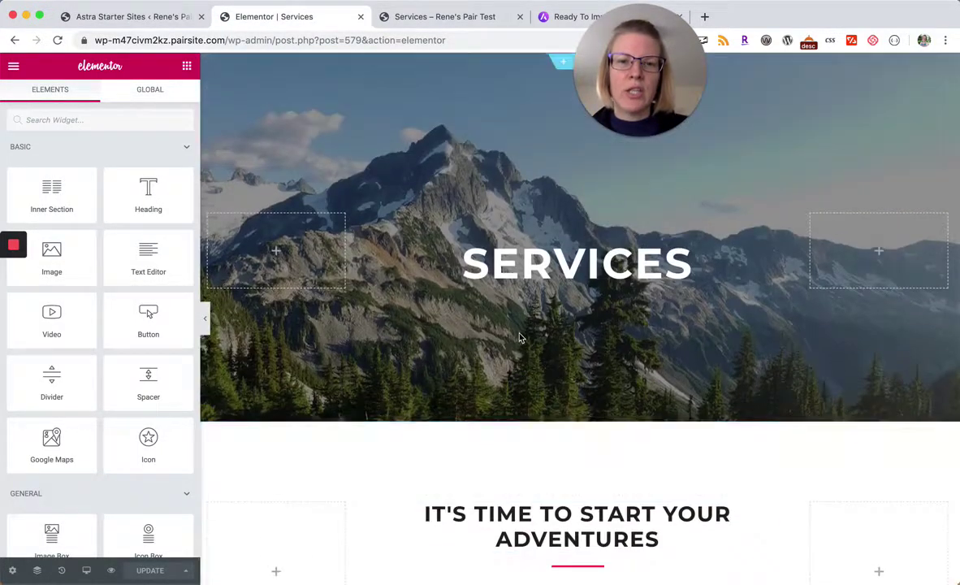
{"action": "scroll", "coordinate": [517, 332], "scroll_direction": "down", "scroll_amount": 4}
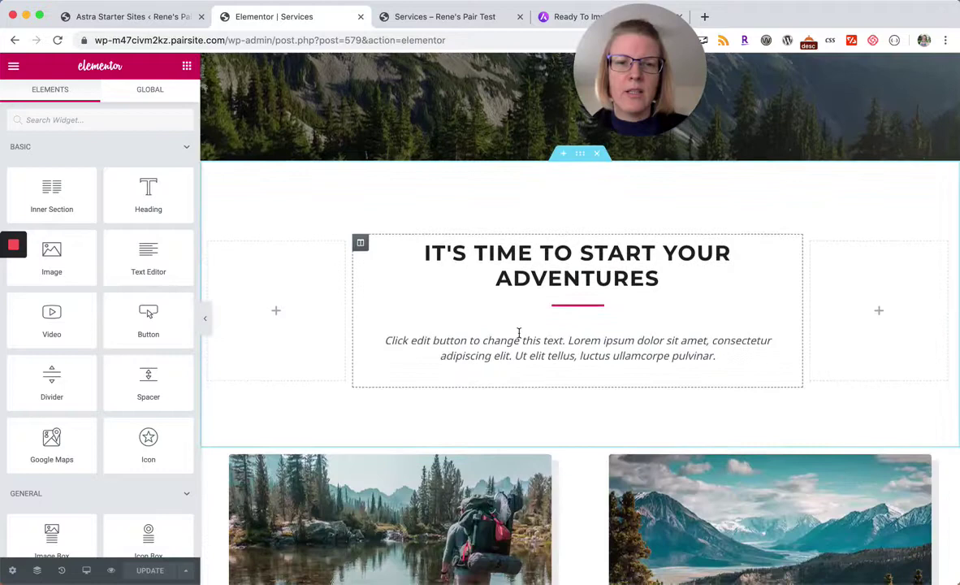
{"action": "left_click", "coordinate": [515, 253]}
{"action": "left_click_drag", "start_coordinate": [659, 280], "coordinate": [419, 253]}
{"action": "type", "text": "This"}
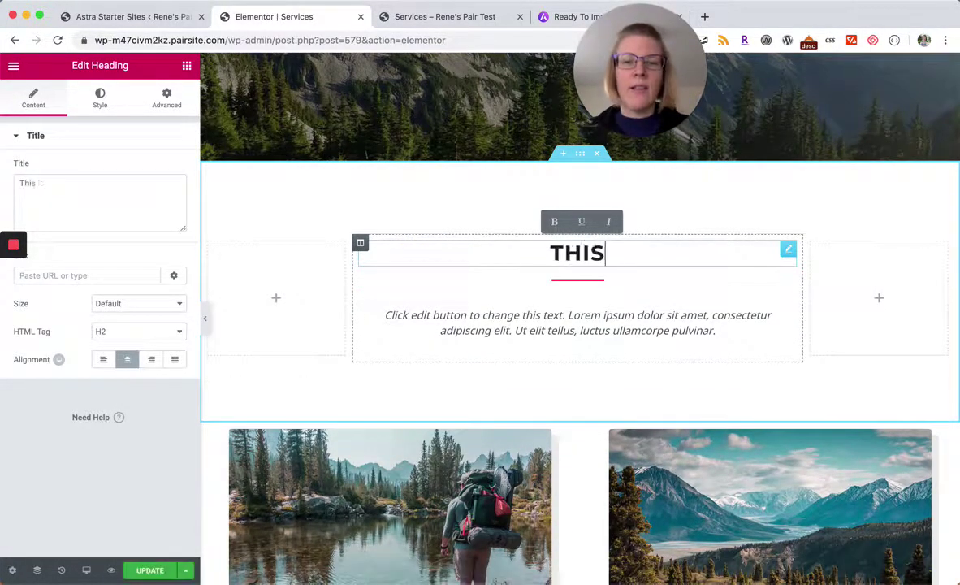
{"action": "type", "text": " is my new text here"}
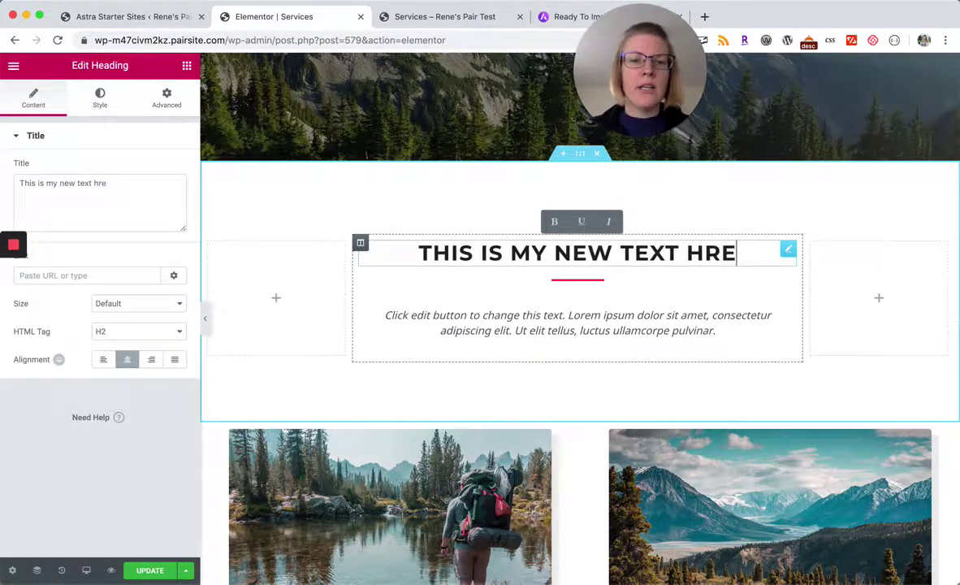
{"action": "key", "text": "BackSpace"}
{"action": "type", "text": "ere!"}
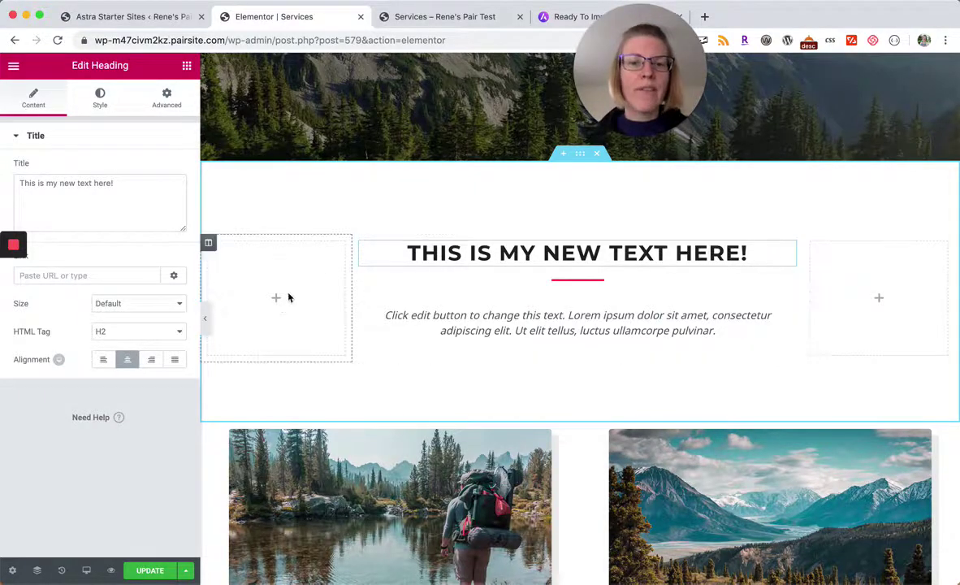
Hide the Water Sports and Winter Sports row on desktop, tablet and mobile
{"action": "scroll", "coordinate": [281, 307], "scroll_direction": "down", "scroll_amount": 6}
{"action": "scroll", "coordinate": [281, 306], "scroll_direction": "down", "scroll_amount": 5}
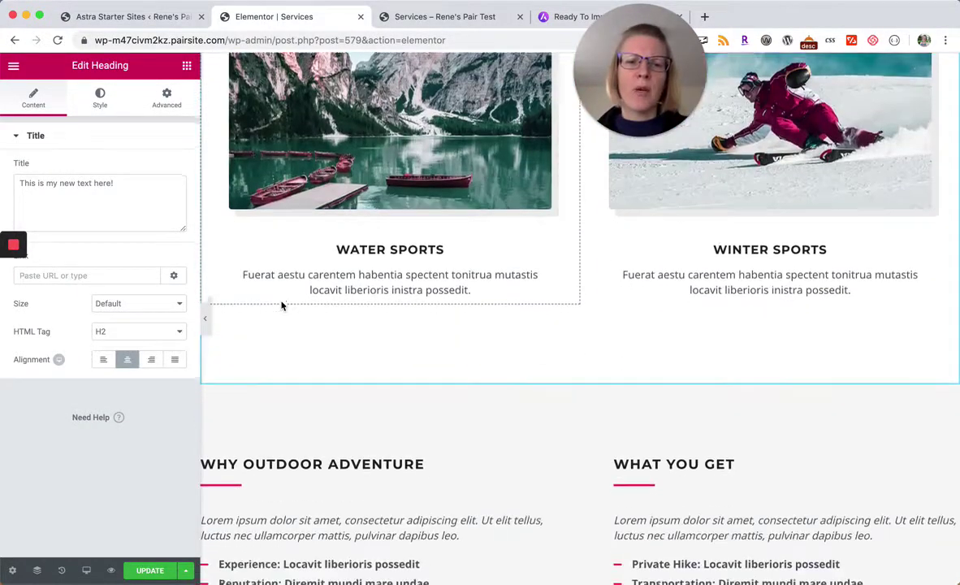
{"action": "scroll", "coordinate": [282, 306], "scroll_direction": "up", "scroll_amount": 3}
{"action": "scroll", "coordinate": [281, 306], "scroll_direction": "up", "scroll_amount": 5}
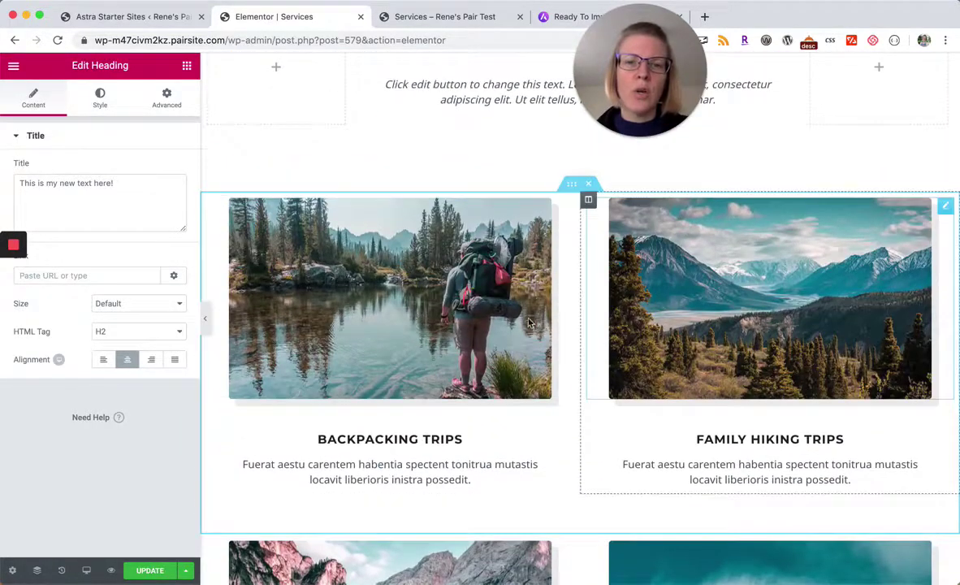
{"action": "scroll", "coordinate": [648, 328], "scroll_direction": "down", "scroll_amount": 3}
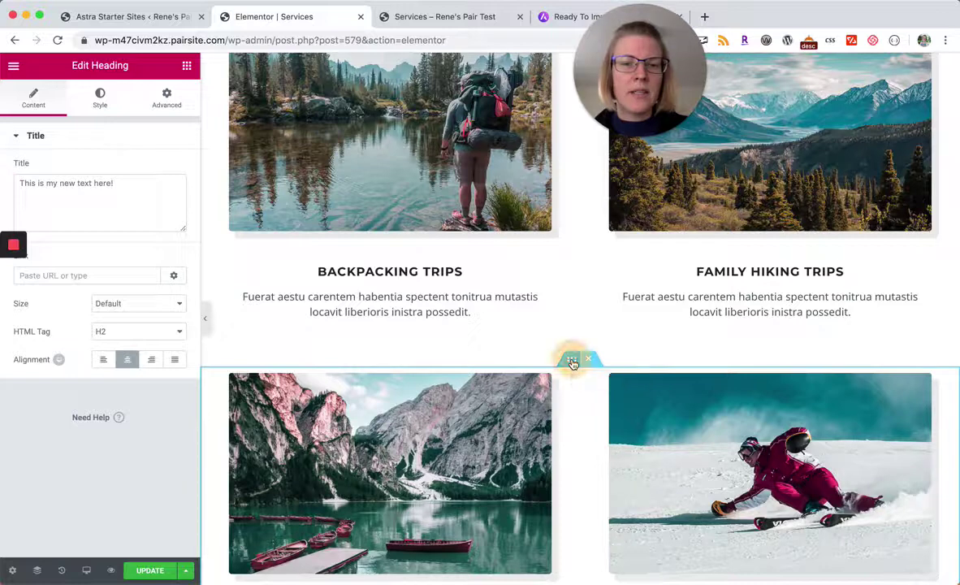
{"action": "left_click", "coordinate": [572, 361]}
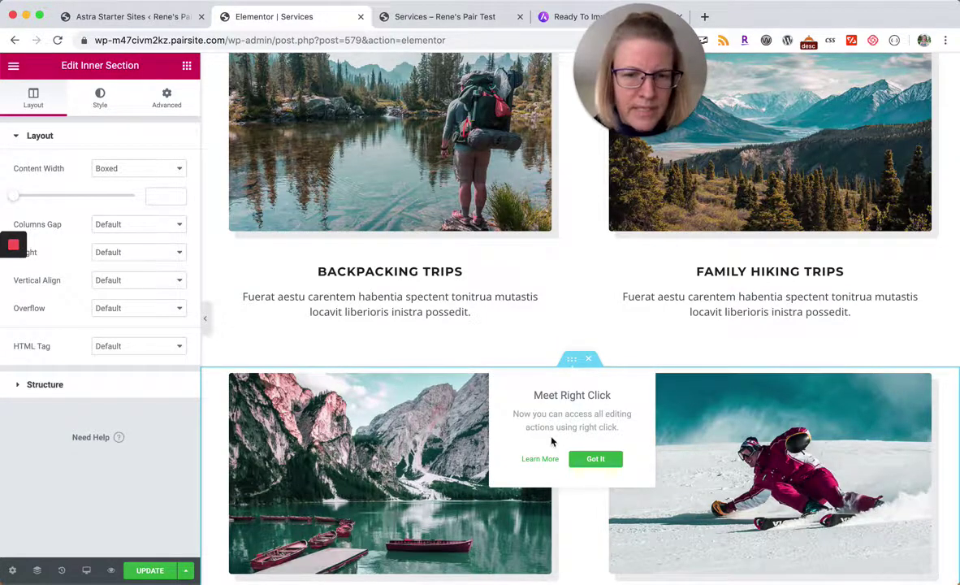
{"action": "left_click", "coordinate": [168, 99]}
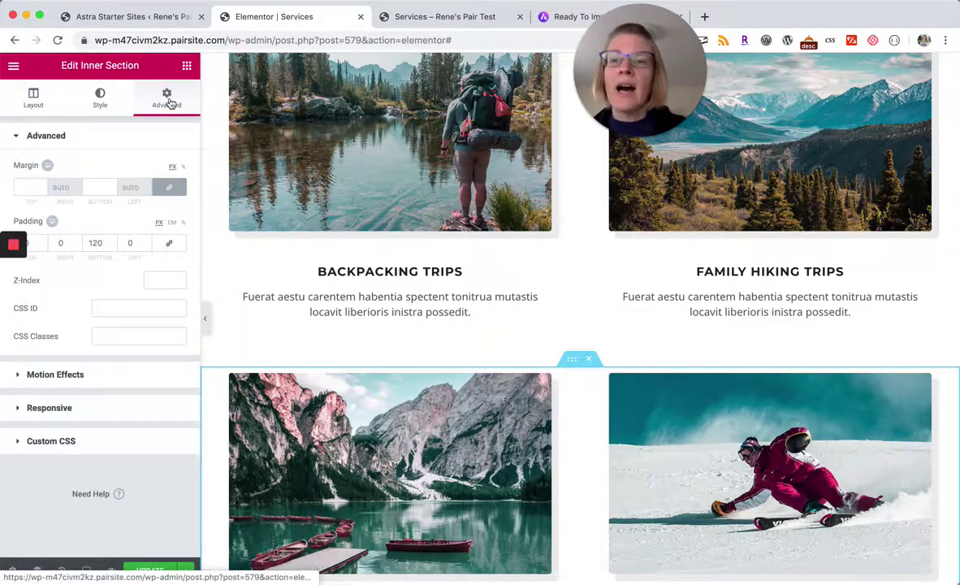
{"action": "left_click", "coordinate": [50, 410]}
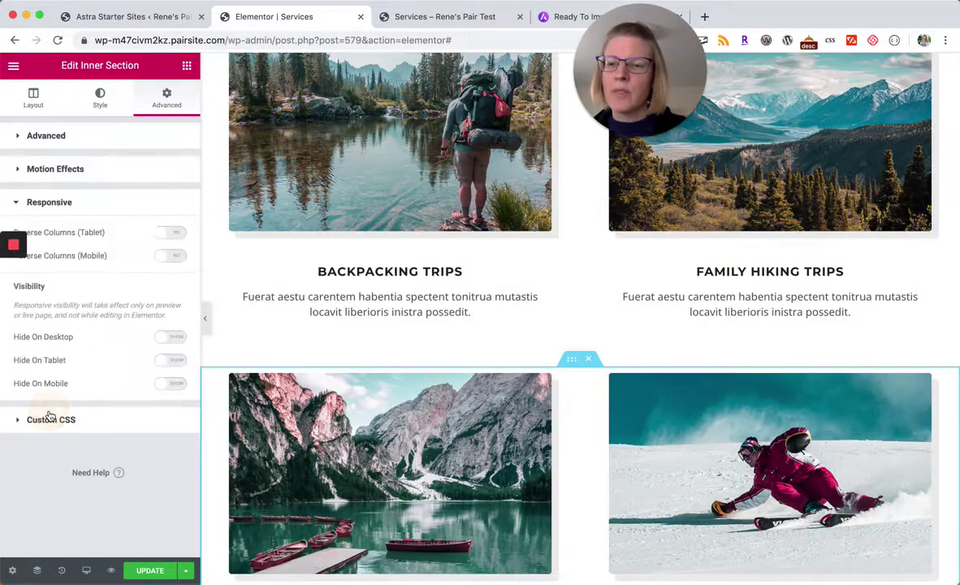
{"action": "left_click", "coordinate": [170, 337]}
{"action": "left_click", "coordinate": [169, 360]}
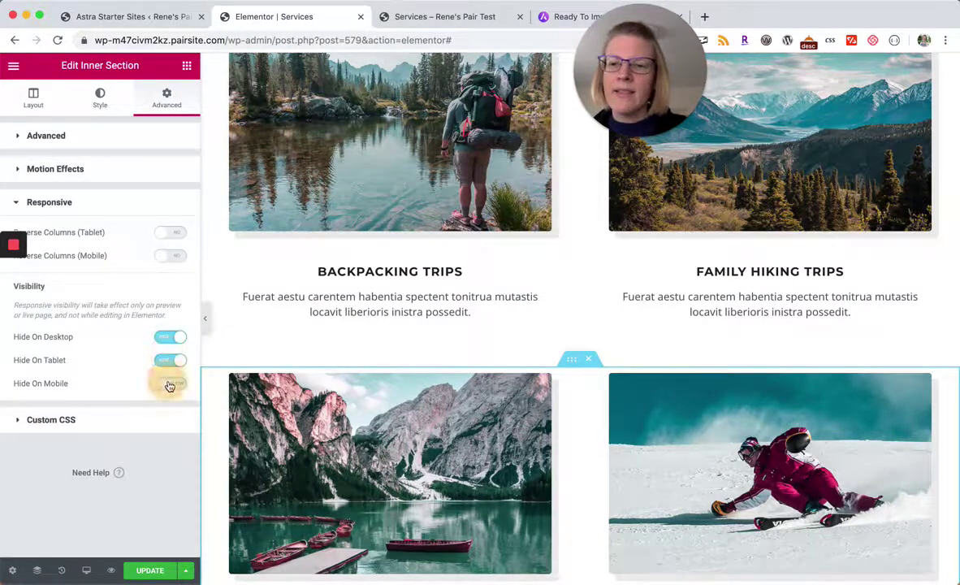
{"action": "left_click", "coordinate": [170, 382]}
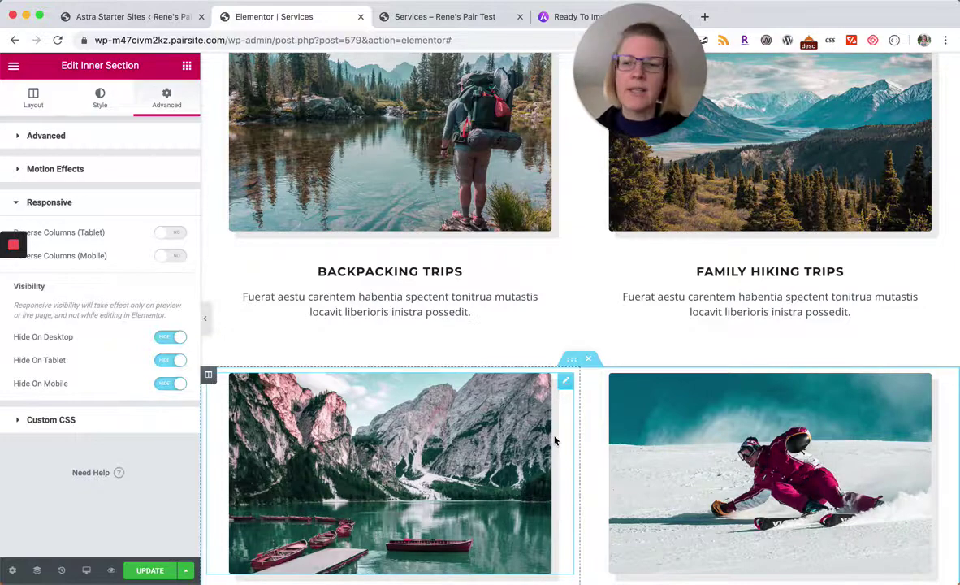
Review the paragraph under the new heading, then UPDATE to save the Services page
{"action": "scroll", "coordinate": [325, 480], "scroll_direction": "down", "scroll_amount": 1}
{"action": "scroll", "coordinate": [439, 488], "scroll_direction": "up", "scroll_amount": 10}
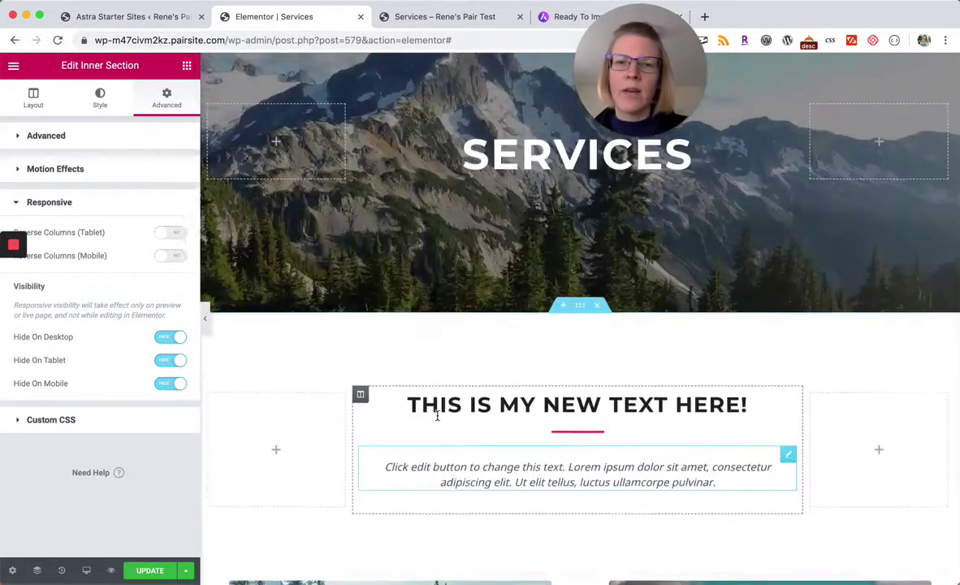
{"action": "left_click", "coordinate": [488, 477]}
{"action": "scroll", "coordinate": [525, 484], "scroll_direction": "down", "scroll_amount": 2}
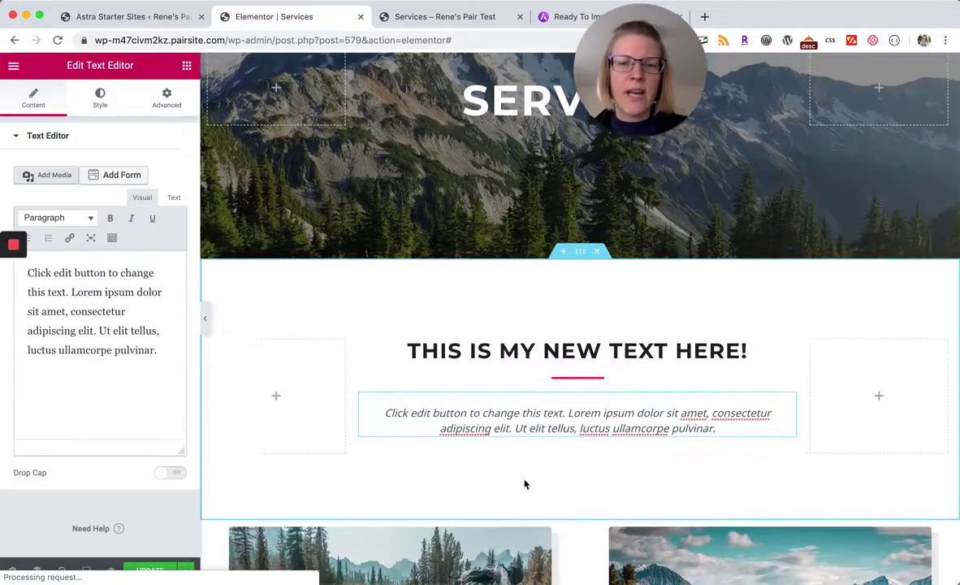
{"action": "scroll", "coordinate": [452, 566], "scroll_direction": "down", "scroll_amount": 8}
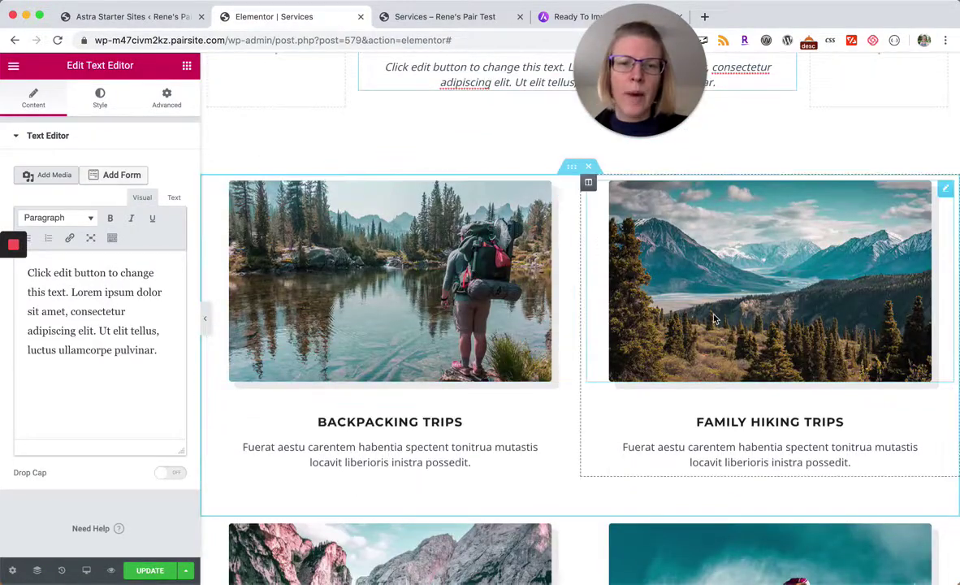
{"action": "scroll", "coordinate": [526, 420], "scroll_direction": "down", "scroll_amount": 18}
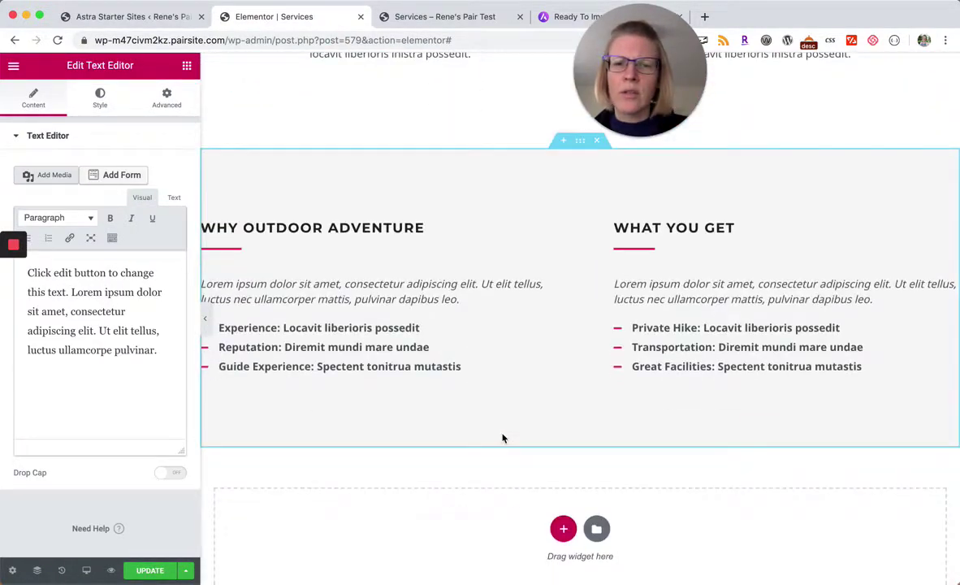
{"action": "left_click", "coordinate": [149, 572]}
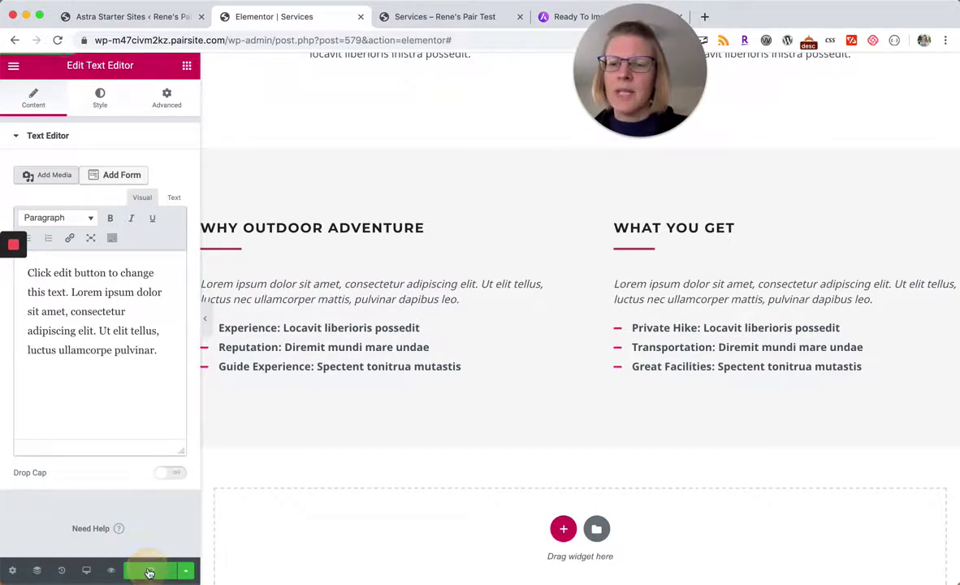
{"action": "left_click", "coordinate": [431, 18]}
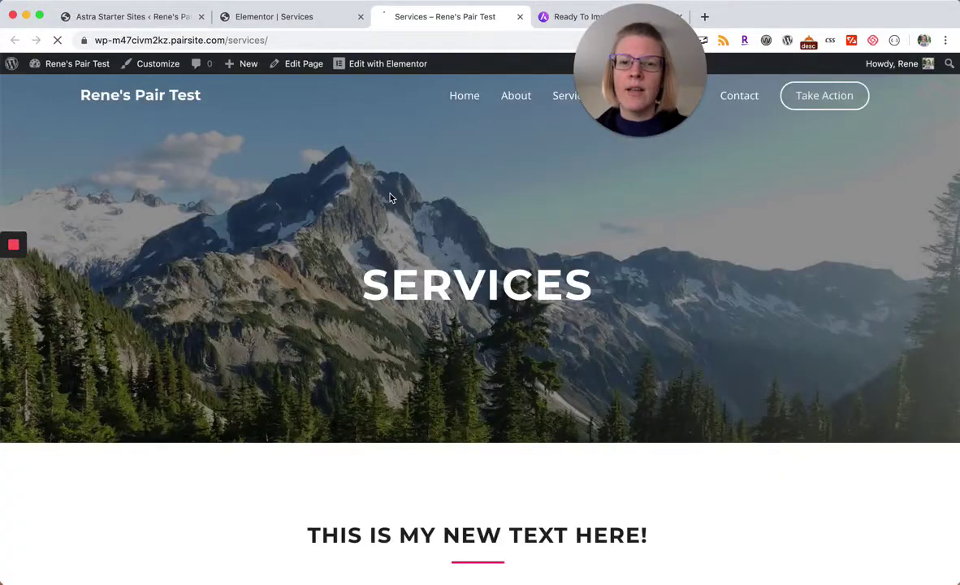
{"action": "scroll", "coordinate": [390, 198], "scroll_direction": "down", "scroll_amount": 3}
{"action": "scroll", "coordinate": [390, 198], "scroll_direction": "down", "scroll_amount": 5}
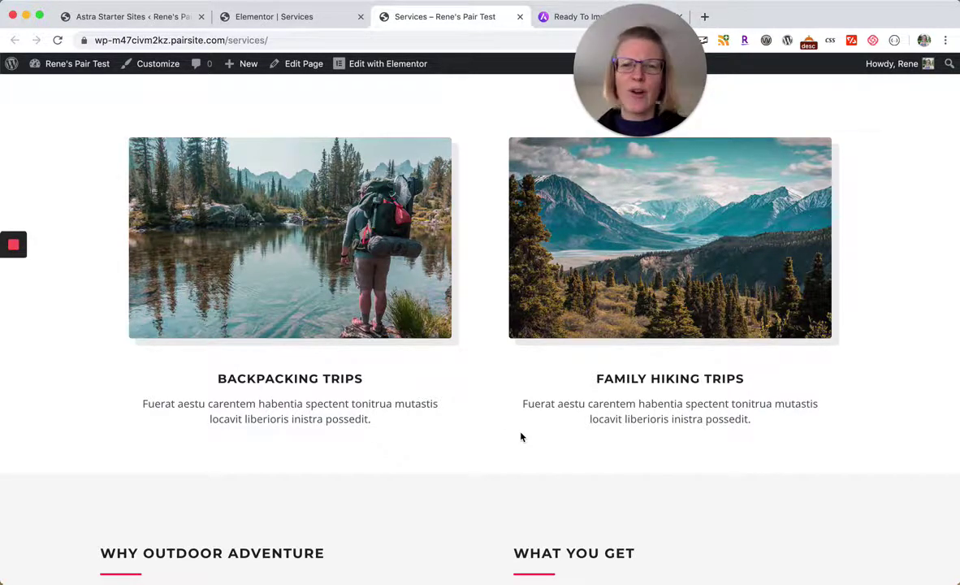
{"action": "scroll", "coordinate": [552, 375], "scroll_direction": "down", "scroll_amount": 3}
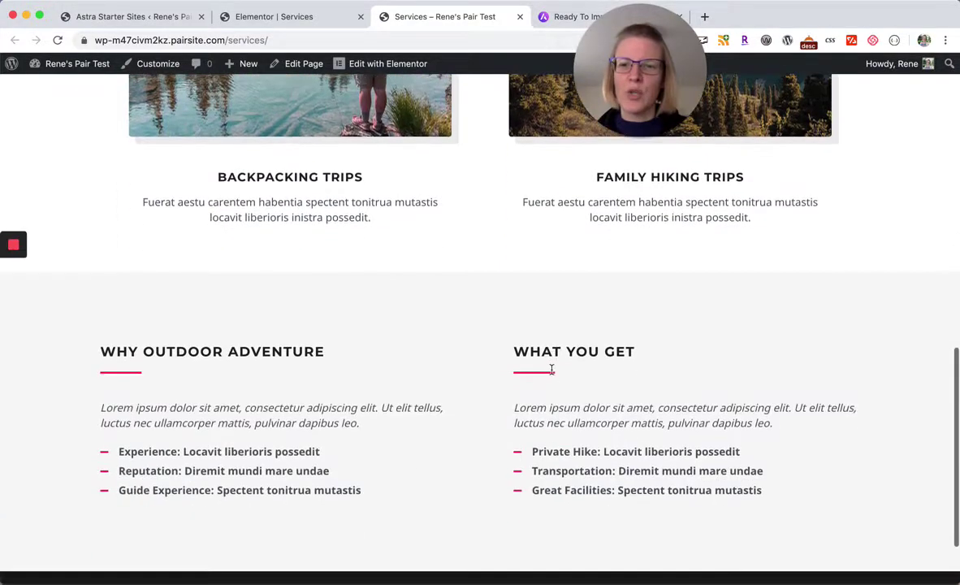
{"action": "scroll", "coordinate": [552, 374], "scroll_direction": "up", "scroll_amount": 5}
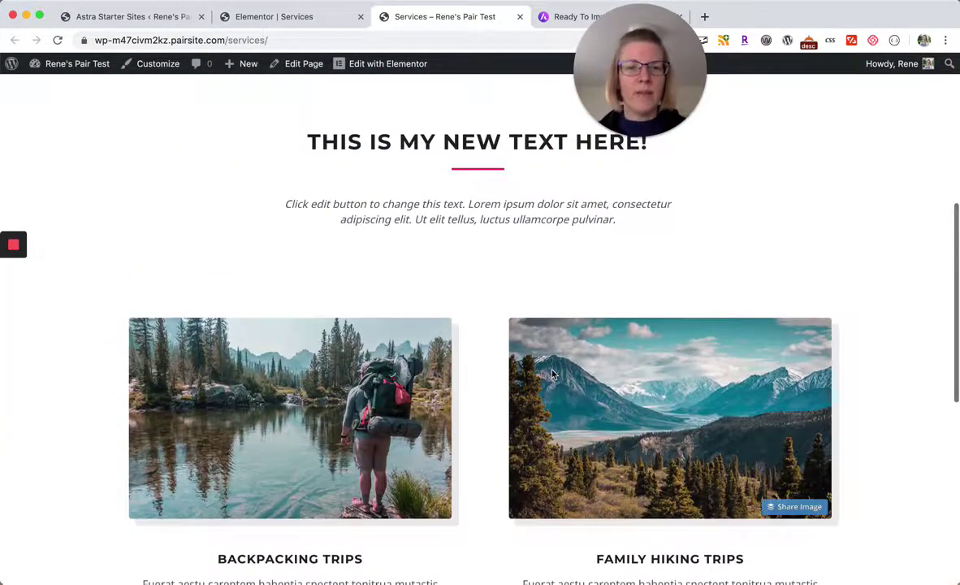
{"action": "scroll", "coordinate": [552, 375], "scroll_direction": "down", "scroll_amount": 6}
{"action": "scroll", "coordinate": [552, 375], "scroll_direction": "up", "scroll_amount": 10}
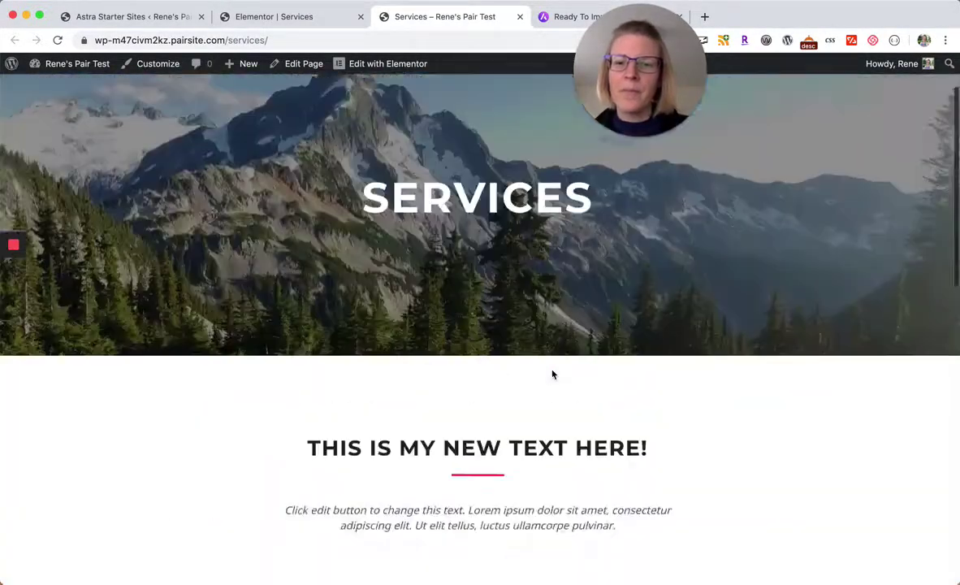
{"action": "left_click", "coordinate": [285, 16]}
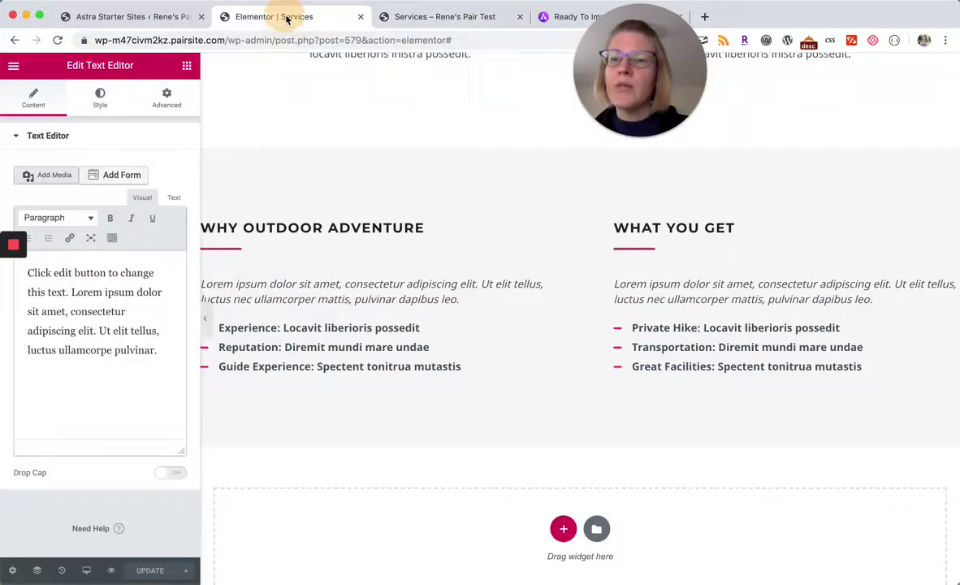
Exit Elementor to the Dashboard and open the Contact page with Elementor from All Pages
{"action": "left_click", "coordinate": [13, 68]}
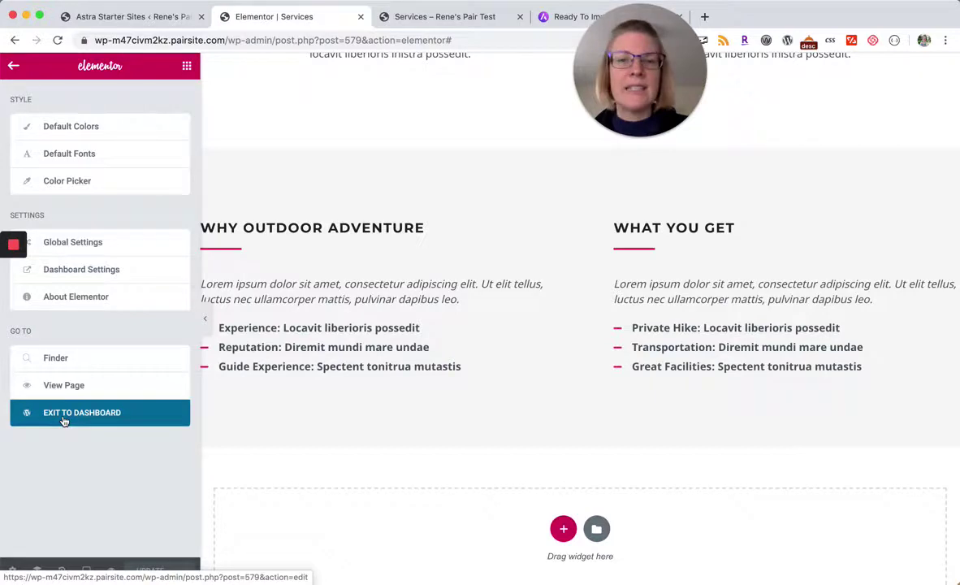
{"action": "left_click", "coordinate": [64, 420]}
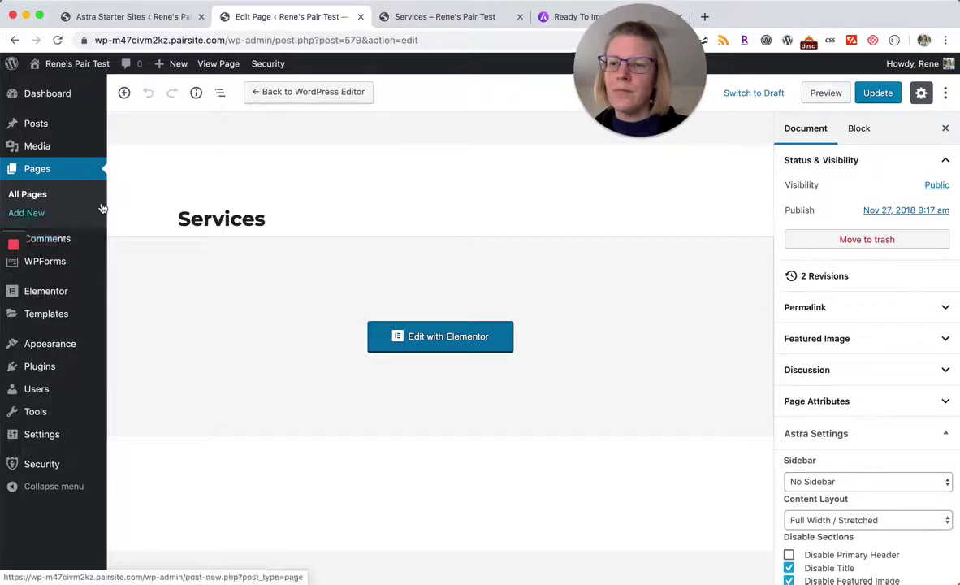
{"action": "left_click", "coordinate": [33, 200]}
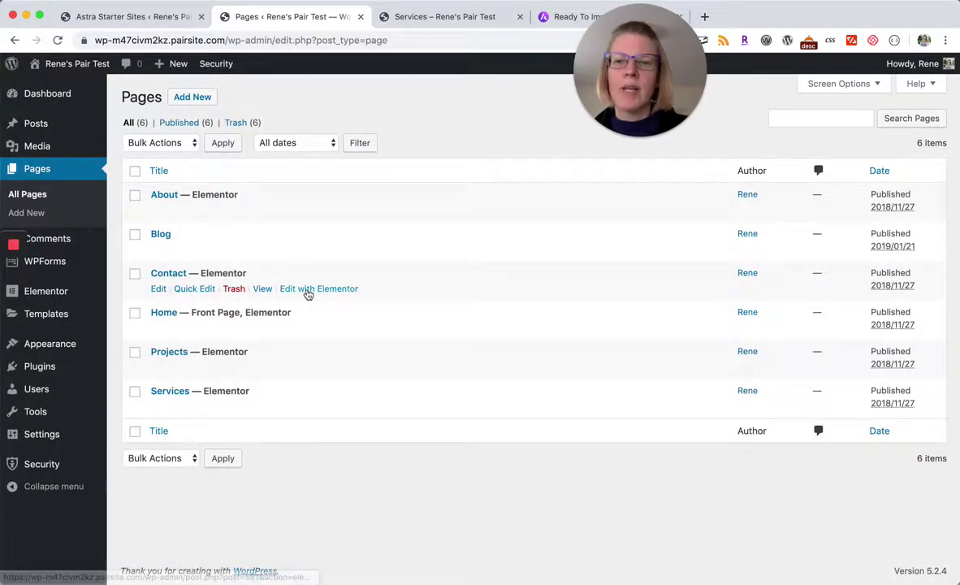
{"action": "left_click", "coordinate": [307, 290]}
View the live Contact page with its WE'RE READY, LET'S TALK section
{"action": "left_click", "coordinate": [472, 33]}
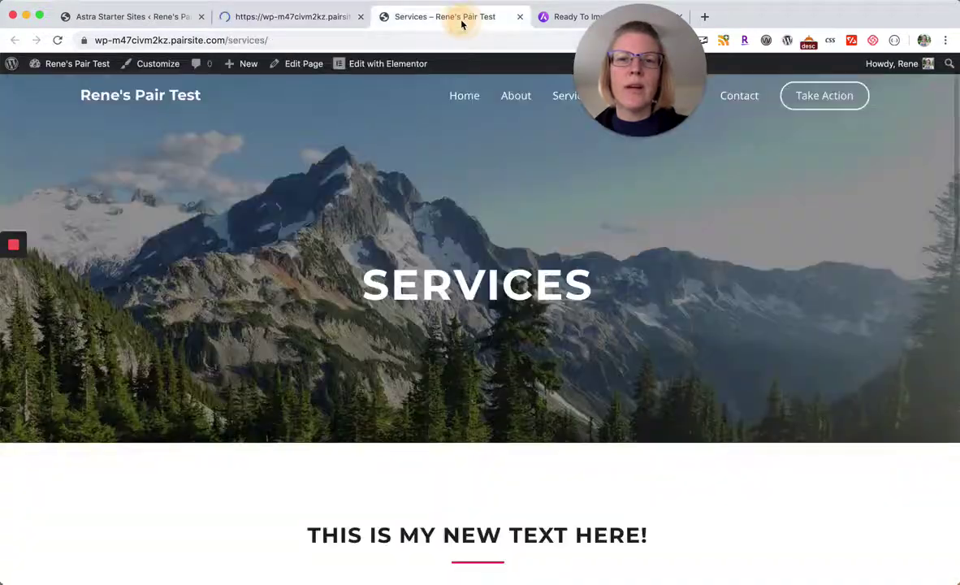
{"action": "left_click", "coordinate": [742, 97]}
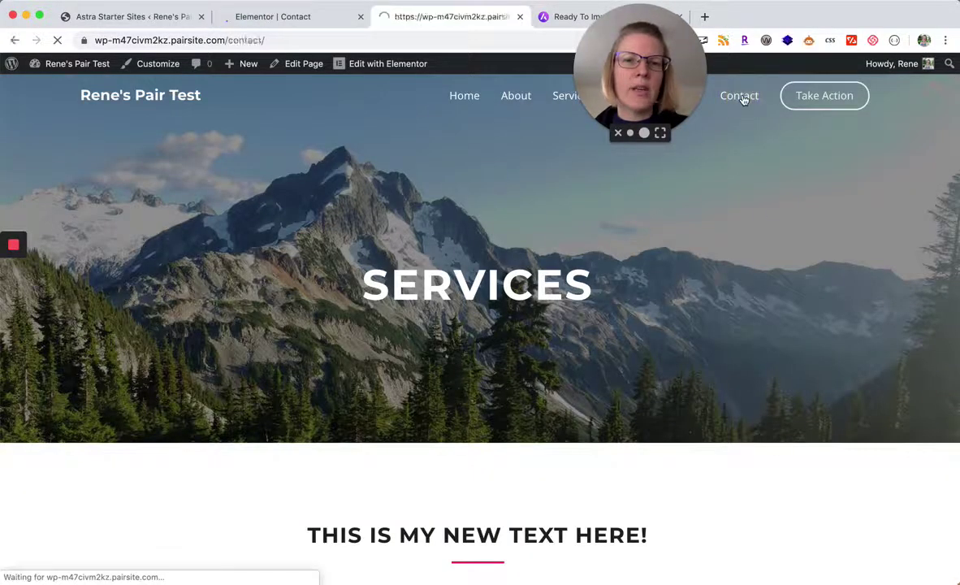
{"action": "scroll", "coordinate": [386, 288], "scroll_direction": "down", "scroll_amount": 1}
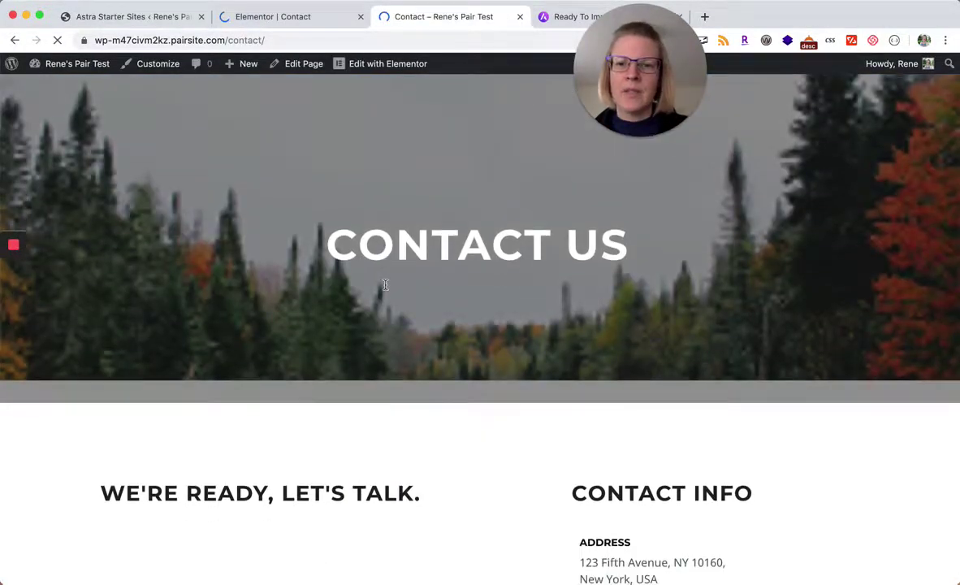
{"action": "scroll", "coordinate": [386, 286], "scroll_direction": "down", "scroll_amount": 5}
{"action": "scroll", "coordinate": [386, 288], "scroll_direction": "up", "scroll_amount": 1}
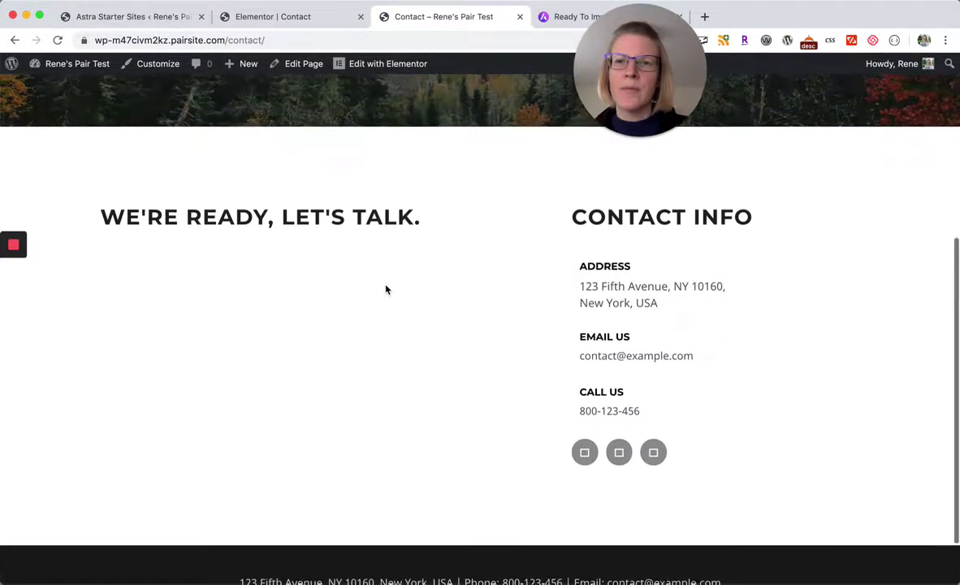
In Elementor, inspect the empty widget below the talk heading, revealing a WPForms shortcode
{"action": "left_click", "coordinate": [294, 16]}
{"action": "scroll", "coordinate": [332, 324], "scroll_direction": "down", "scroll_amount": 4}
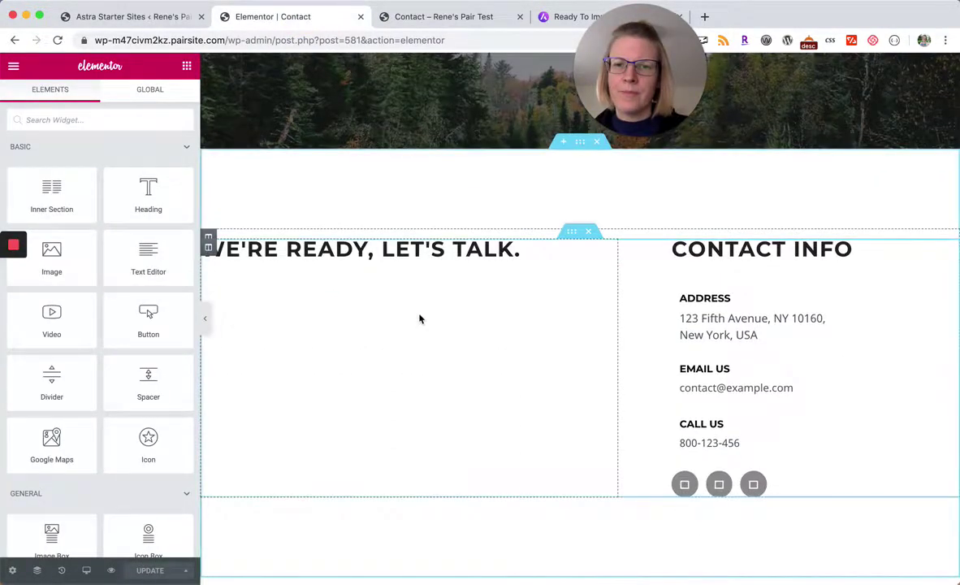
{"action": "left_click", "coordinate": [420, 317]}
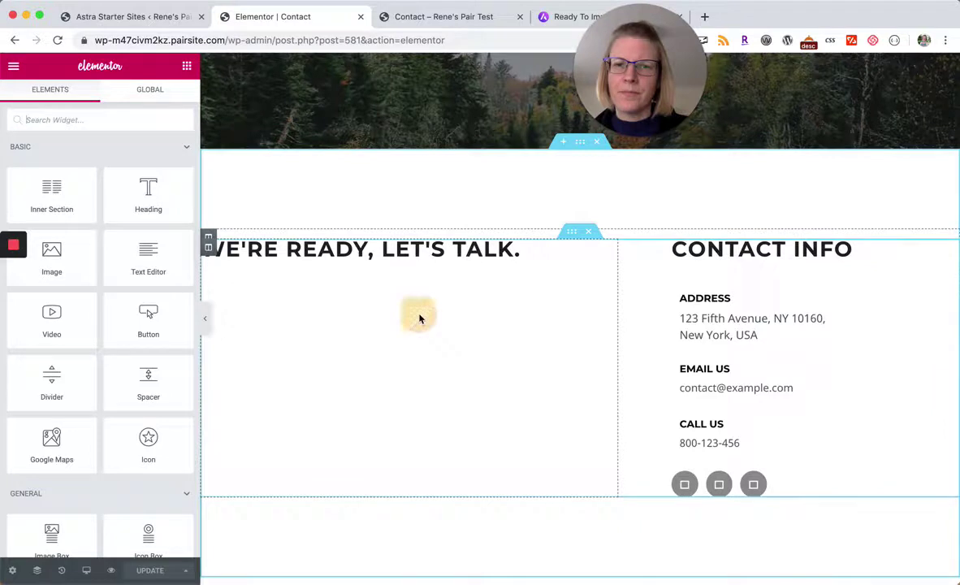
{"action": "left_click", "coordinate": [330, 285]}
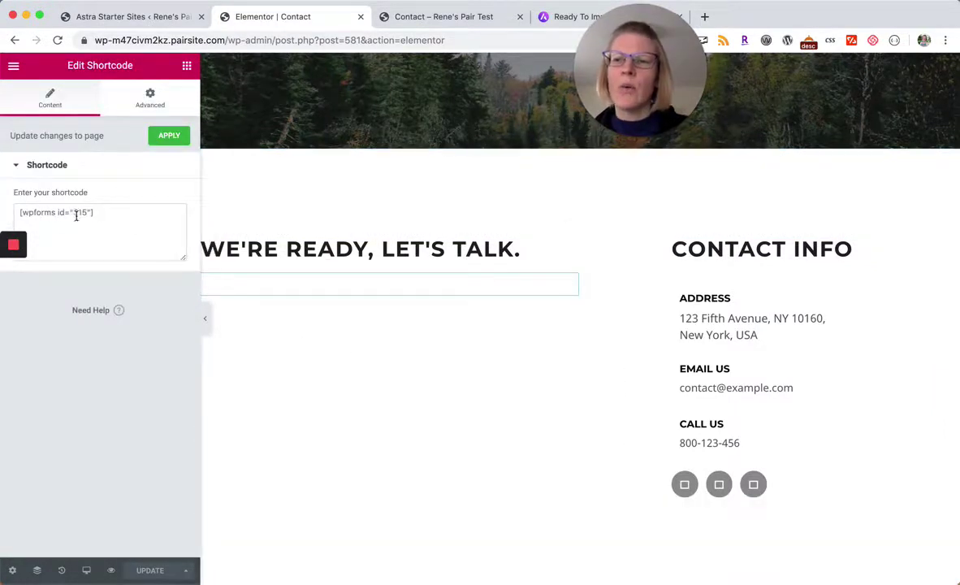
{"action": "left_click", "coordinate": [440, 17]}
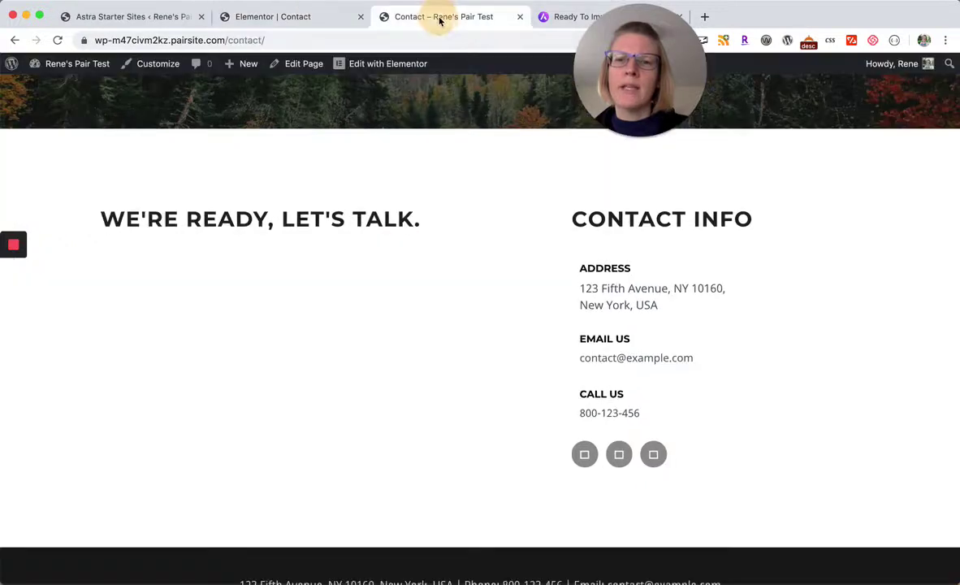
{"action": "key", "text": "super+r"}
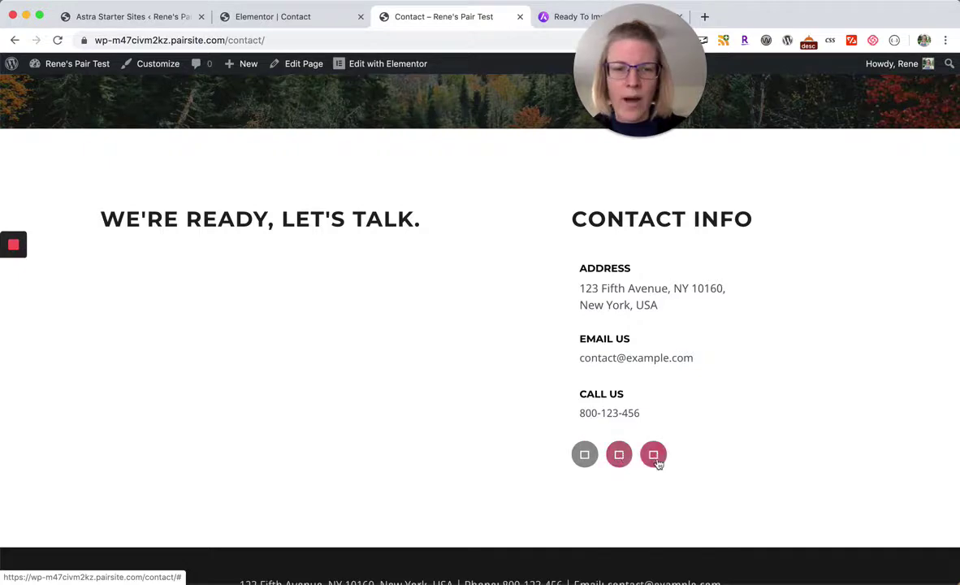
{"action": "scroll", "coordinate": [579, 329], "scroll_direction": "down", "scroll_amount": 2}
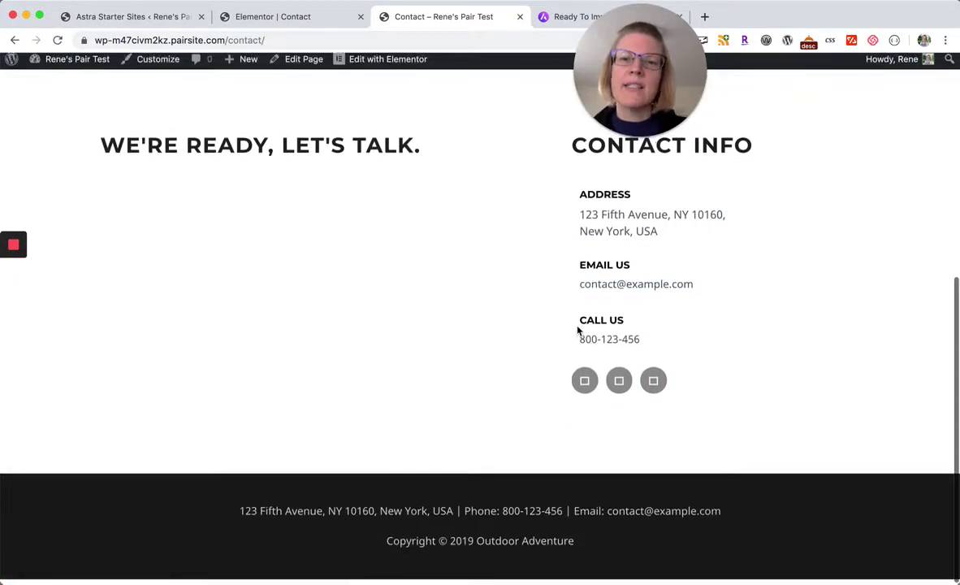
{"action": "scroll", "coordinate": [578, 327], "scroll_direction": "up", "scroll_amount": 10}
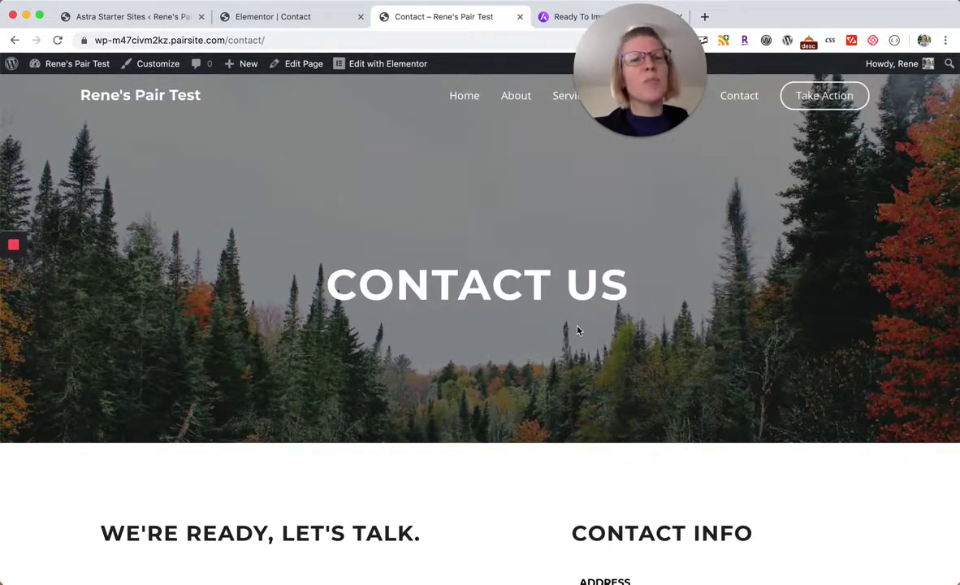